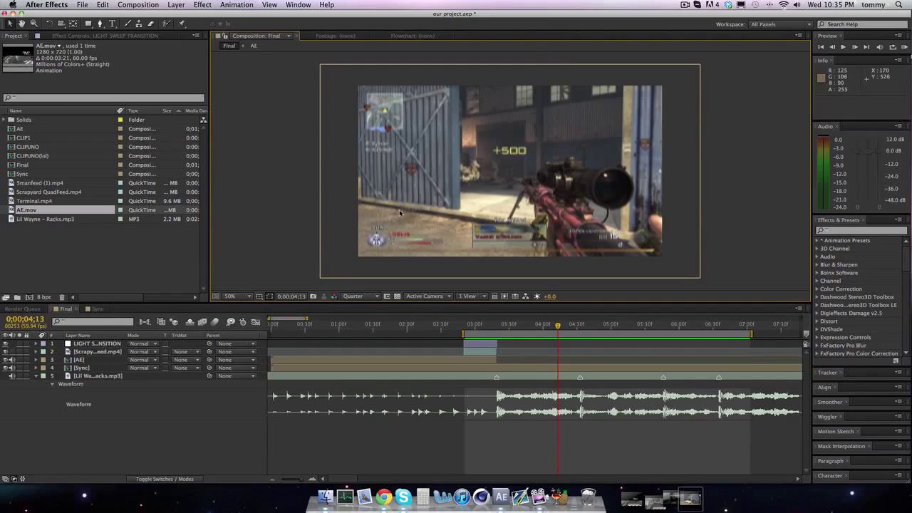
Play a RAM preview of the Final composition's work area, and stop it
left_click(904, 47)
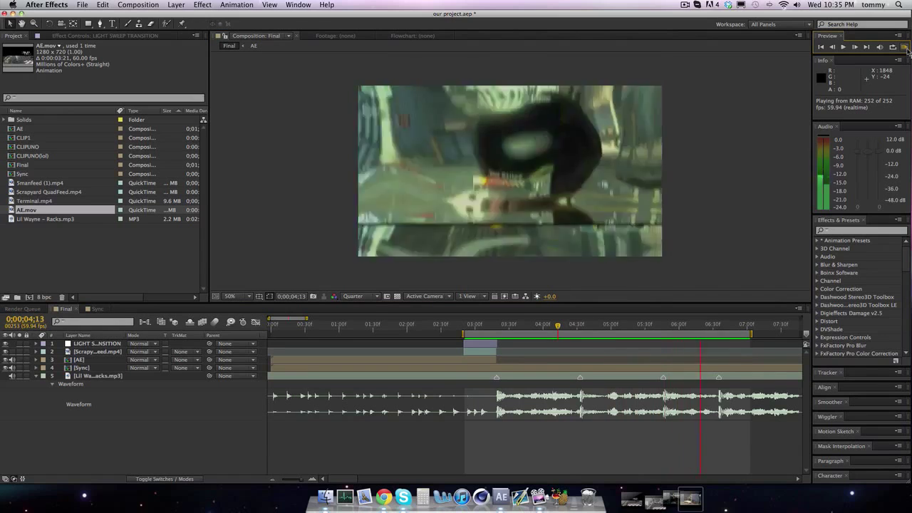
left_click(904, 47)
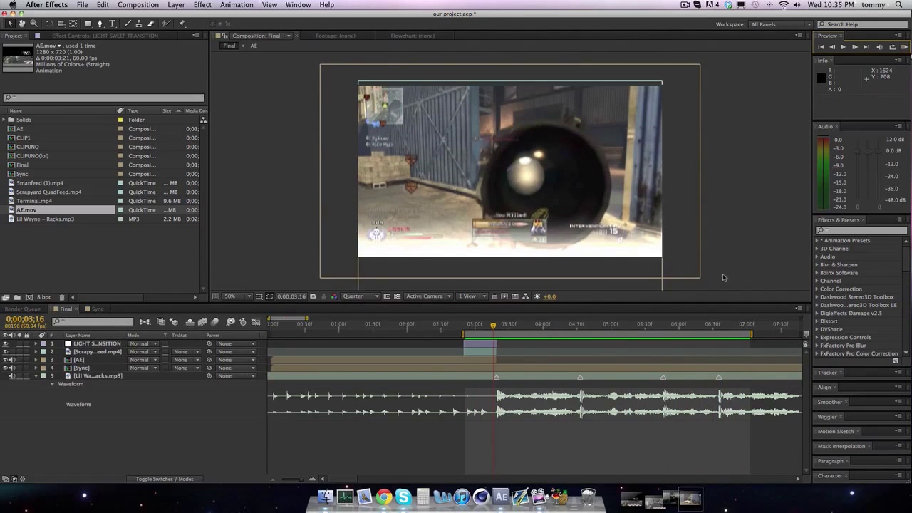
Set the current time to 0;00;03;19 at the first music marker and add a new adjustment layer to the Final composition
left_click(498, 327)
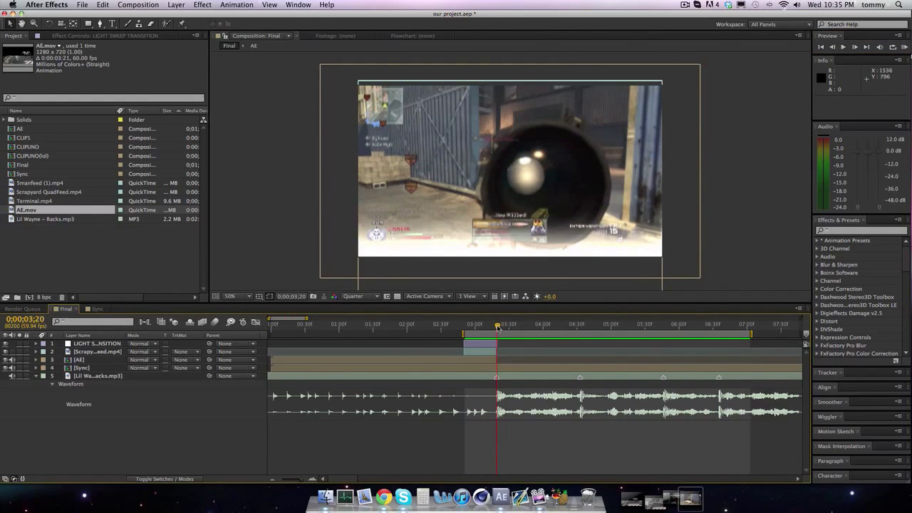
key("Page_Up")
left_click(352, 367)
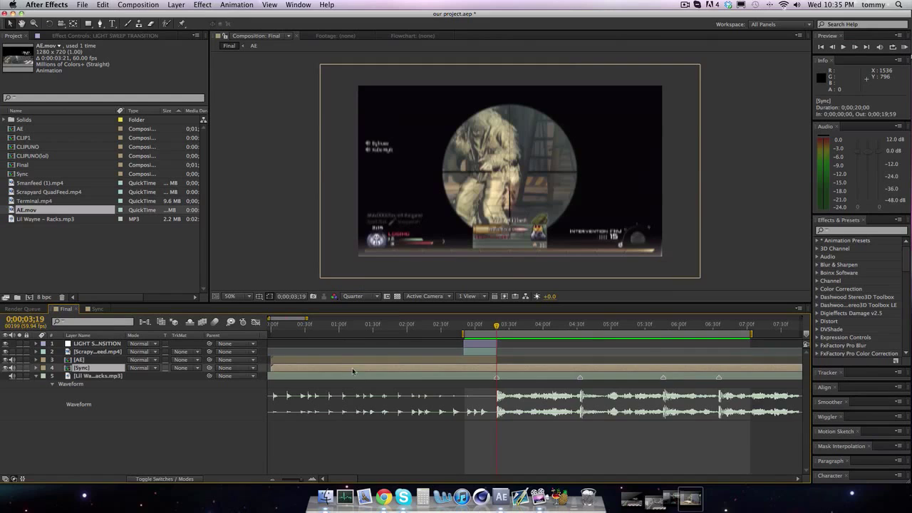
left_click(176, 4)
mouse_move(181, 15)
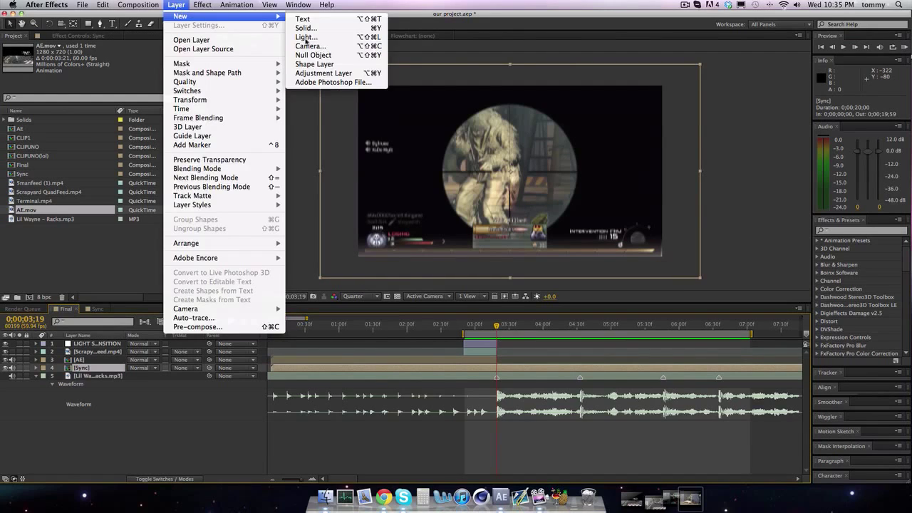
left_click(349, 76)
Rename the new adjustment layer as TWITCH
left_click(95, 351)
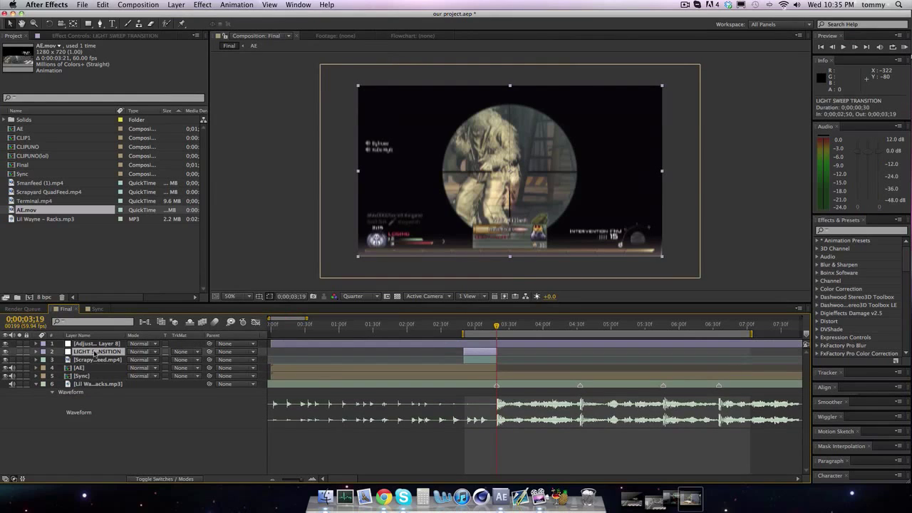
left_click(92, 343)
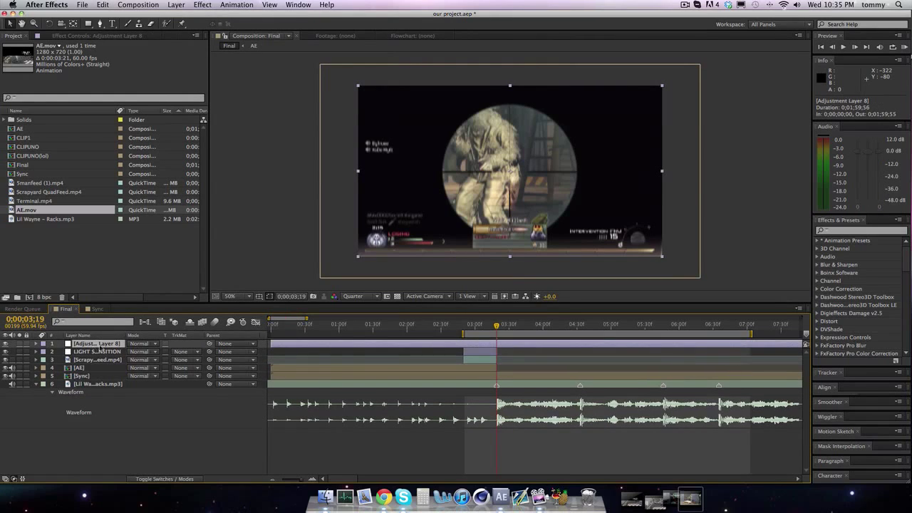
right_click(92, 343)
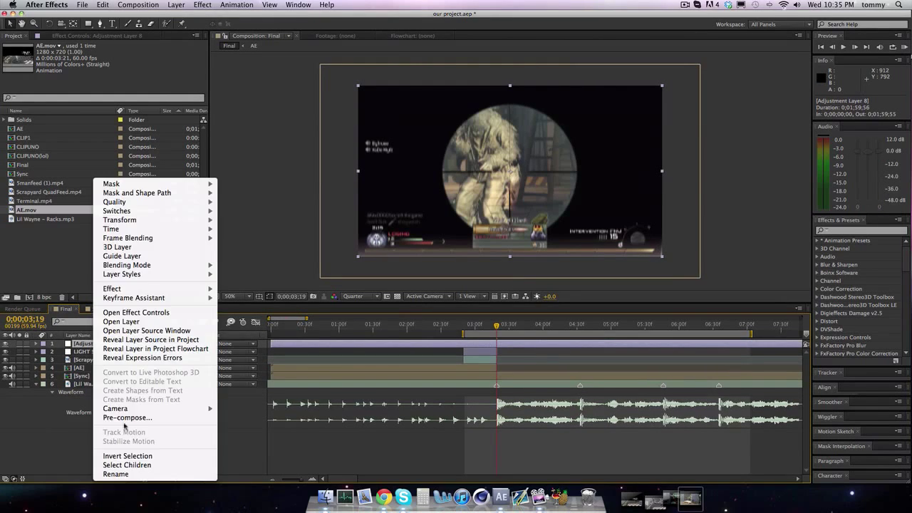
left_click(128, 474)
type("TWITC")
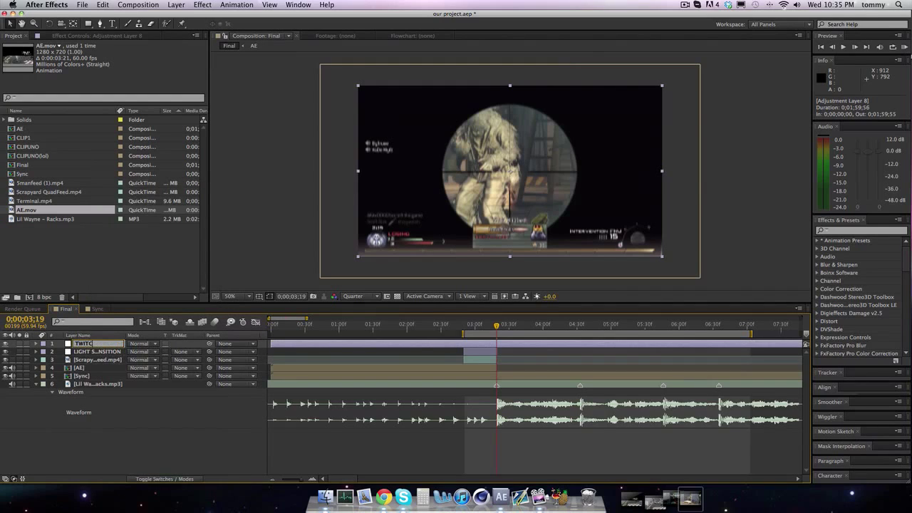
type("H")
key("Return")
Search the effects for "twitch" and apply Video Copilot's Twitch effect to the TWITCH layer
left_click(887, 231)
type("twitch")
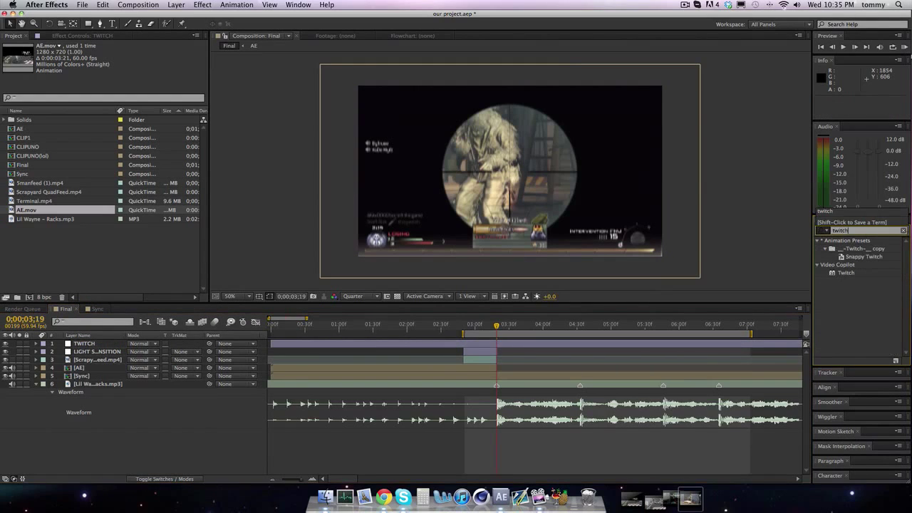
left_click_drag(845, 273, 542, 344)
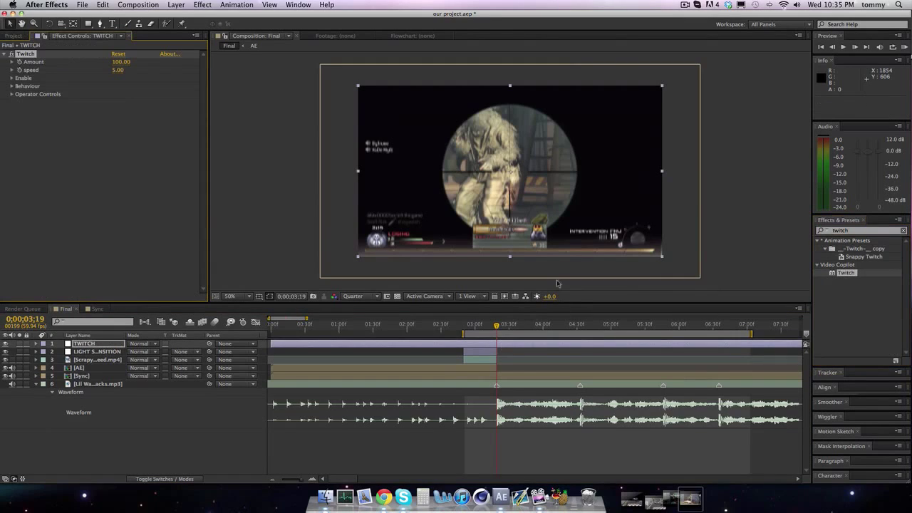
Set the Twitch effect's speed to 20 and turn on keyframing for its overall Amount
left_click(118, 70)
type("20")
key("Return")
Enable the Slide, Scale and Light operators of the Twitch effect
left_click(12, 79)
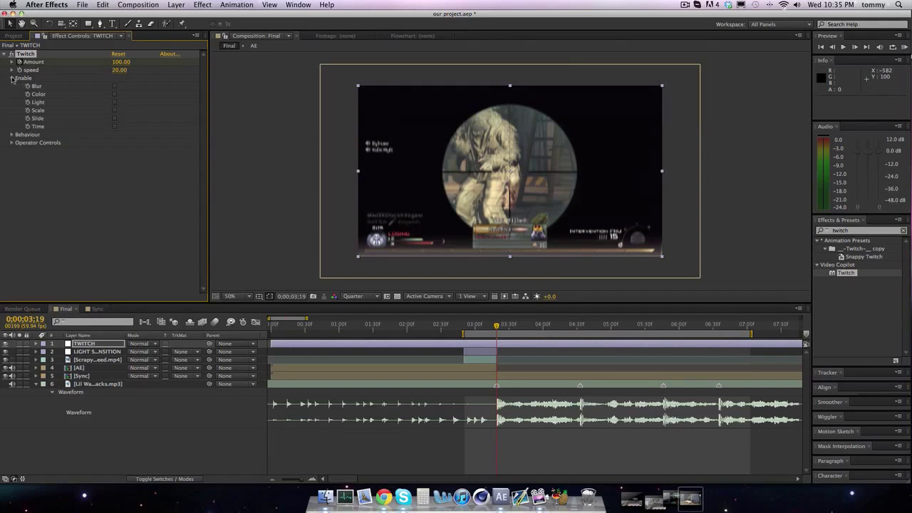
left_click(115, 118)
left_click(115, 110)
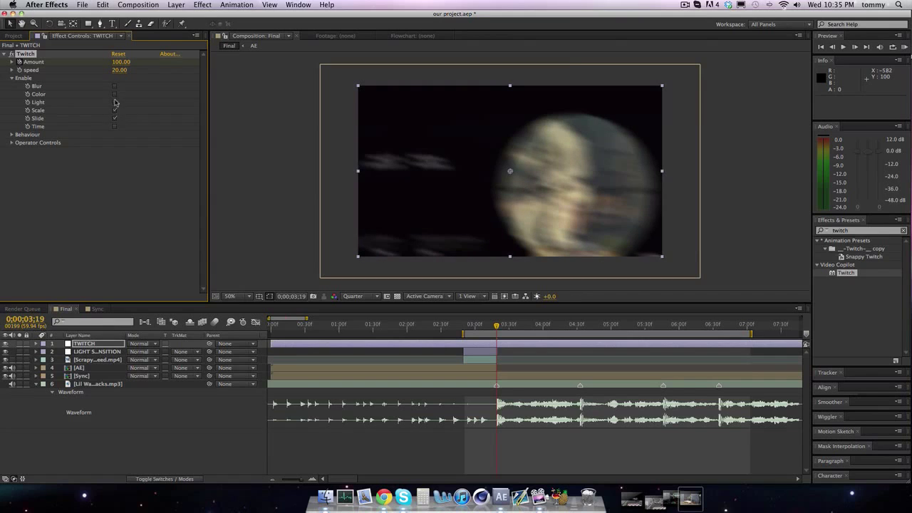
left_click(115, 102)
In the Slide operator controls, set Slide Twitches to 5, Slide Motion Blur to 10 and Slide RGB Split to 10
left_click(11, 143)
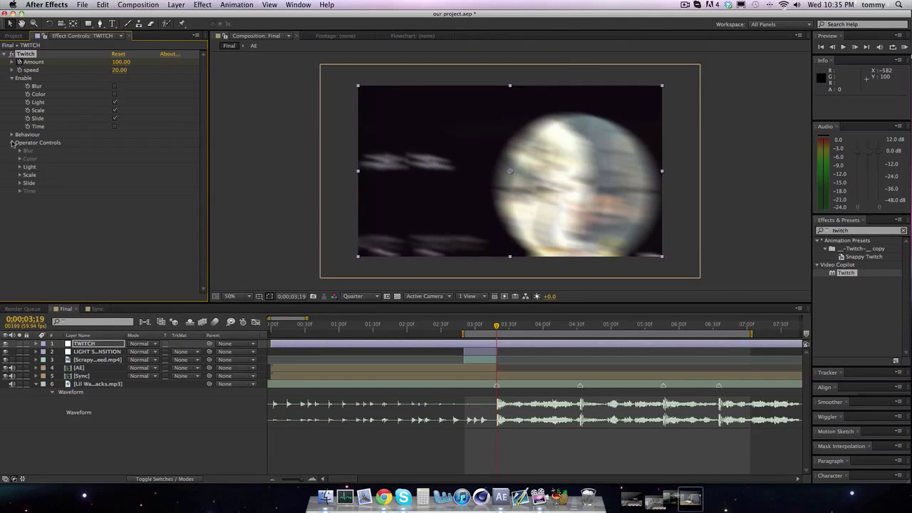
left_click(20, 183)
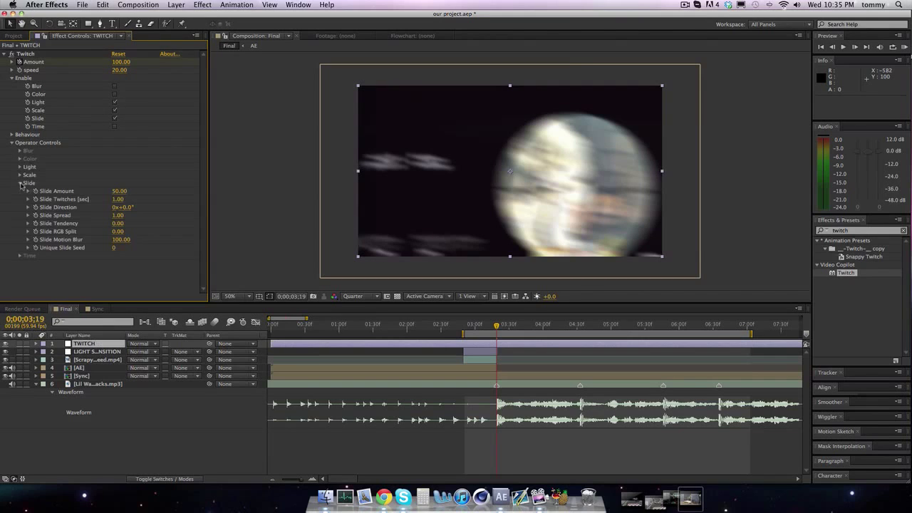
left_click(117, 199)
type("2")
key("Return")
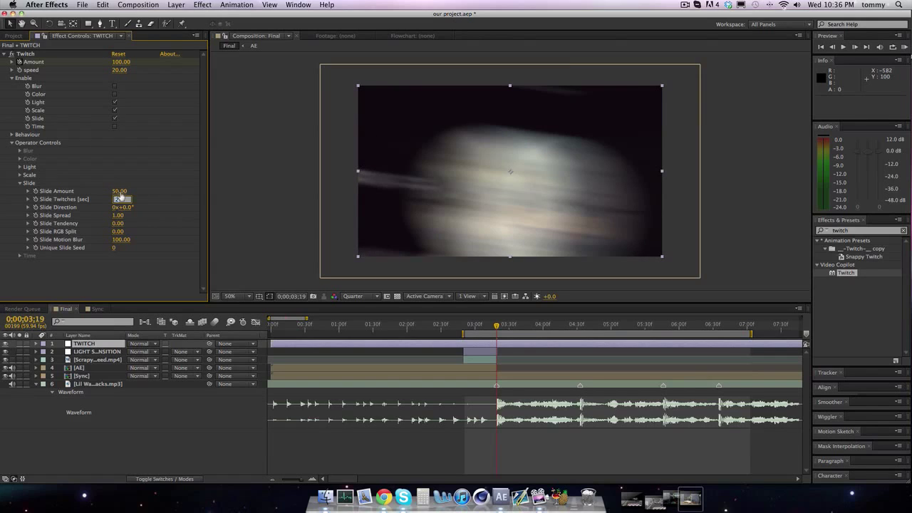
left_click(122, 240)
type("10")
key("Return")
left_click(119, 232)
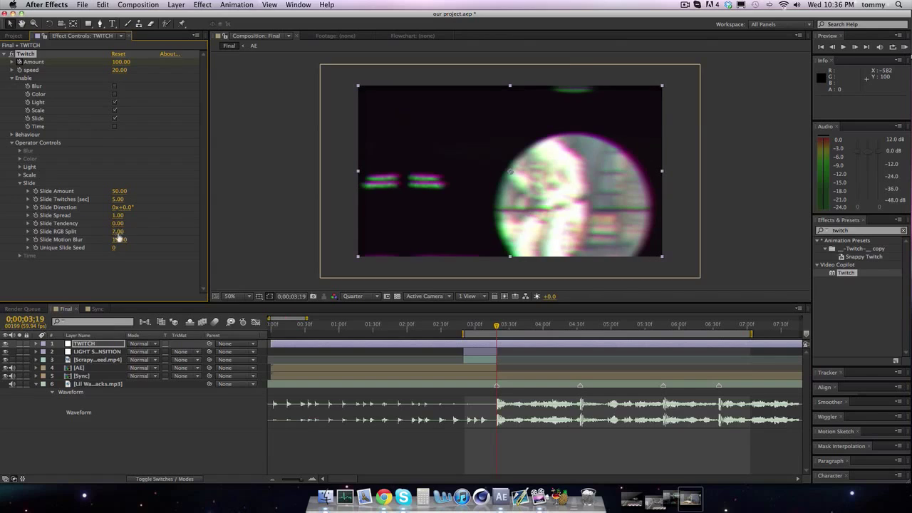
type("10")
key("Return")
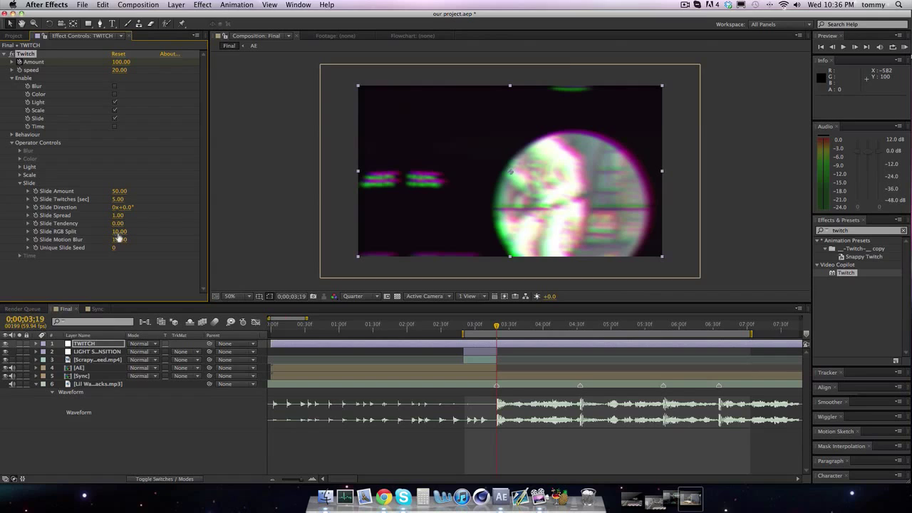
Set both Scale Twitches and Light Twitches to 2 in the operator controls
left_click(20, 174)
left_click(118, 192)
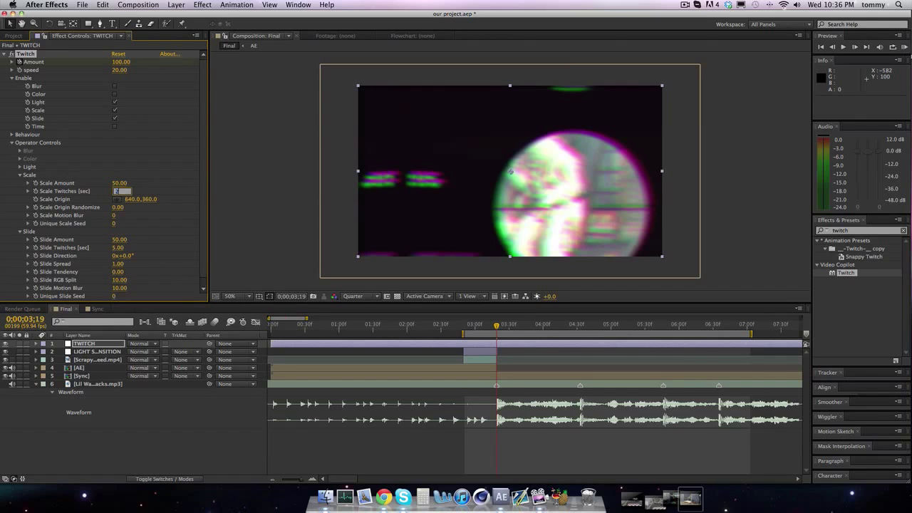
type("2")
key("Return")
left_click(20, 167)
left_click(119, 183)
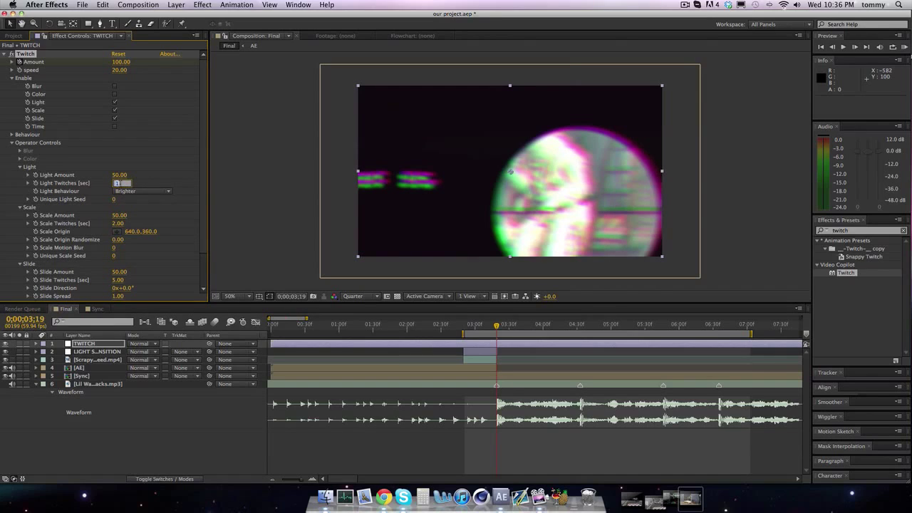
type("2")
key("Return")
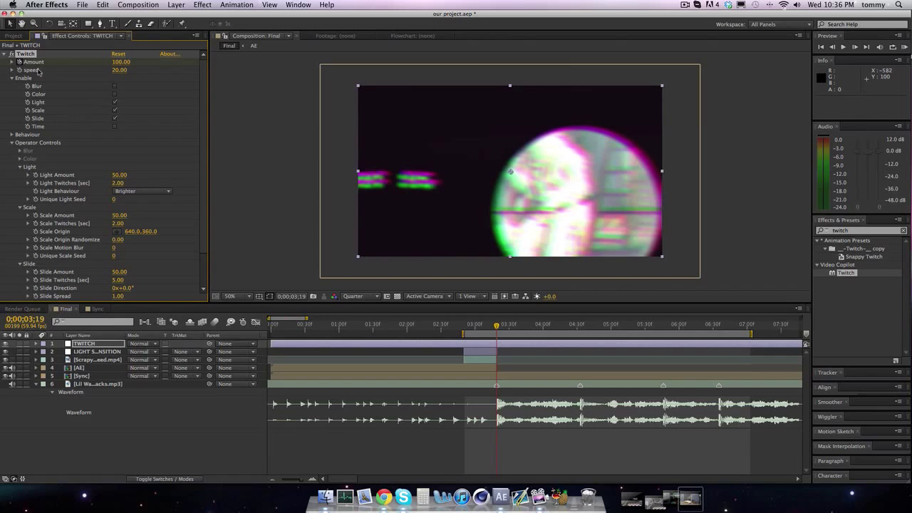
Turn on keyframing for the Light, Scale and Slide amounts and twitches and Slide Motion Blur, and set the overall Amount to 40
scroll(47, 136, "down", 3)
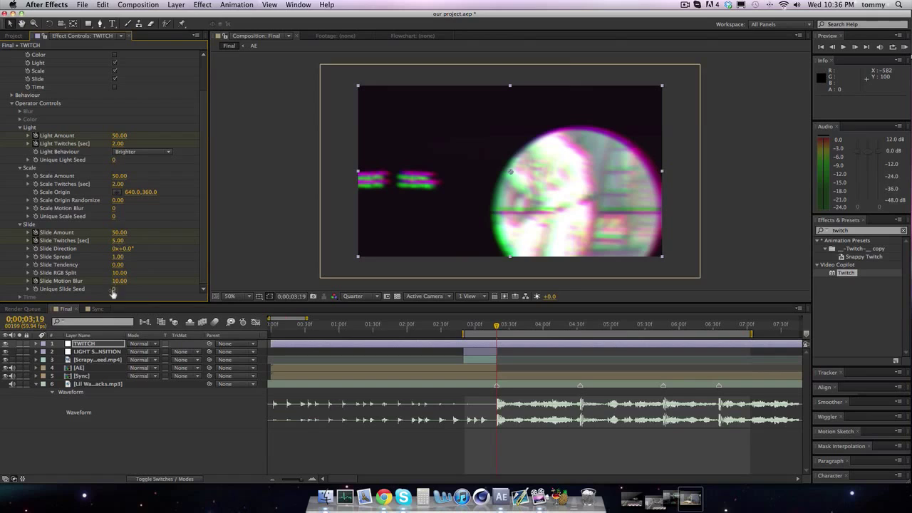
scroll(119, 285, "up", 3)
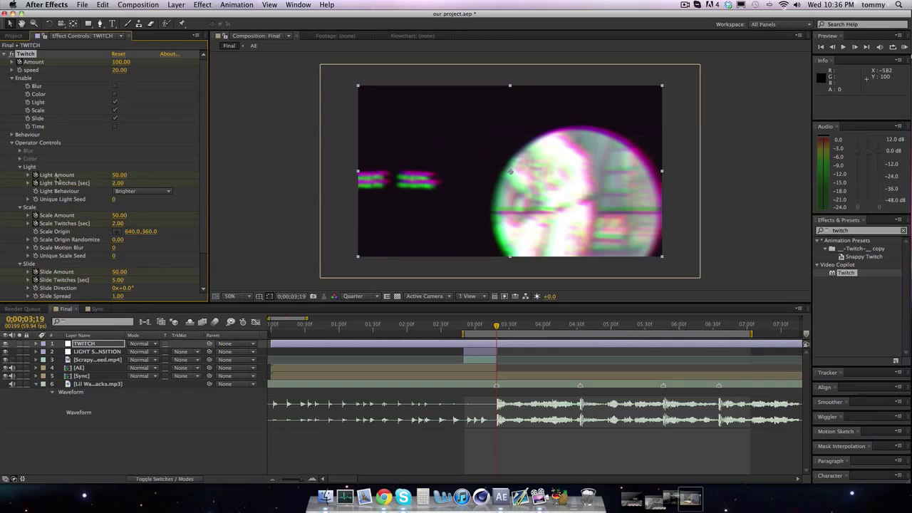
left_click(120, 63)
type("40")
key("Return")
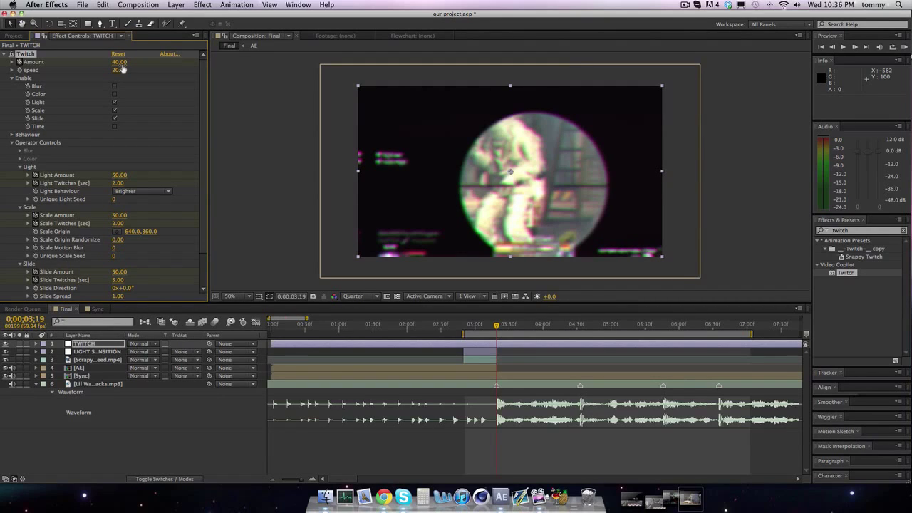
At 0;00;03;18, set the overall Amount, all Light, Scale and Slide amounts and twitches, and Slide Motion Blur to 0
key("Page_Up")
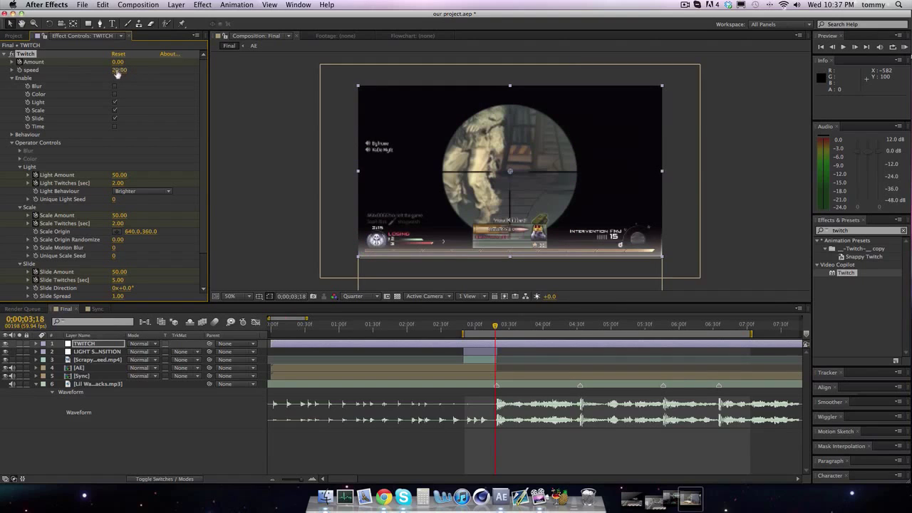
left_click_drag(115, 182, 48, 181)
left_click_drag(115, 215, 76, 229)
left_click_drag(120, 271, 85, 279)
scroll(118, 279, "down", 3)
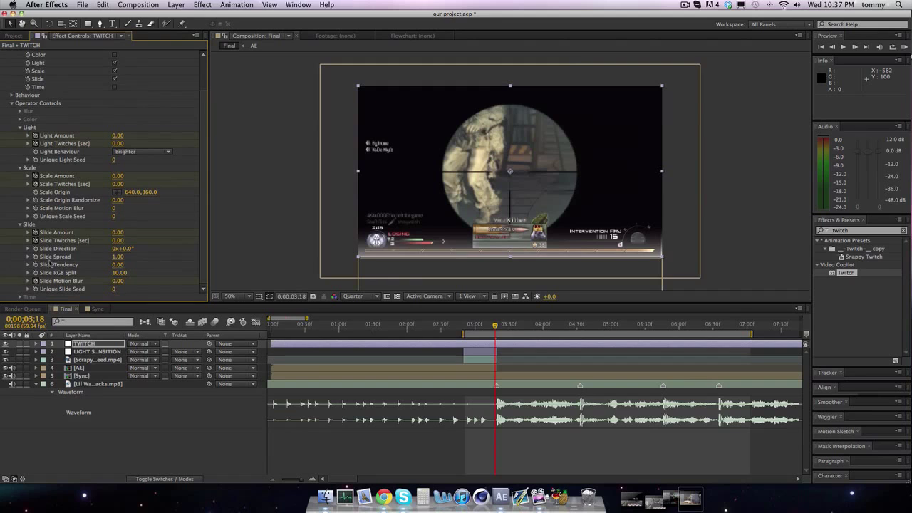
Reveal the TWITCH layer's keyframes and copy the zero-value set from 0;00;03;18 to 0;00;03;44
key("Page_Down")
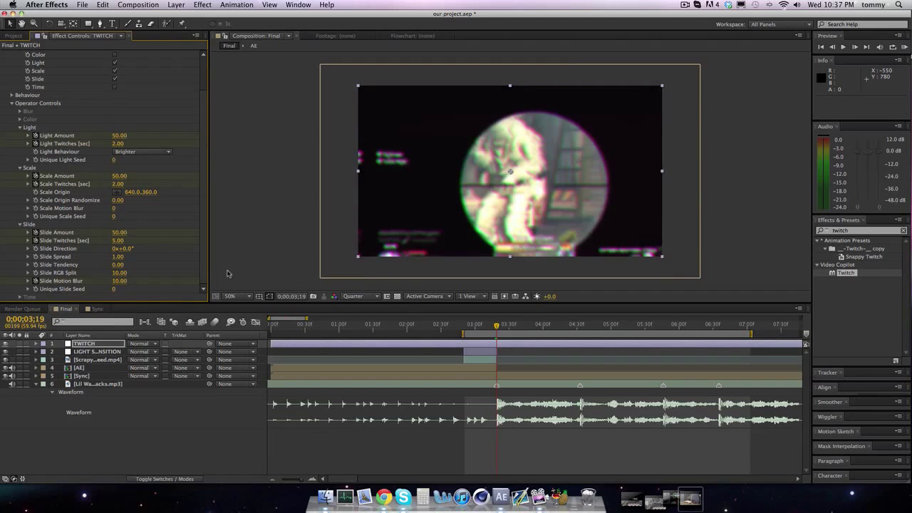
key("space")
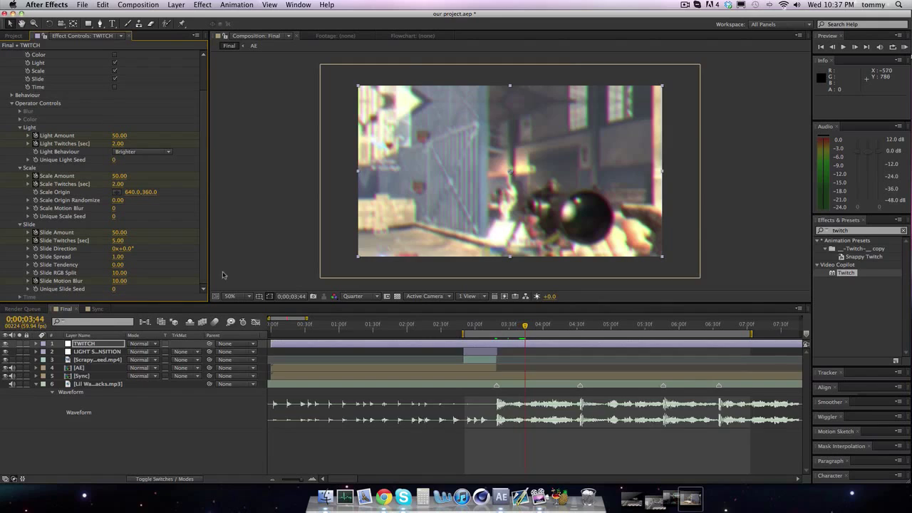
key("u")
left_click_drag(485, 356, 495, 424)
key("super+c")
key("super+v")
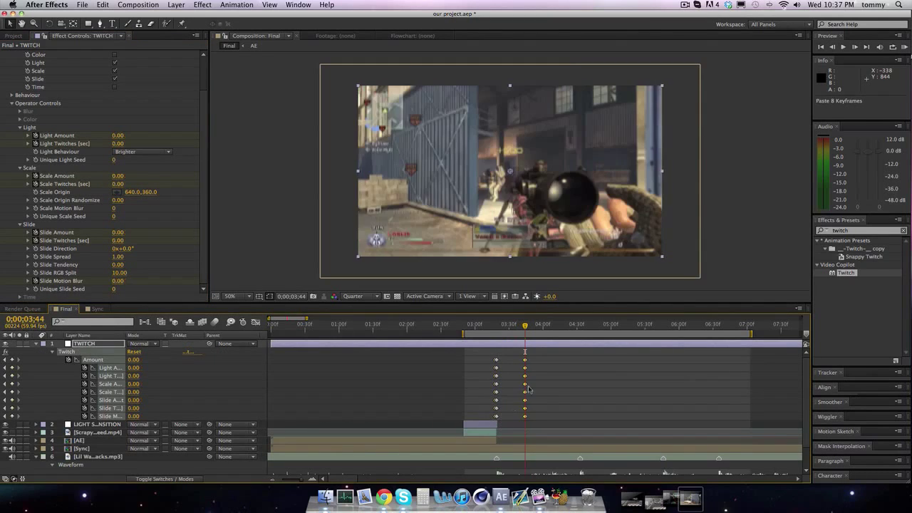
Apply Easy Ease to all of the TWITCH layer's keyframes
left_click_drag(537, 358, 493, 424)
right_click(495, 419)
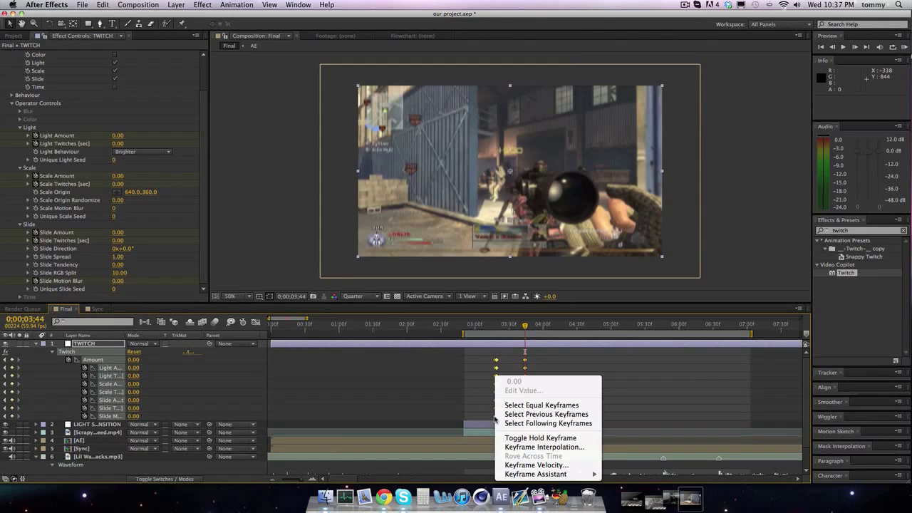
mouse_move(533, 475)
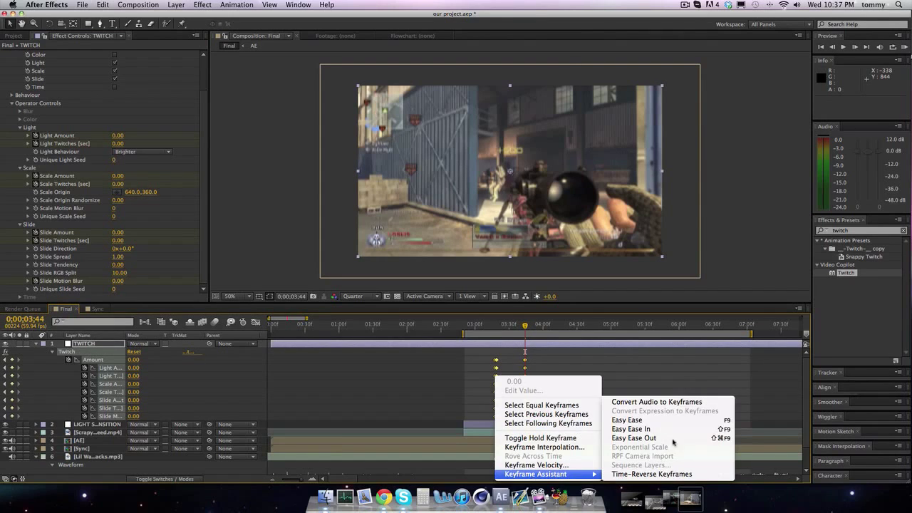
left_click(656, 421)
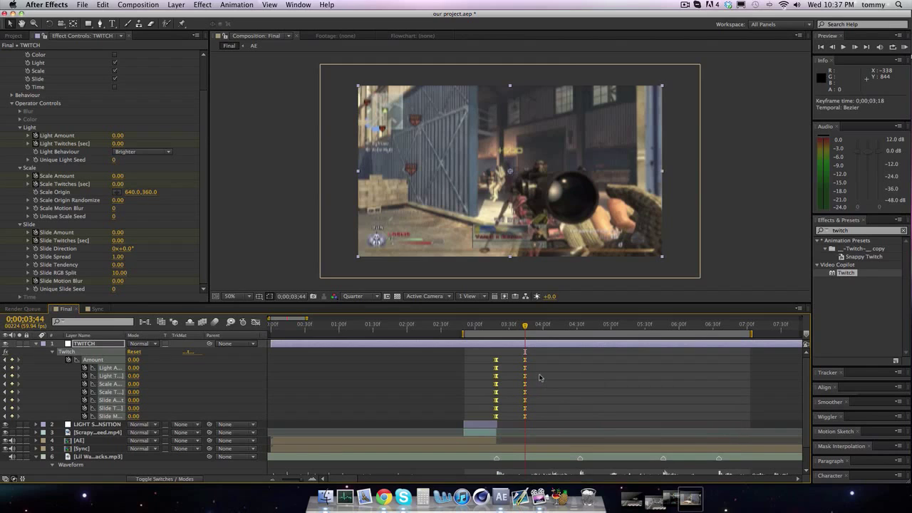
Copy all the eased Twitch keyframes and paste them at the second and third music markers
key("super+c")
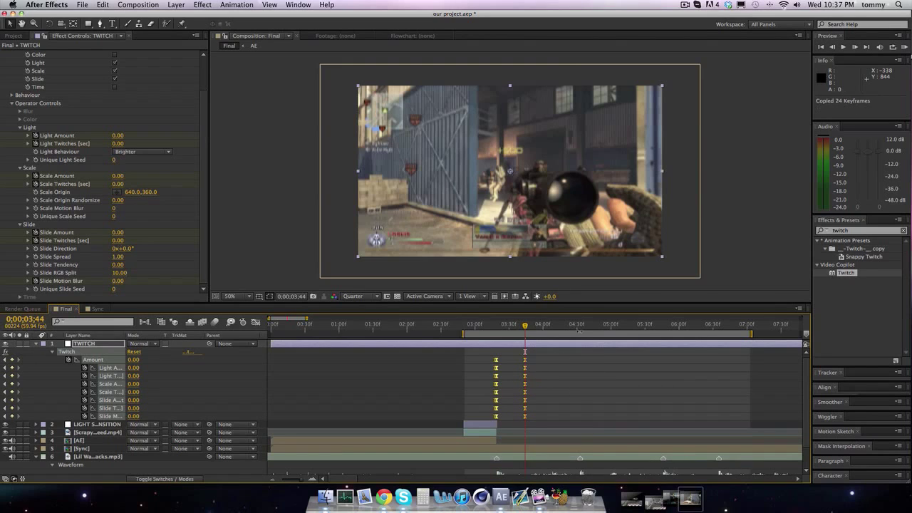
left_click(579, 327)
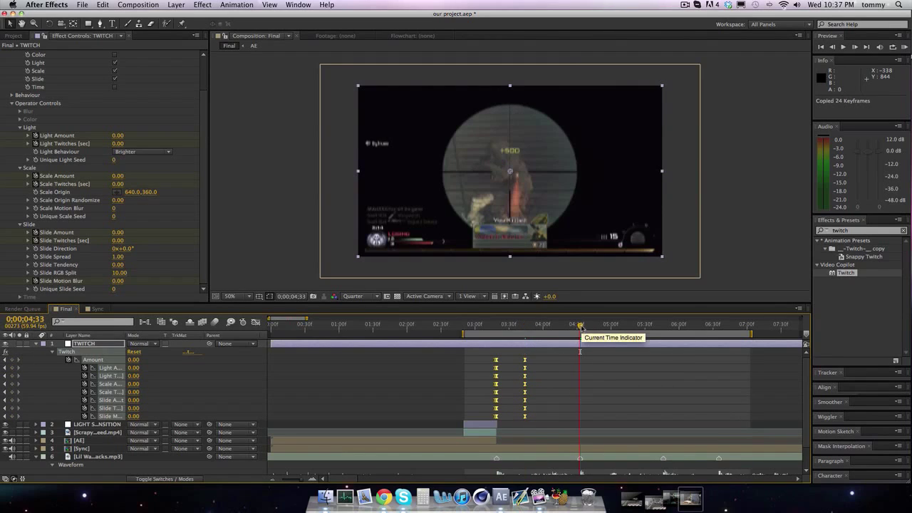
key("super+v")
left_click(582, 326)
left_click_drag(649, 326, 663, 322)
key("super+v")
Paste the copied Twitch keyframes at the remaining music markers up to 0;00;06;35 and collapse the TWITCH layer
left_click(665, 322)
left_click_drag(711, 325, 718, 325)
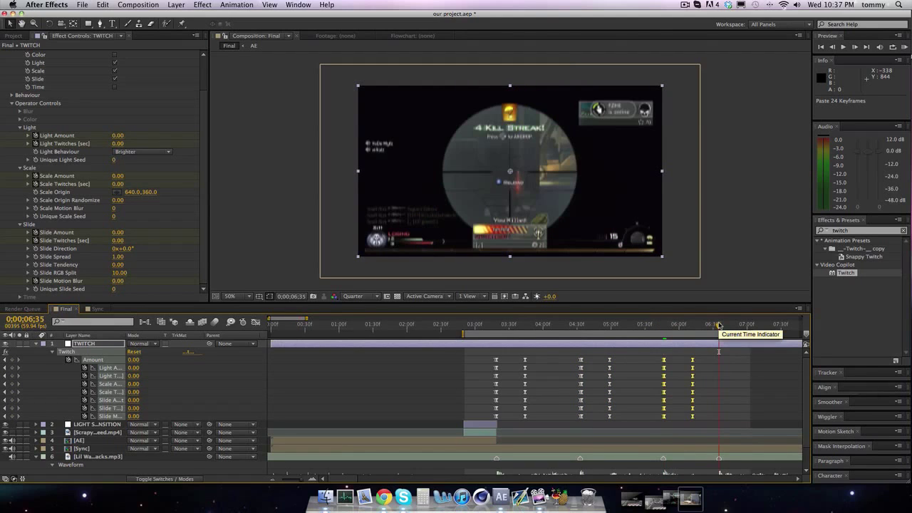
left_click_drag(718, 325, 596, 325)
left_click(511, 325)
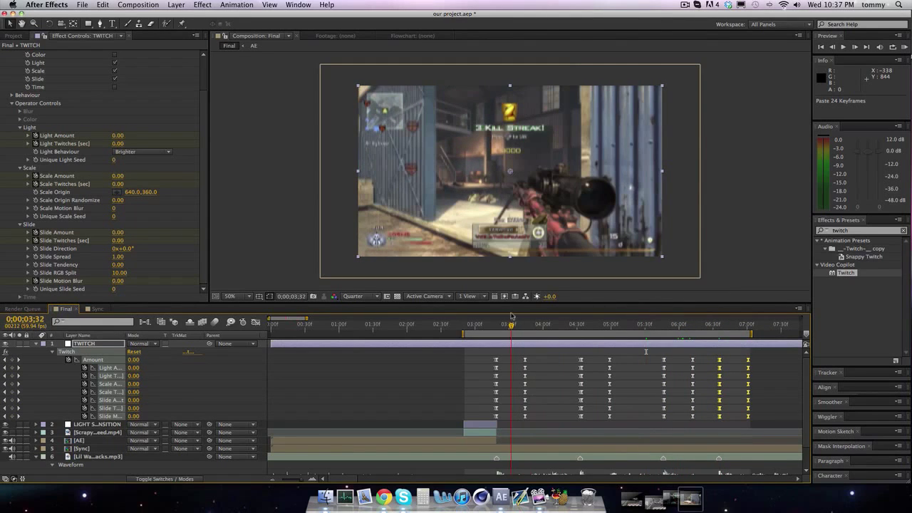
left_click(34, 345)
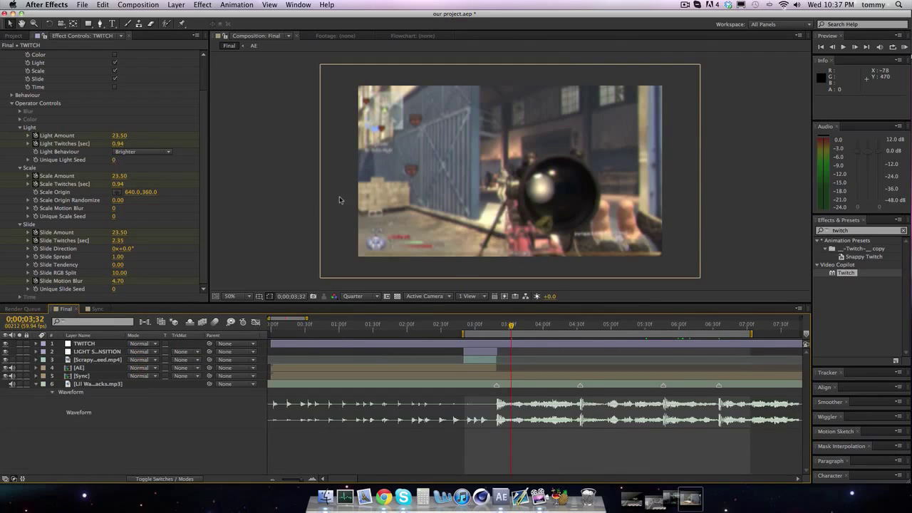
Create a new adjustment layer above the TWITCH layer and rename it RADIAL BLUR
left_click(461, 344)
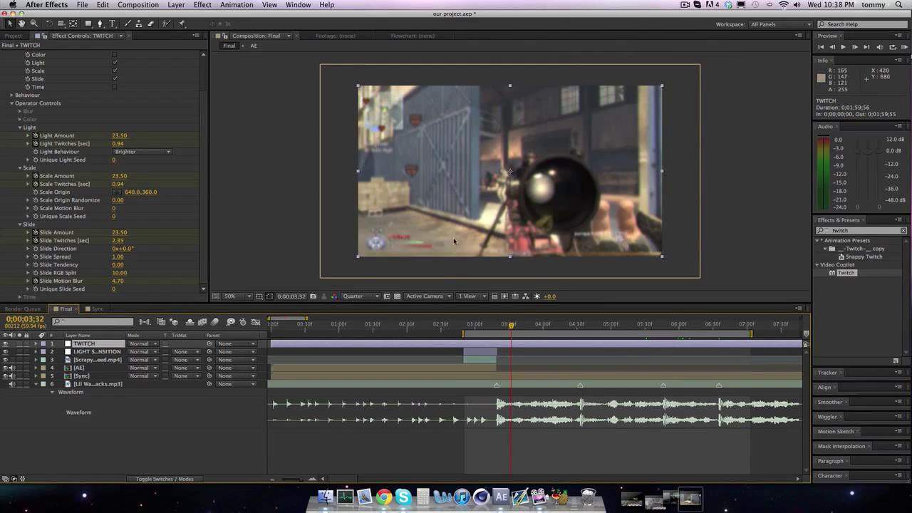
left_click(176, 5)
mouse_move(180, 16)
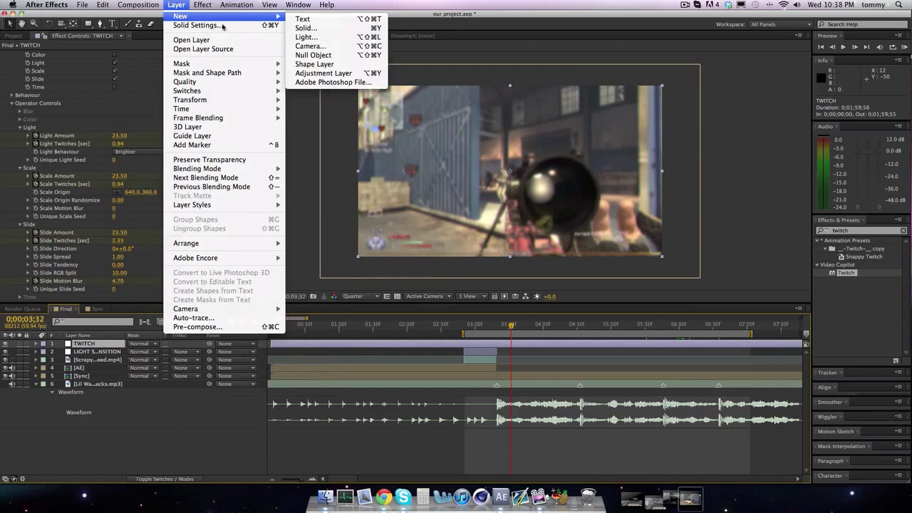
left_click(317, 70)
right_click(96, 344)
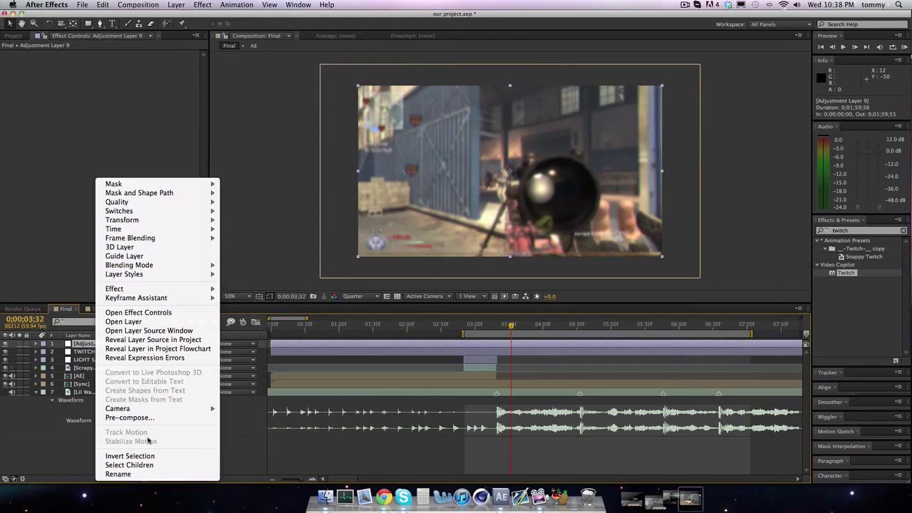
left_click(118, 474)
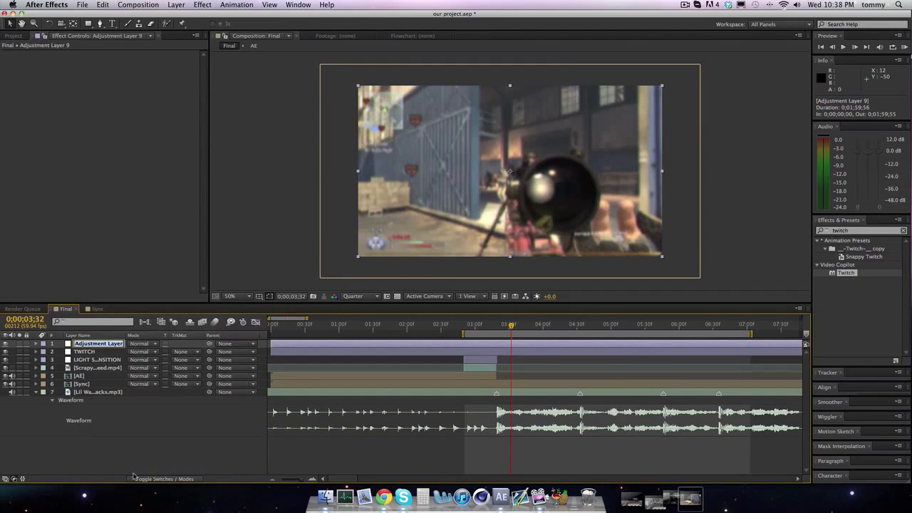
type("RADIAL BLUR")
key("Return")
Apply the CC Radial Blur effect to the RADIAL BLUR adjustment layer
left_click(138, 5)
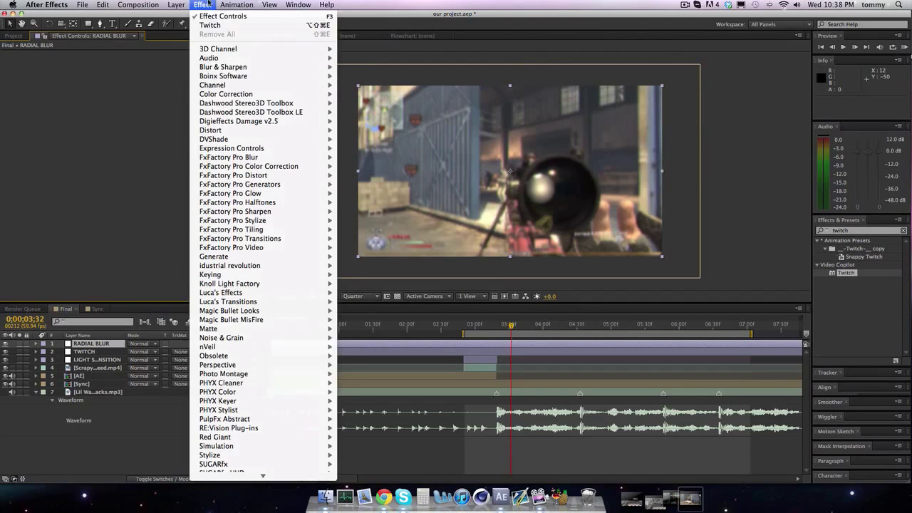
mouse_move(241, 67)
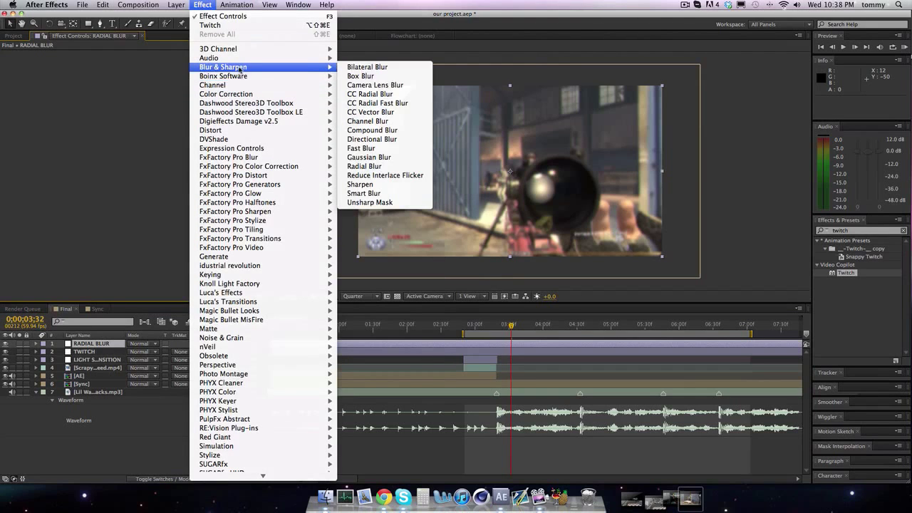
left_click(385, 95)
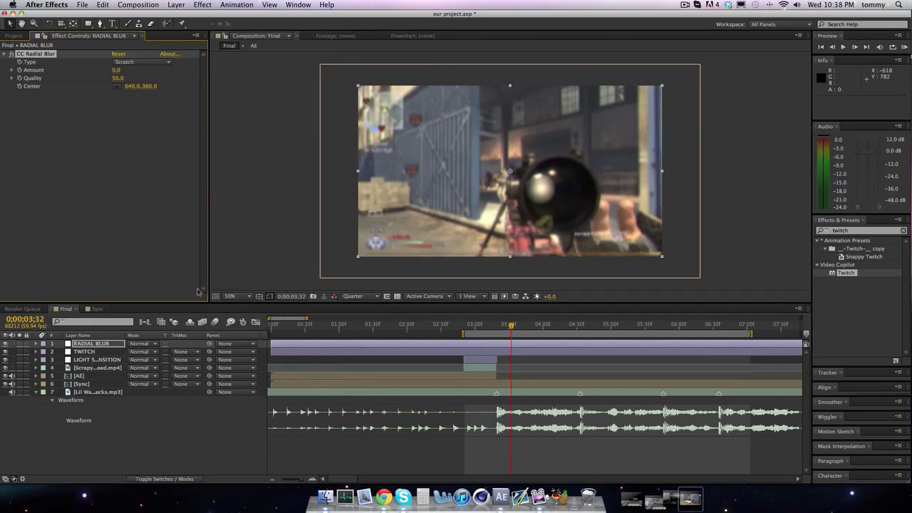
left_click(116, 70)
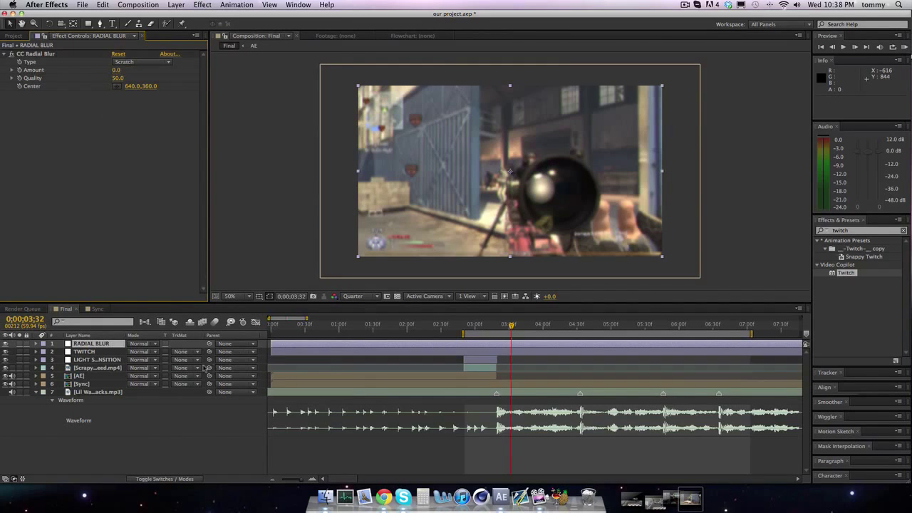
Reveal the TWITCH keyframes and, at the first one at 0;00;03;18, keyframe the CC Radial Blur Amount at 0
left_click(98, 352)
key("u")
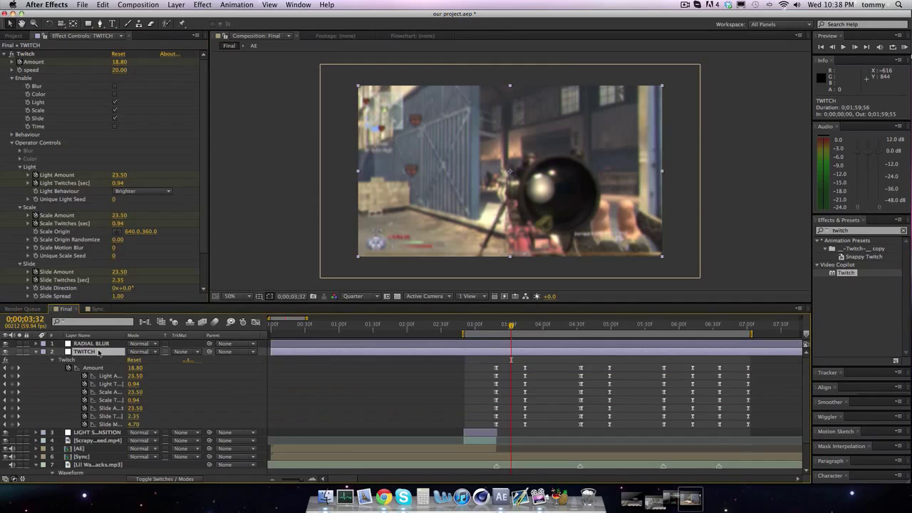
left_click(6, 368)
left_click(90, 344)
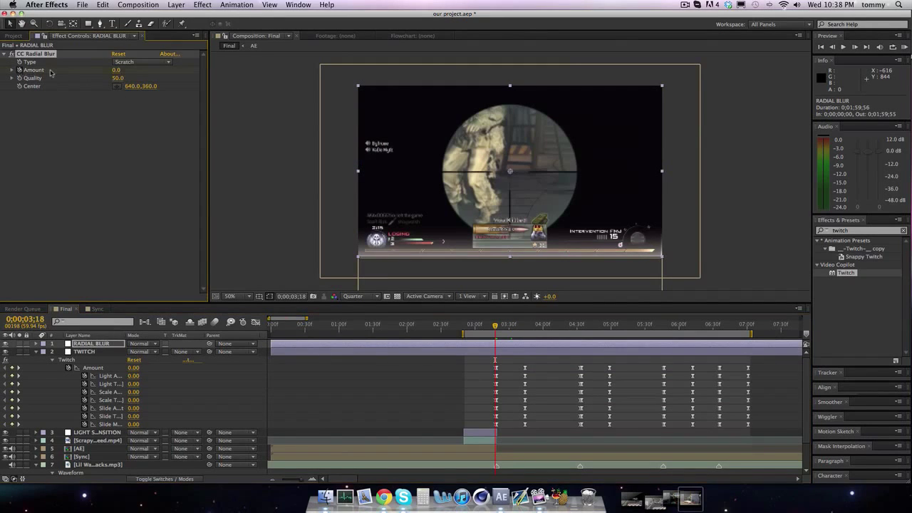
One frame on, at 0;00;03;19, set the CC Radial Blur Amount to 12
key("Page_Down")
left_click(116, 70)
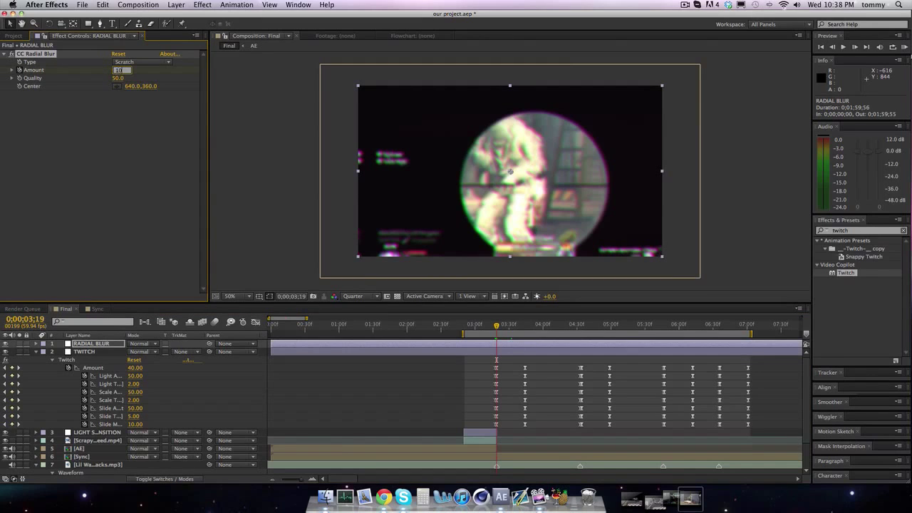
type("30")
key("Return")
left_click(118, 71)
type("12")
key("Return")
Advance to 0;00;03;39 and set the CC Radial Blur Amount back to 0
key("space")
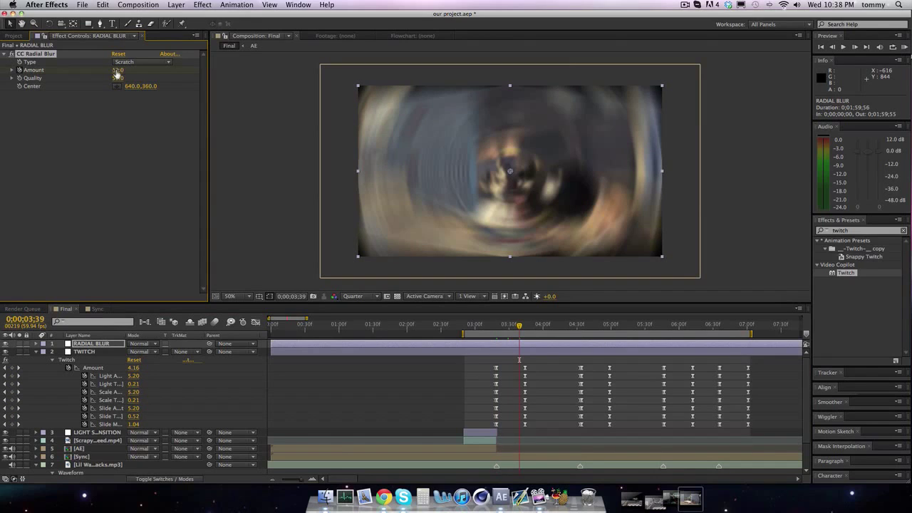
left_click(117, 71)
type("0")
key("Return")
Step frame by frame through the blurred section up to 0;00;03;44 to review how the radial blur fades out
key("Page_Up")
key("Page_Up")
key("Page_Up")
key("Page_Up")
key("Page_Up")
key("Page_Up")
key("Page_Up")
key("Page_Up")
key("Page_Up")
key("Page_Up")
key("Page_Up")
key("Page_Up")
key("Page_Up")
key("Page_Up")
key("Page_Up")
key("Page_Up")
key("Page_Up")
key("Page_Up")
key("Page_Up")
key("Page_Up")
key("Page_Down")
key("Page_Down")
key("Page_Down")
key("Page_Down")
key("Page_Down")
key("Page_Down")
key("Page_Down")
key("Page_Down")
key("Page_Down")
key("Page_Down")
key("Page_Down")
key("Page_Down")
key("Page_Down")
key("Page_Down")
key("Page_Down")
key("Page_Down")
key("Page_Down")
key("Page_Down")
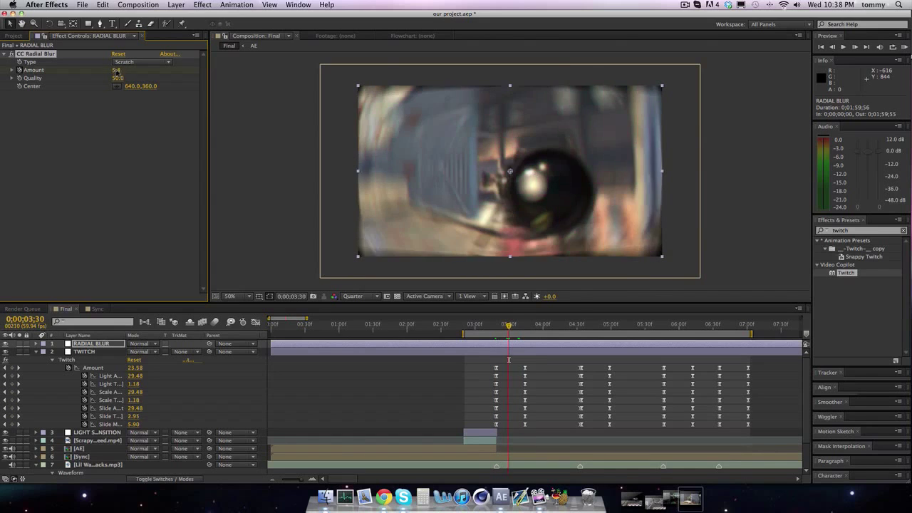
key("Page_Down")
key("Page_Down")
key("Page_Down")
key("Page_Down")
key("Page_Down")
key("Page_Down")
key("Page_Down")
key("Page_Down")
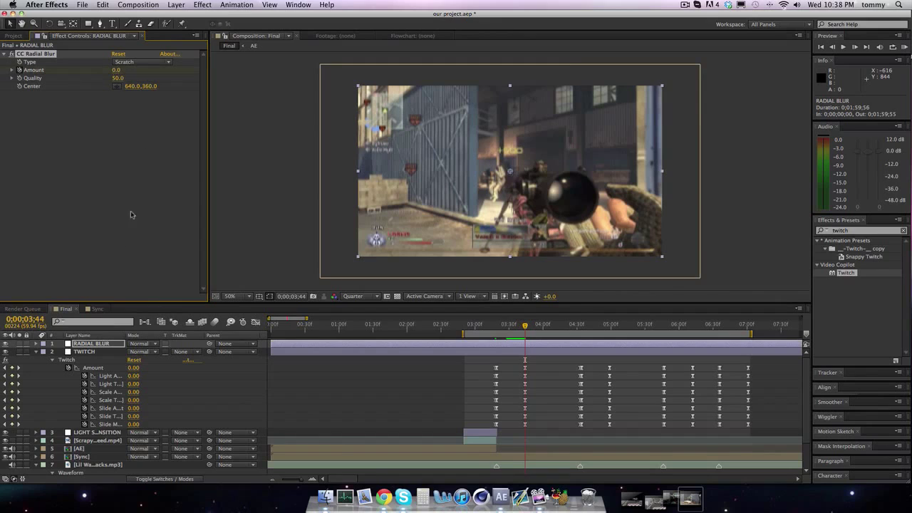
Copy the three CC Radial Blur Amount keyframes and paste them at the second, third and fourth music markers
left_click(86, 346)
key("u")
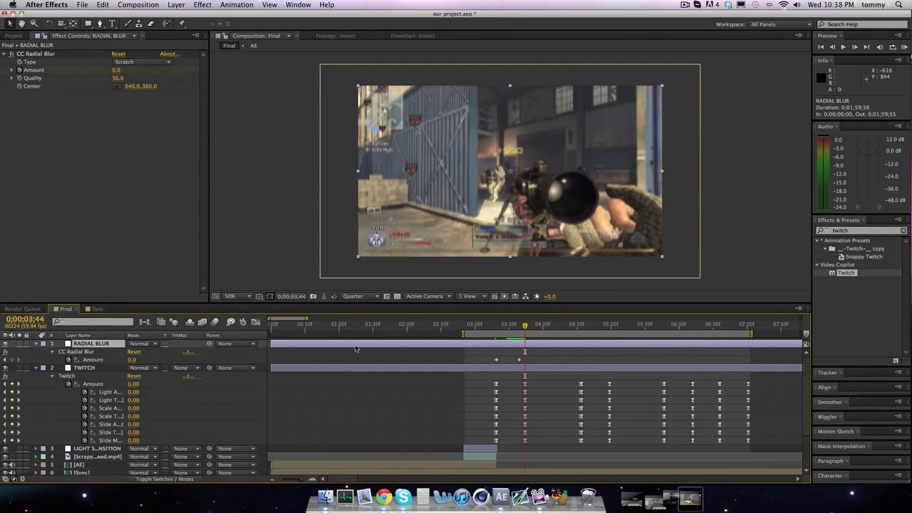
left_click_drag(538, 352, 489, 364)
key("super+c")
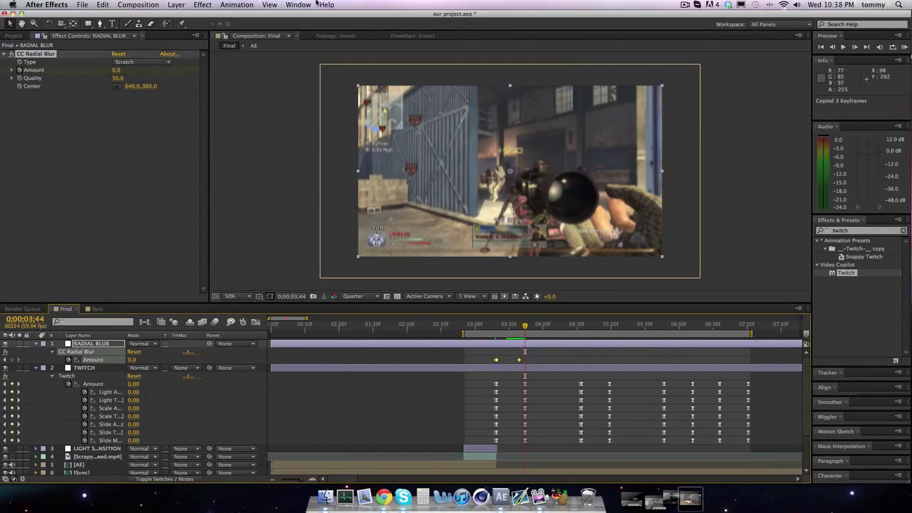
left_click_drag(568, 325, 580, 326)
key("super+v")
left_click(648, 326)
left_click(662, 326)
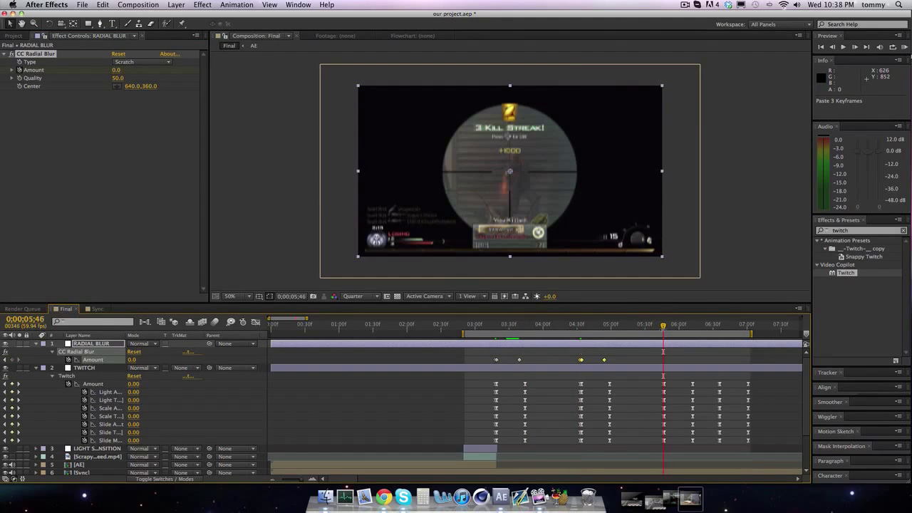
left_click_drag(705, 325, 718, 326)
Apply Easy Ease to all CC Radial Blur Amount keyframes and collapse the RADIAL BLUR and TWITCH layers
left_click_drag(756, 351, 488, 367)
right_click(498, 361)
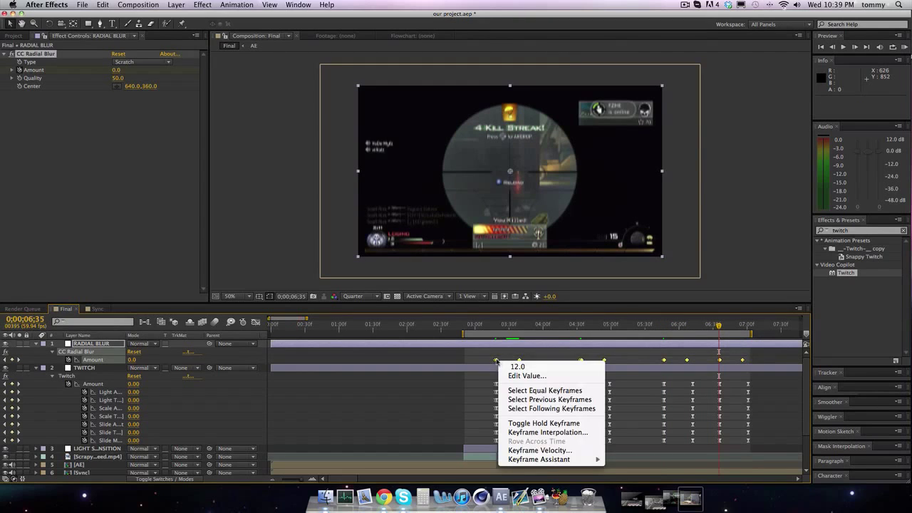
mouse_move(549, 460)
left_click(646, 420)
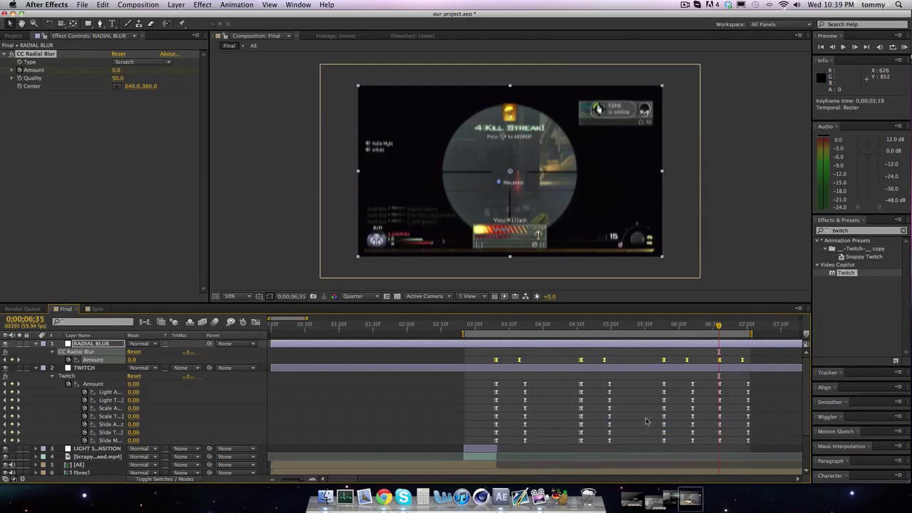
left_click(38, 343)
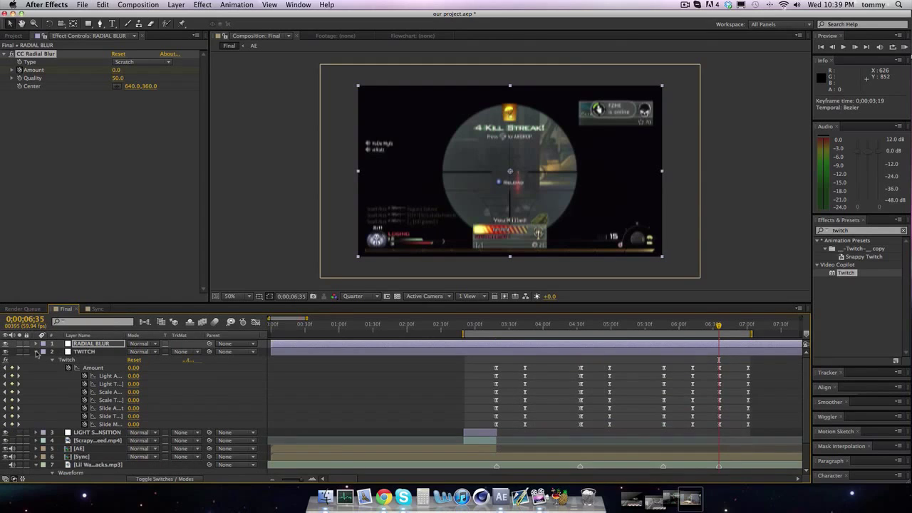
left_click(37, 351)
left_click(111, 255)
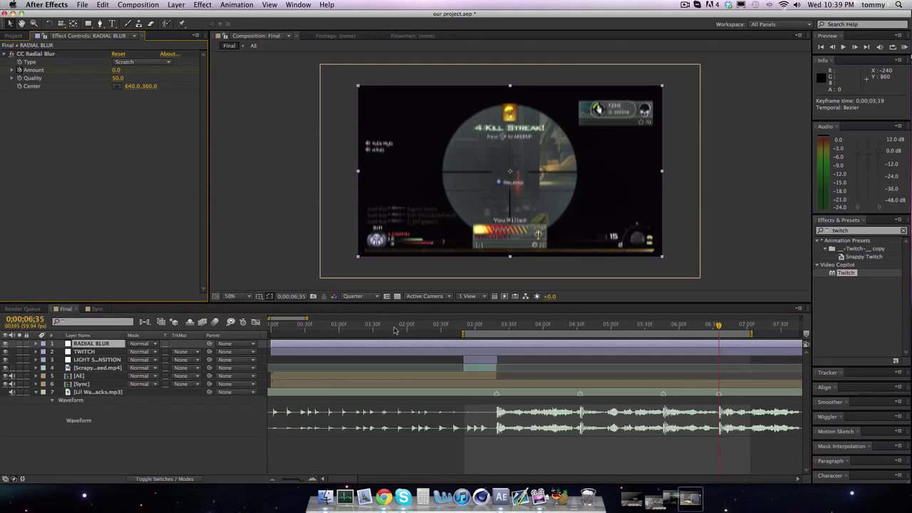
Move to 0;00;03;19, create another adjustment layer and apply the Turbulent Displace effect to it
left_click_drag(489, 327, 501, 326)
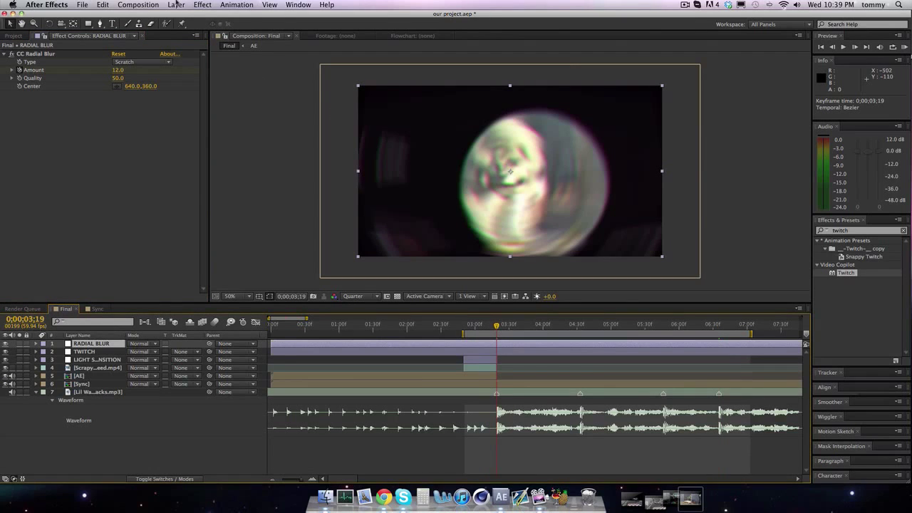
left_click(176, 5)
mouse_move(180, 16)
left_click(314, 73)
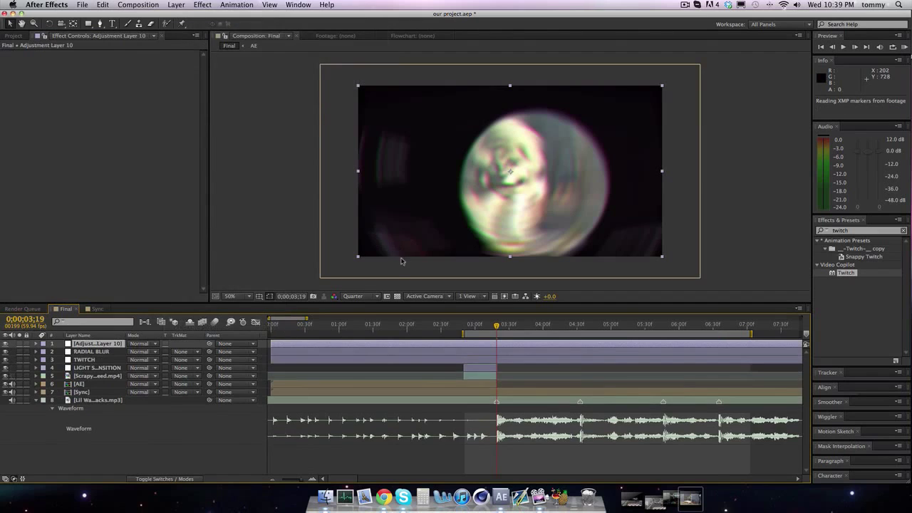
left_click(903, 230)
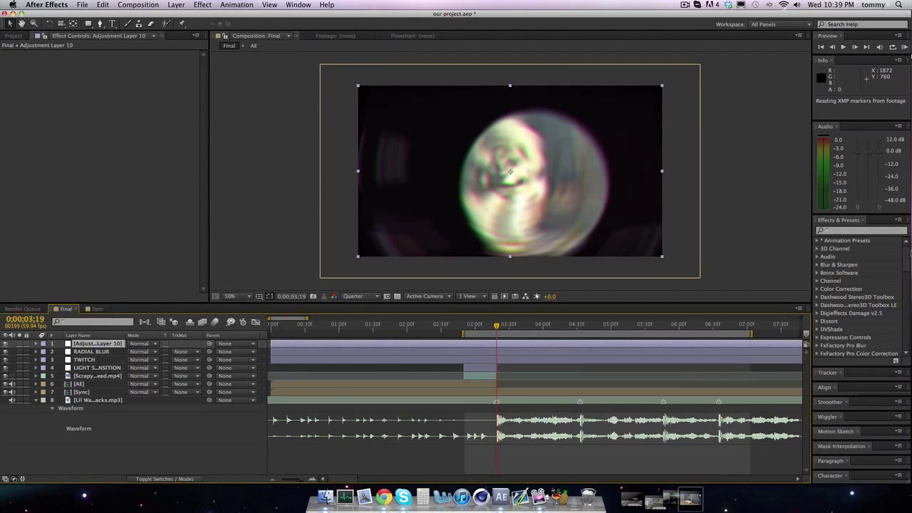
left_click(208, 4)
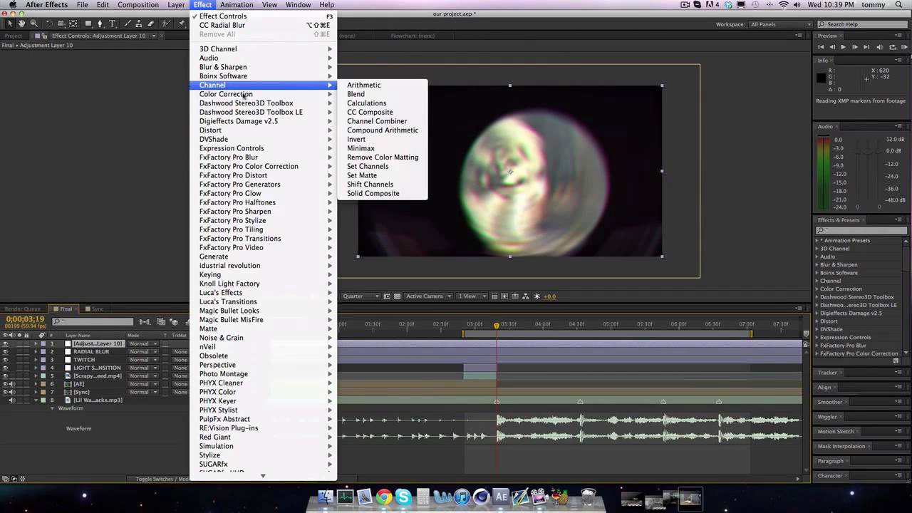
mouse_move(325, 130)
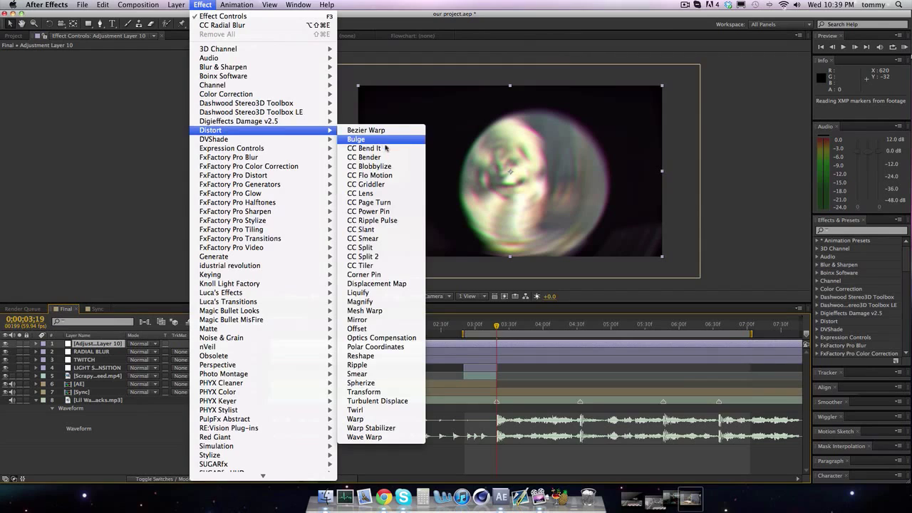
left_click(377, 401)
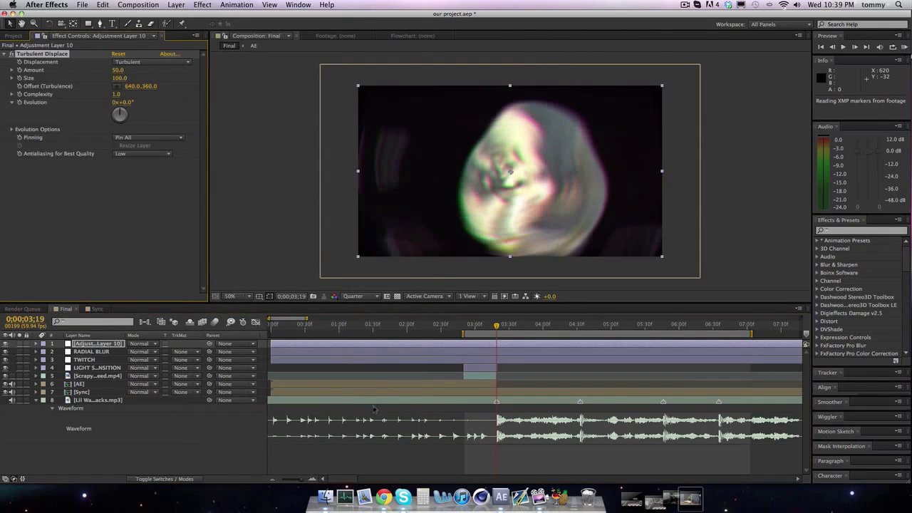
Set the Turbulent Displace Amount to 0, Size to 130 and Complexity to 1.2
left_click(117, 69)
type("0")
key("Return")
left_click(117, 77)
type("130")
key("Return")
left_click(117, 94)
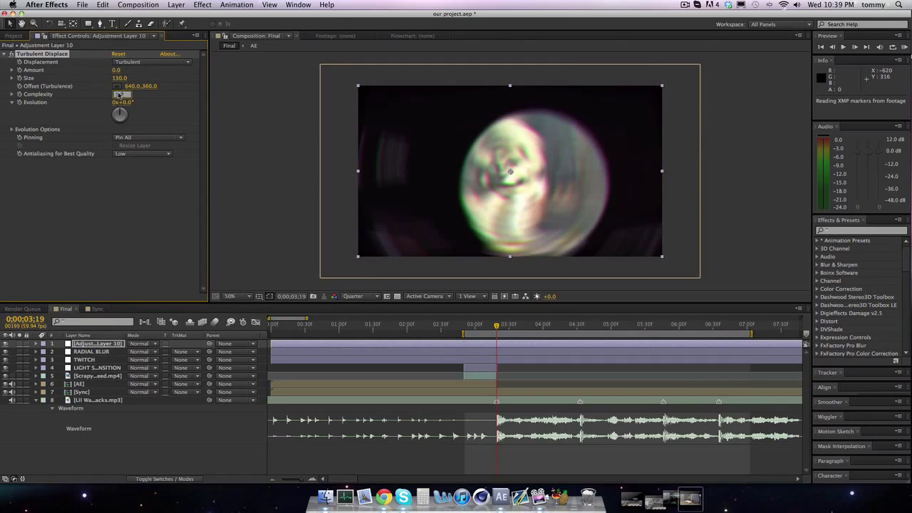
type("1.2")
key("Return")
Keyframe the Turbulent Displace Amount and Evolution, and move both starting keyframes to 0;00;03;22
key("Page_Down")
key("Page_Down")
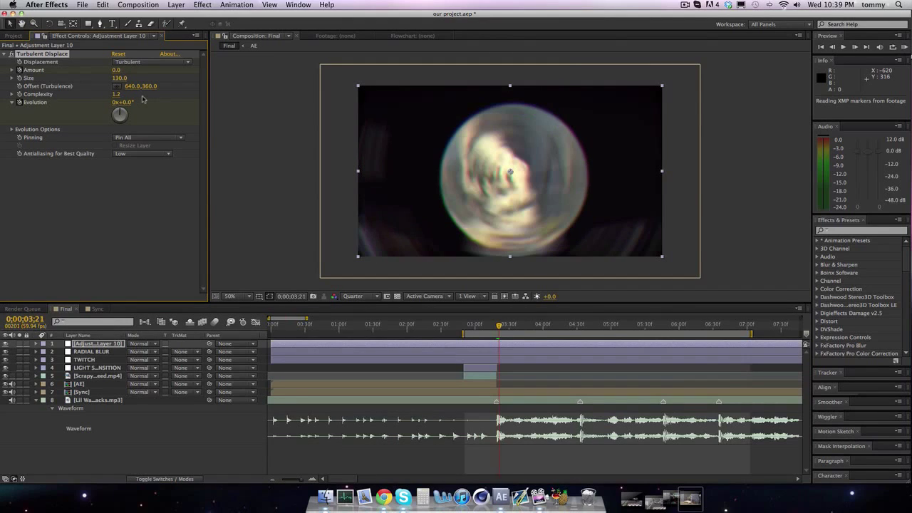
key("Page_Down")
key("Page_Down")
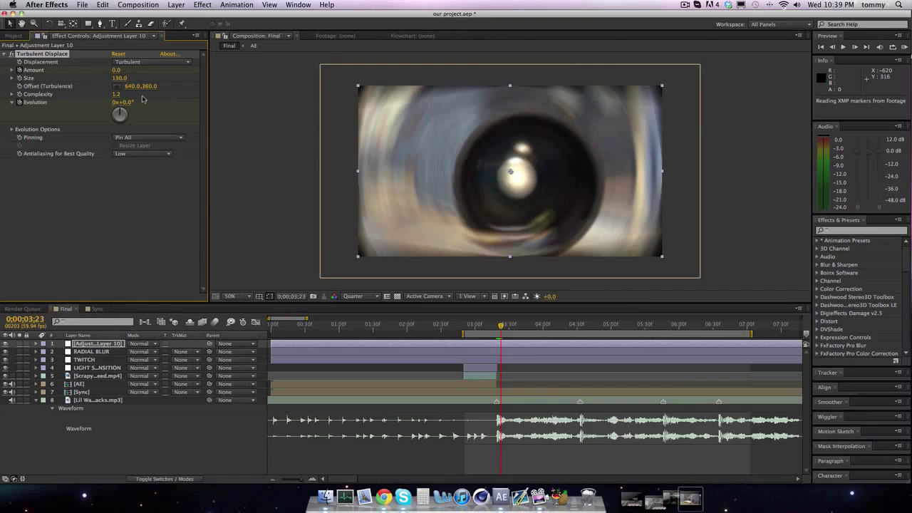
key("Page_Up")
key("u")
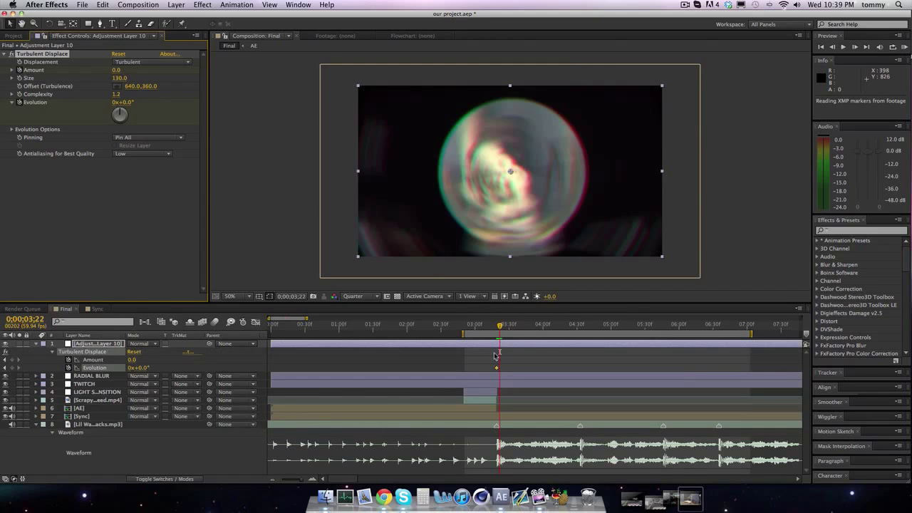
left_click(497, 359)
left_click_drag(499, 369, 499, 368)
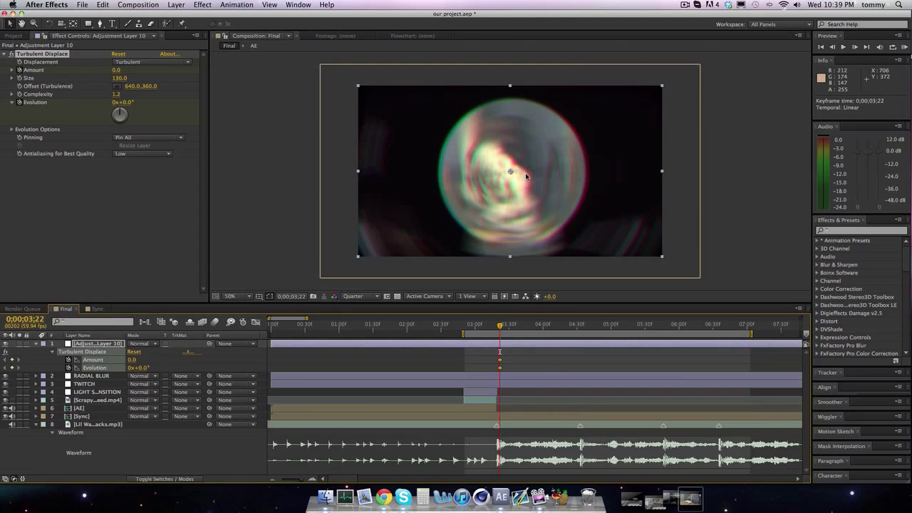
At 0;00;03;23, set the Turbulent Displace Amount to 80 and Evolution to 1x+0.0°
left_click(278, 172)
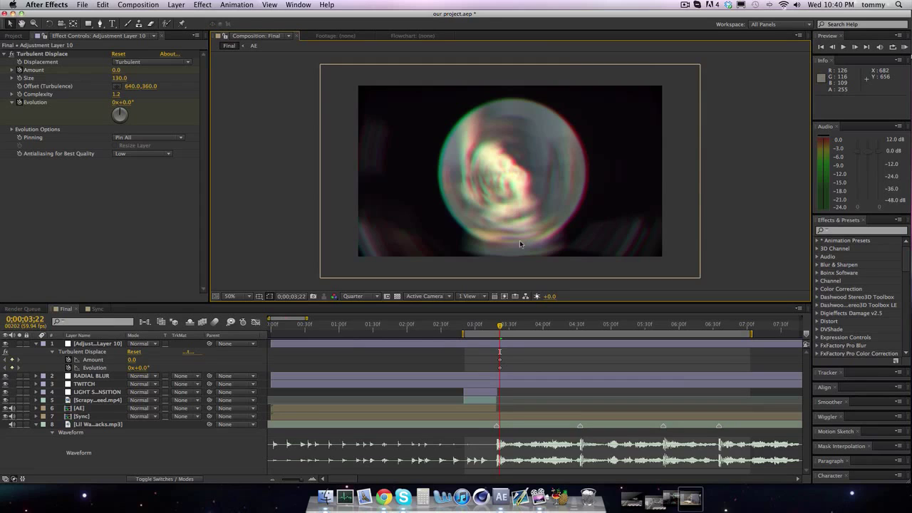
key("Page_Down")
left_click(116, 70)
type("50")
key("Return")
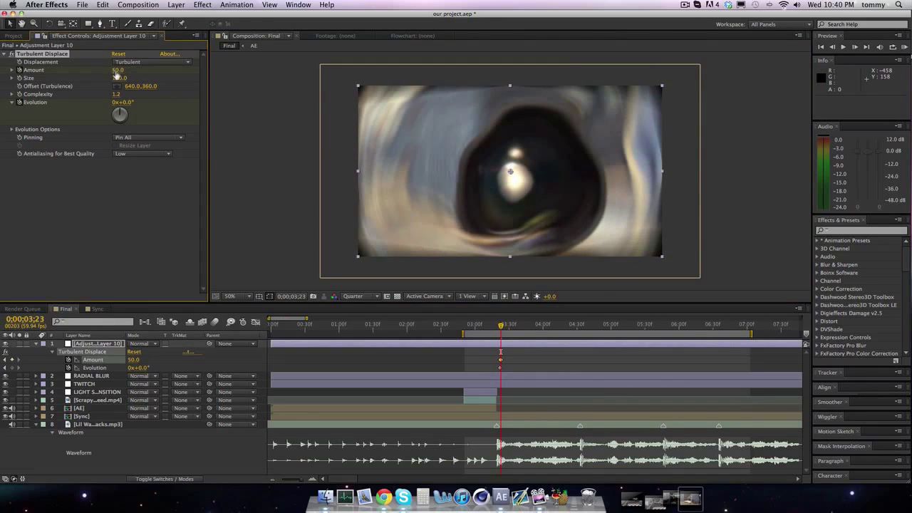
left_click(117, 70)
type("80")
key("Return")
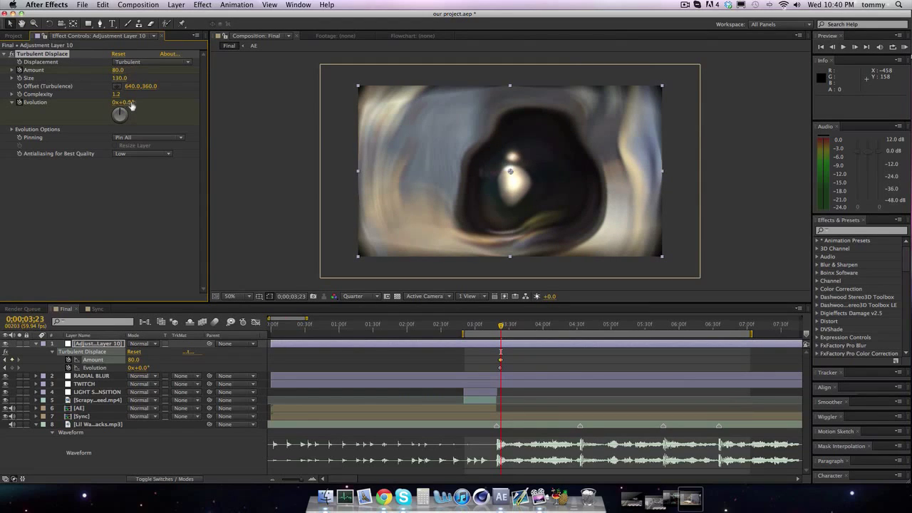
left_click_drag(131, 102, 317, 117)
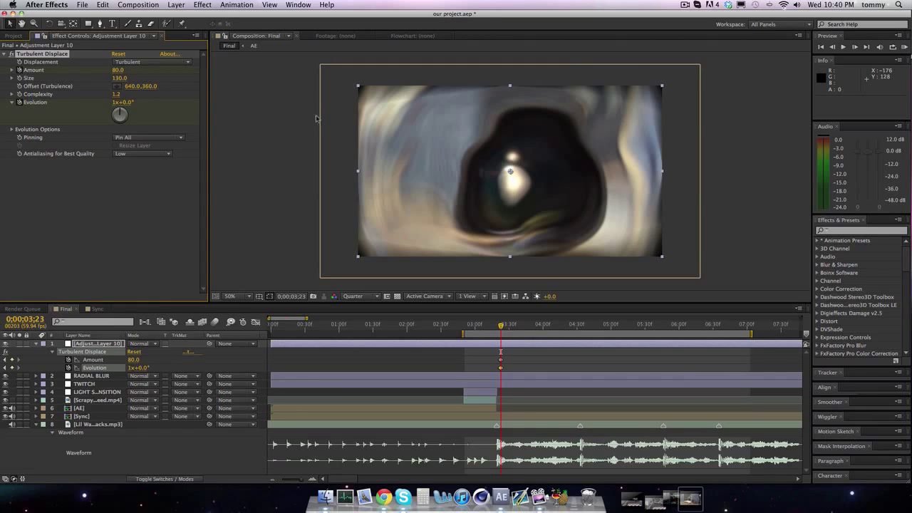
At 0;00;03;43, set the Turbulent Displace Amount and Evolution back to 0
key("space")
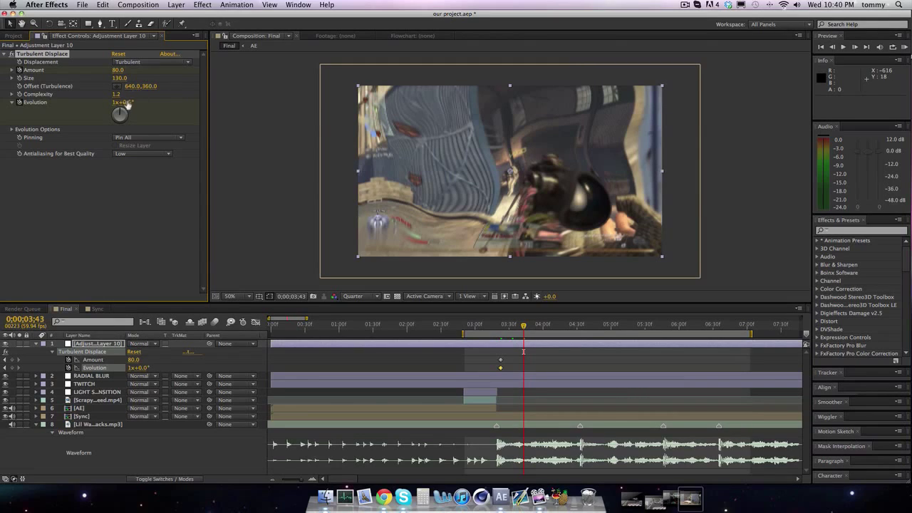
left_click(119, 70)
type("0")
key("Return")
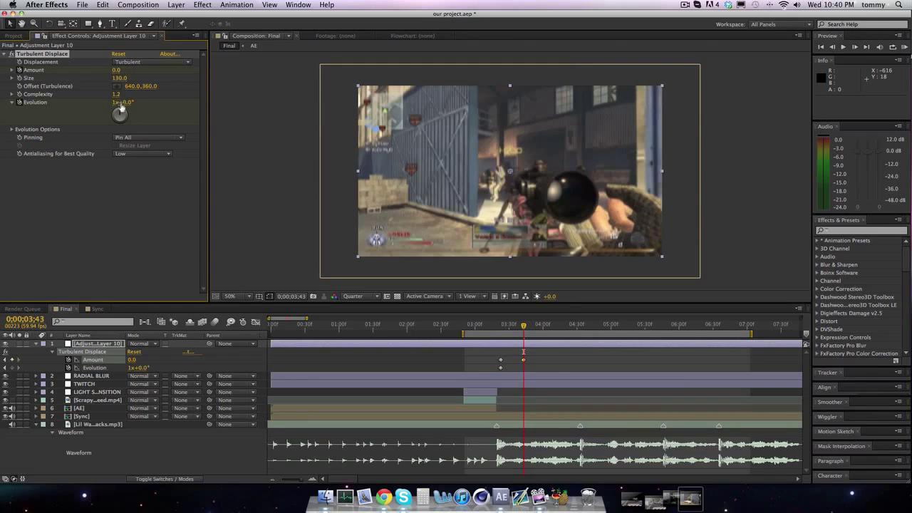
left_click(115, 103)
type("0")
key("Return")
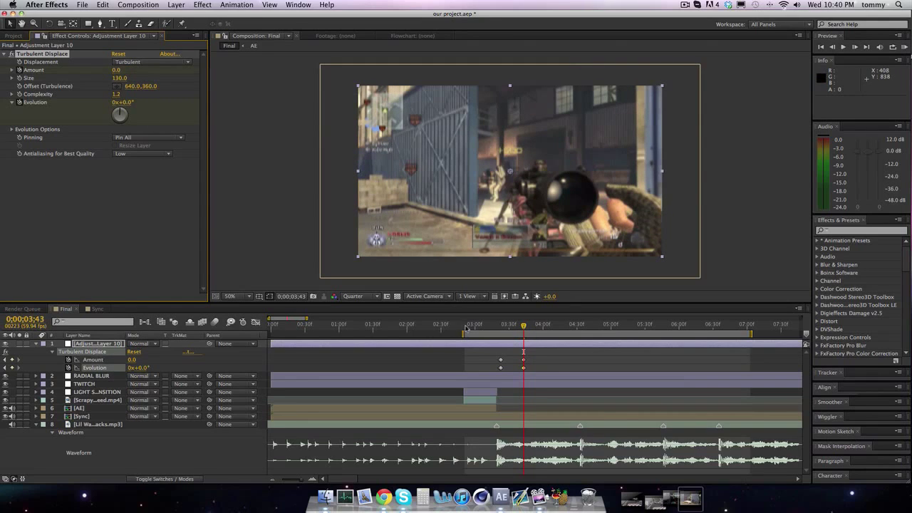
Start the work area at 0;00;03;15 and RAM preview the turbulent displacement hit
left_click_drag(463, 333, 488, 333)
left_click(905, 47)
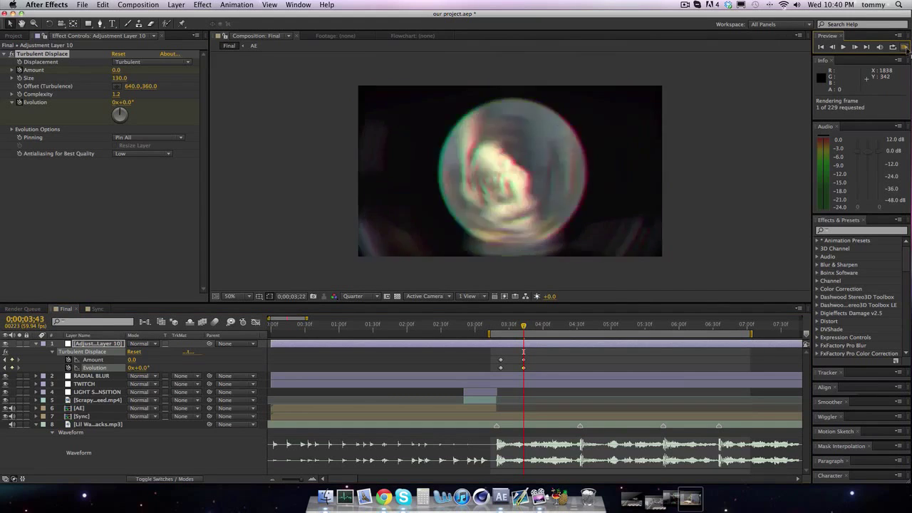
left_click(907, 47)
left_click(906, 47)
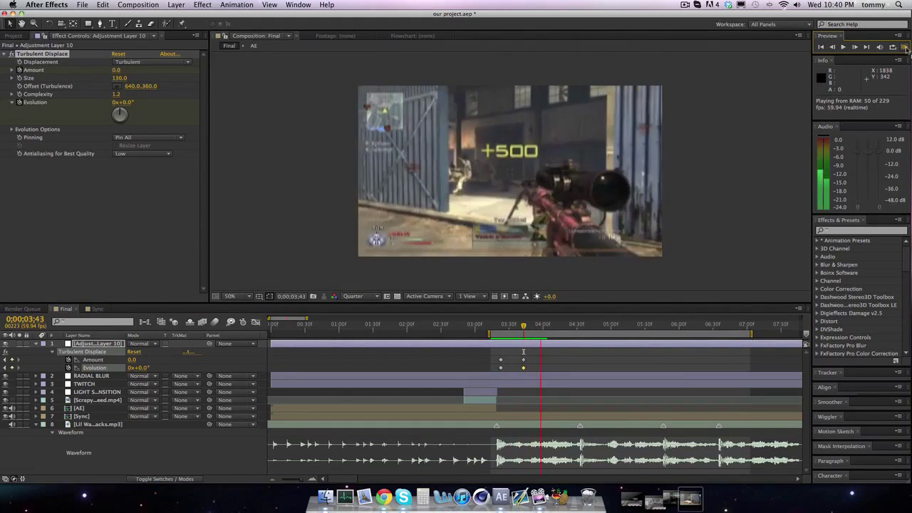
left_click(562, 358)
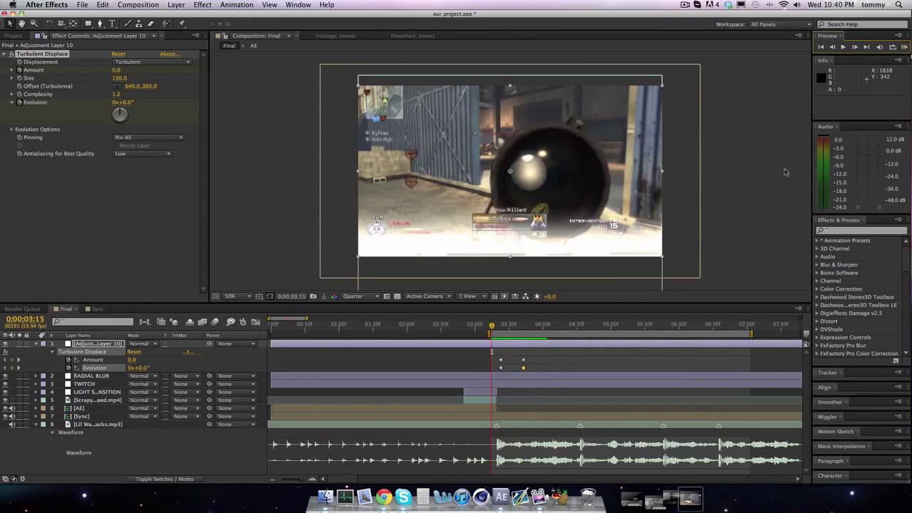
Collapse the Turbulent Displace layer, create a new adjustment layer and apply the Wave Warp effect to it
left_click(509, 325)
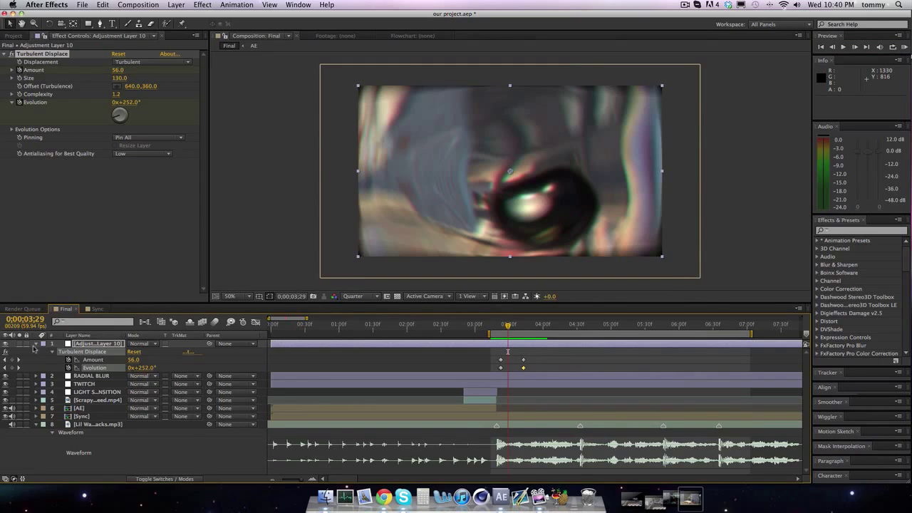
left_click(35, 345)
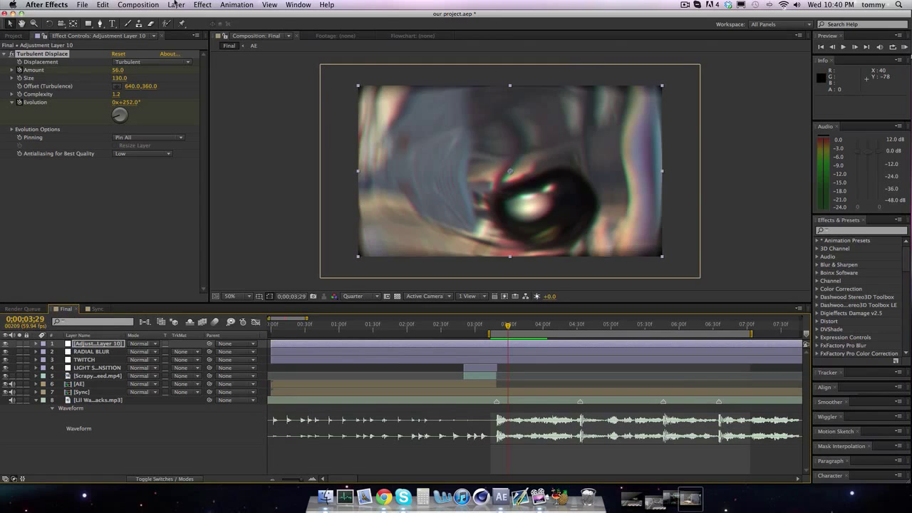
left_click(176, 5)
left_click(341, 75)
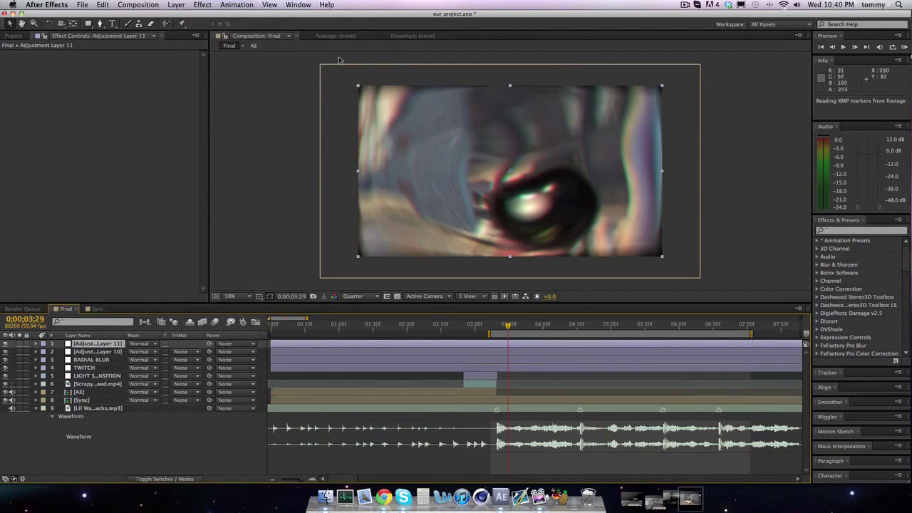
left_click(202, 5)
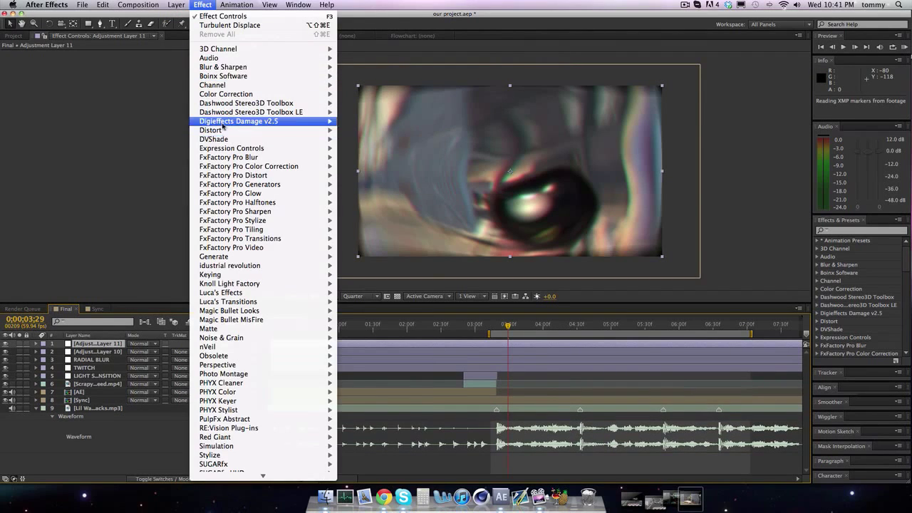
mouse_move(225, 131)
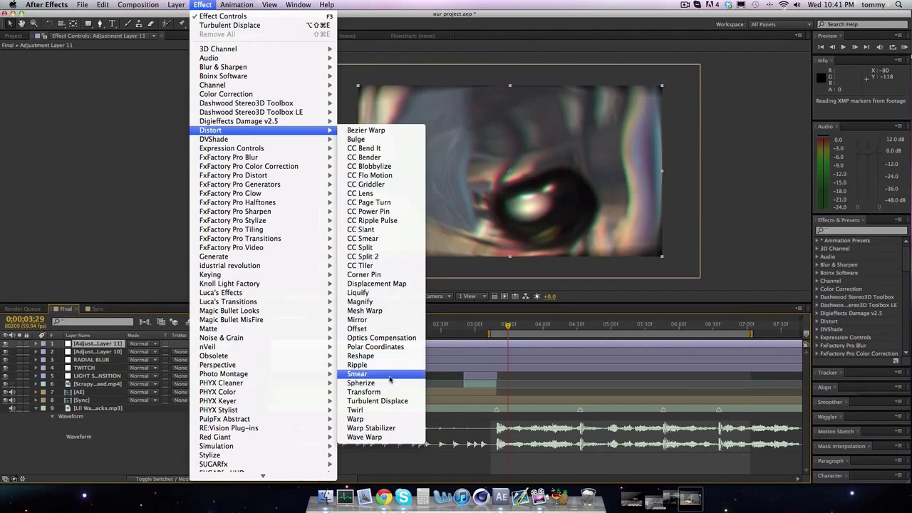
left_click(375, 437)
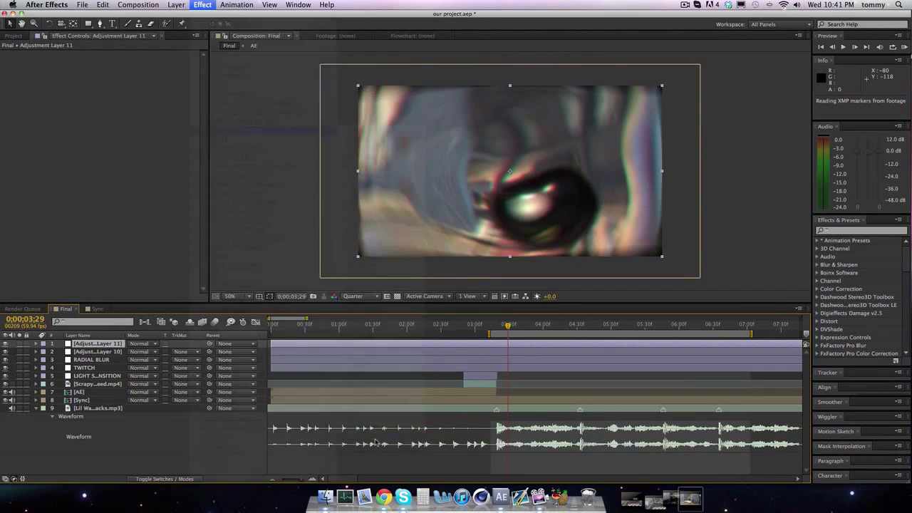
Move to 0;00;04;35, set the Wave Type to Smooth Noise and raise the Wave Height to 100
left_click(579, 326)
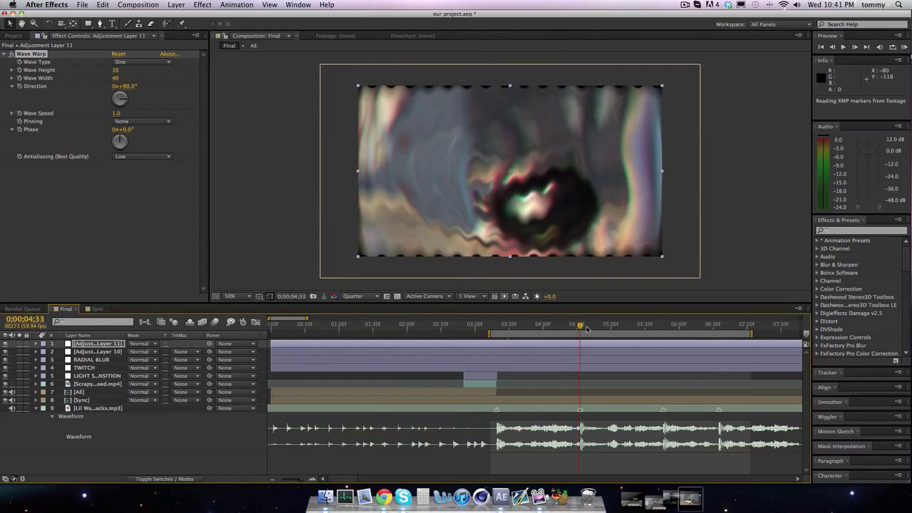
left_click(583, 326)
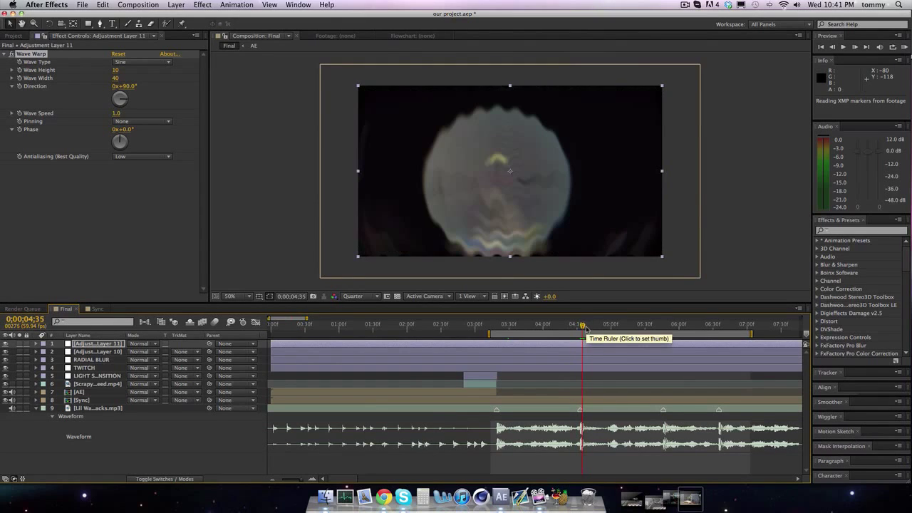
left_click(130, 62)
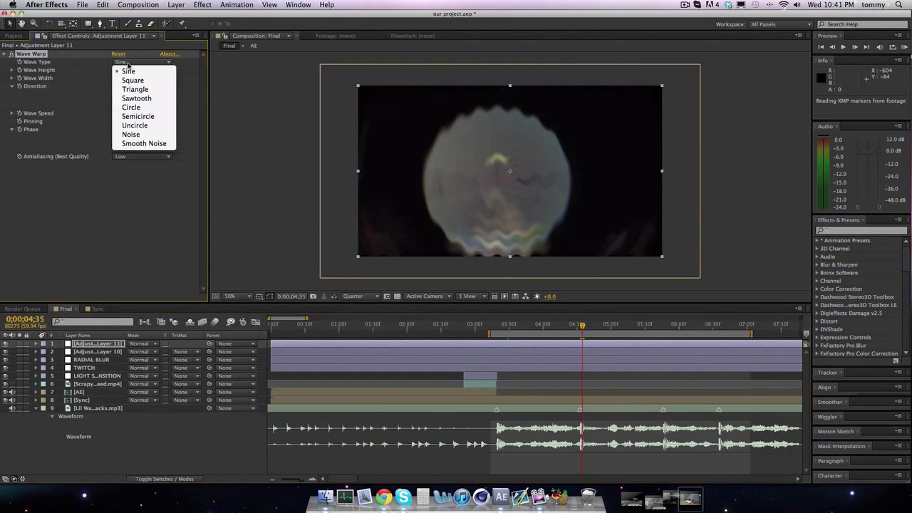
left_click(146, 144)
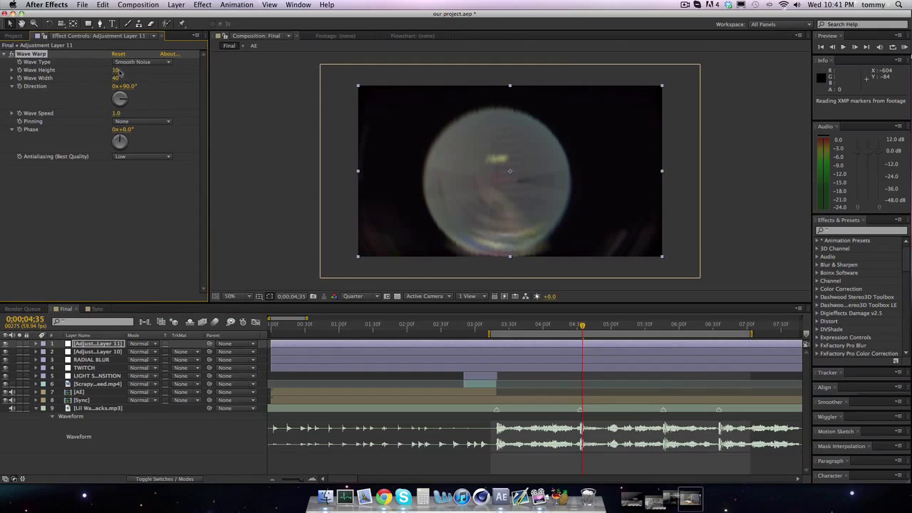
left_click_drag(116, 69, 217, 68)
left_click_drag(155, 66, 157, 69)
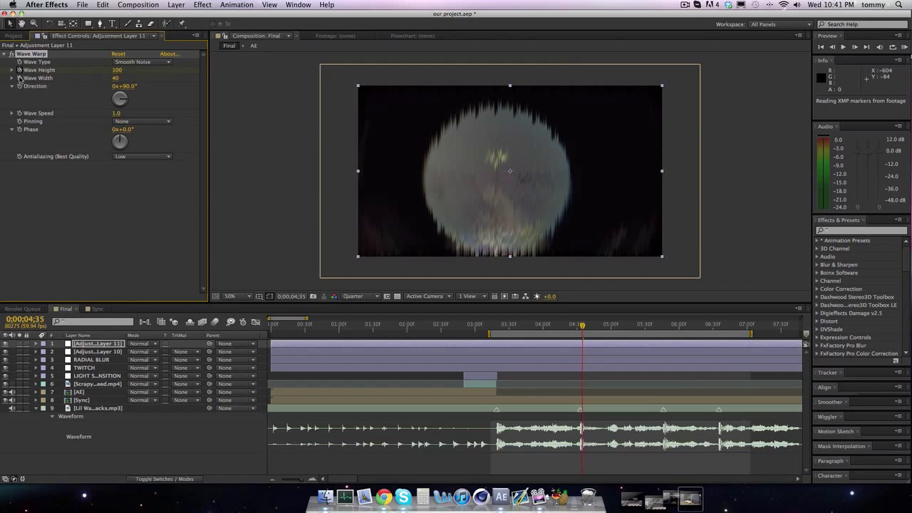
Set the starting keyframes at 0;00;04;35 to Wave Height 0 and Wave Width 50
left_click(117, 70)
key("Tab")
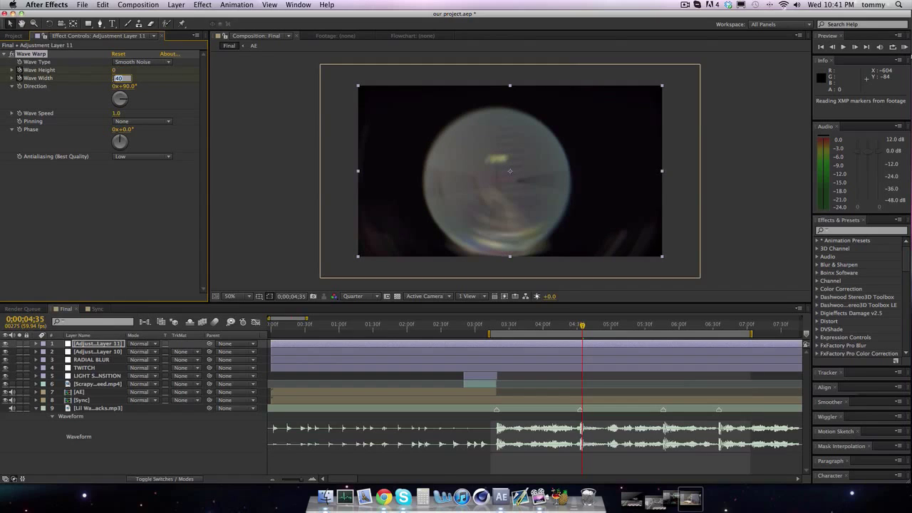
type("50")
key("Return")
At 0;00;04;36, set the Wave Height to 100, and pin the Wave Warp to All Edges
key("Page_Down")
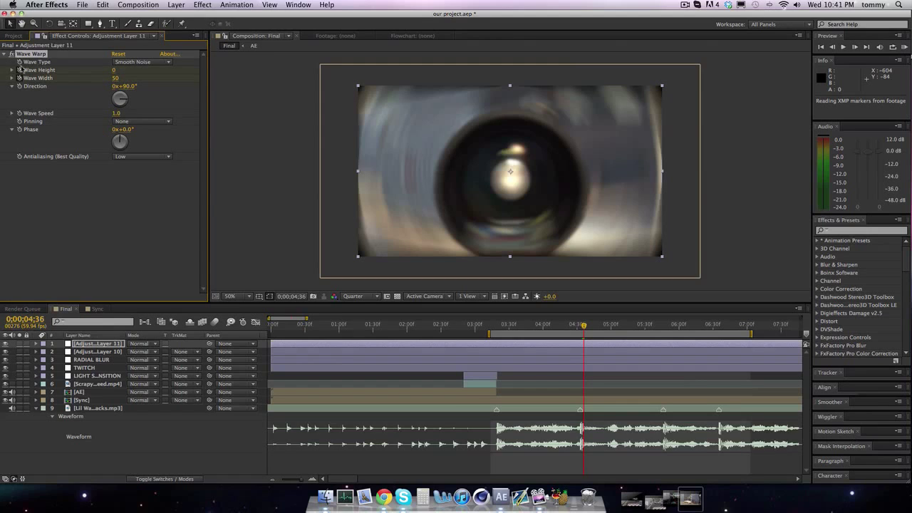
left_click(116, 70)
type("100")
key("Return")
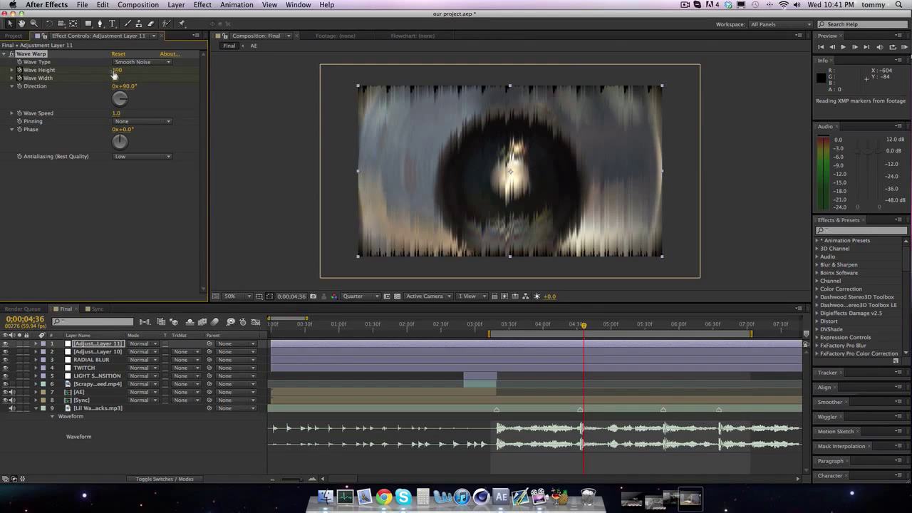
left_click(135, 122)
left_click(132, 146)
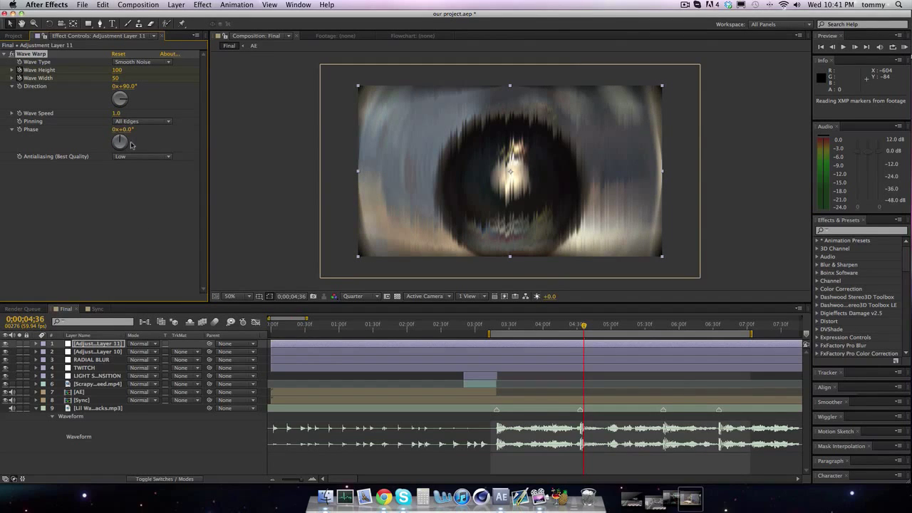
At 0;00;04;56, set the Wave Width to 30 and the Wave Height to 0
key("space")
key("space")
left_click(124, 86)
type("90")
key("shift+Tab")
key("shift+Tab")
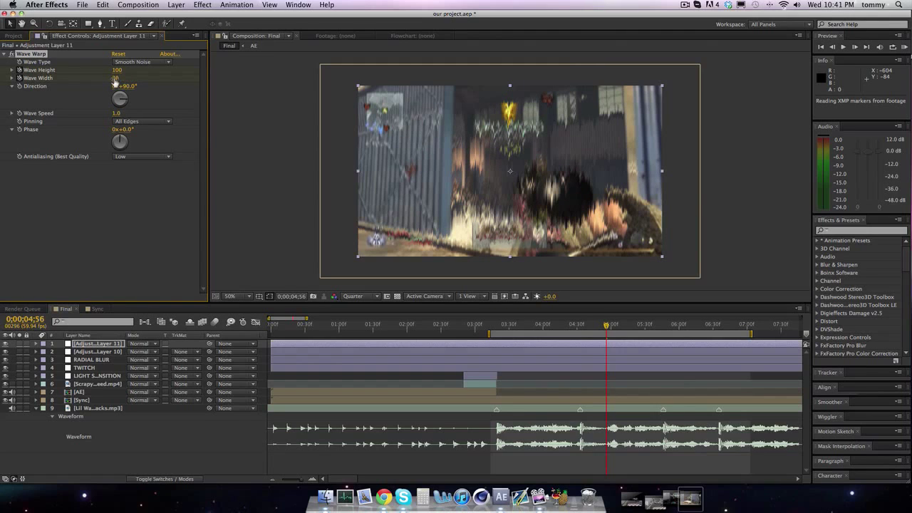
type("0")
key("Return")
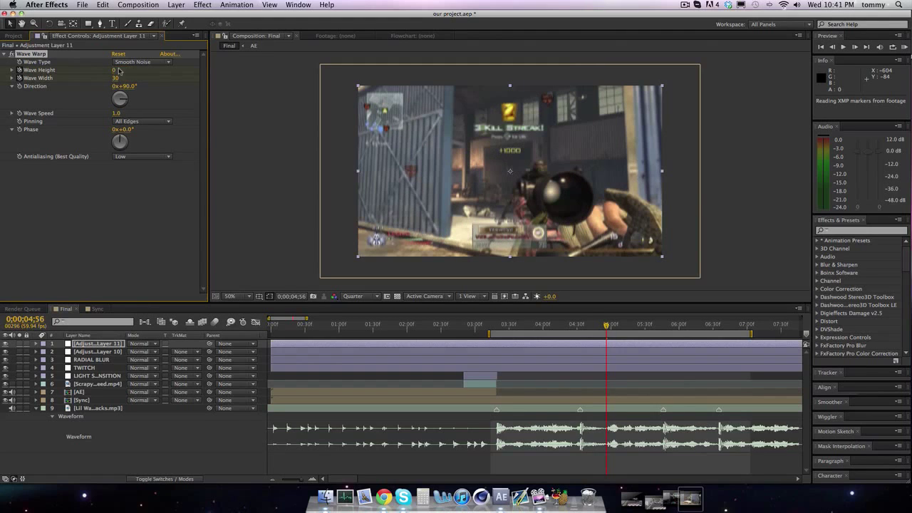
Reveal the Wave Warp keyframes and move the ending Wave Height and Wave Width keyframes to 0;00;05;01
key("u")
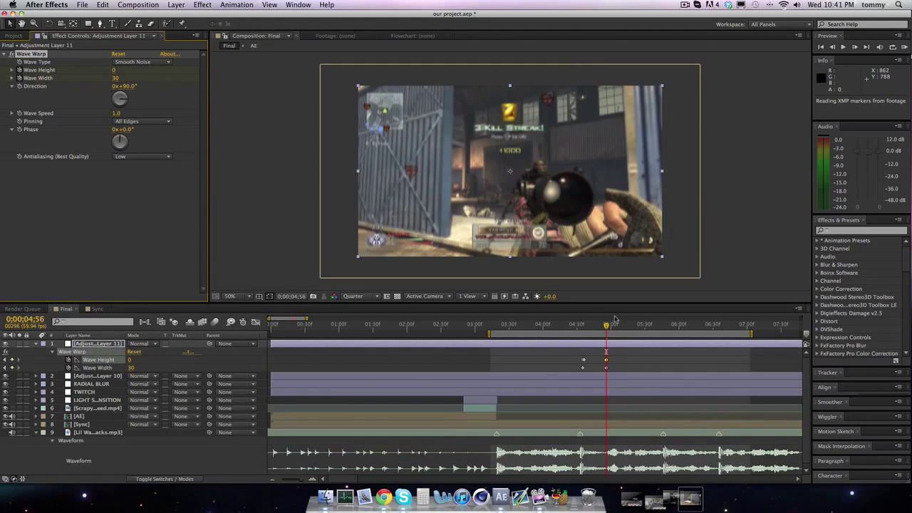
left_click(605, 367)
key("Page_Down")
key("Page_Down")
key("Page_Down")
key("Page_Down")
key("Page_Down")
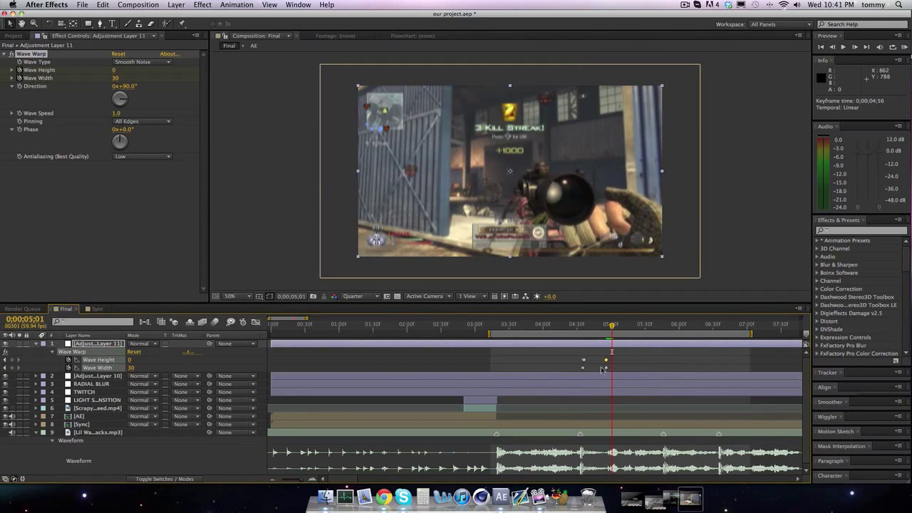
left_click_drag(606, 368, 611, 367)
Keyframe the Wave Warp Direction from 0;00;04;36 and set it to 1x+0.0° at 0;00;05;01
left_click(96, 182)
left_click(5, 360)
left_click(23, 87)
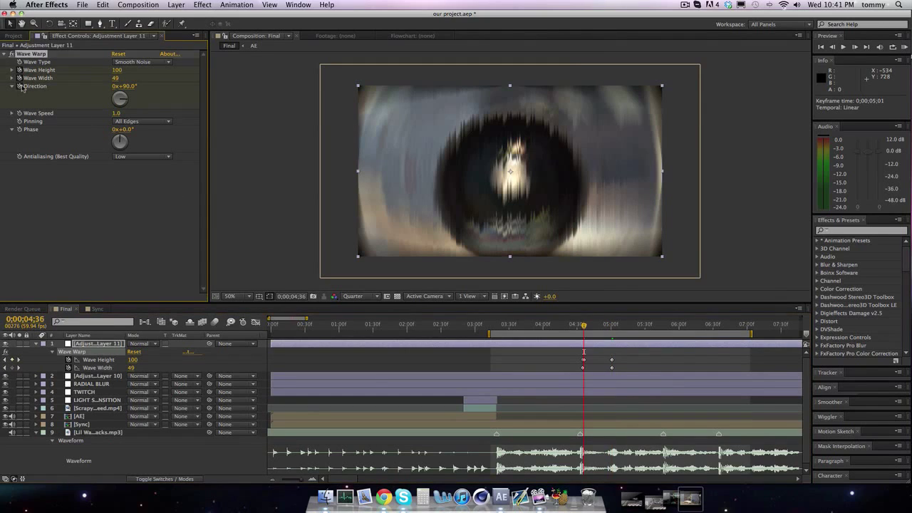
key("space")
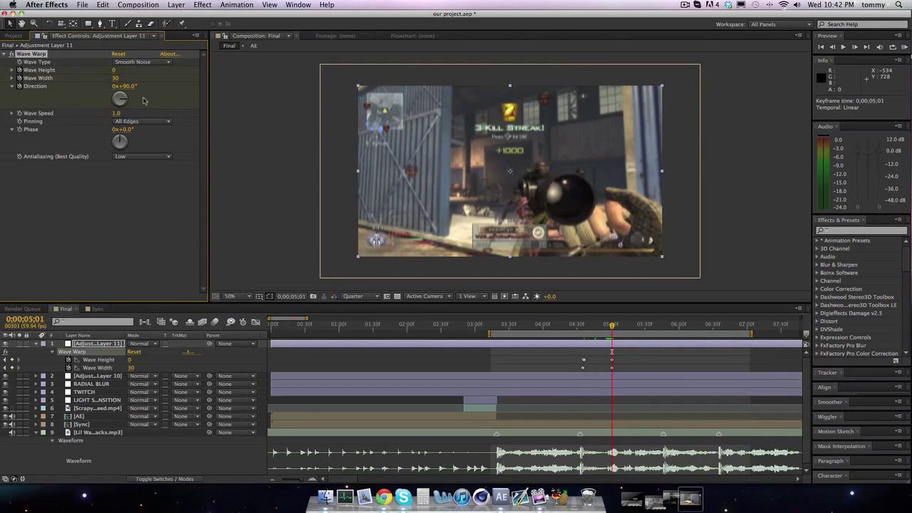
left_click_drag(126, 101, 125, 40)
Start the work area at the second music marker and RAM preview the Wave Warp effect
left_click_drag(490, 333, 578, 334)
left_click(904, 47)
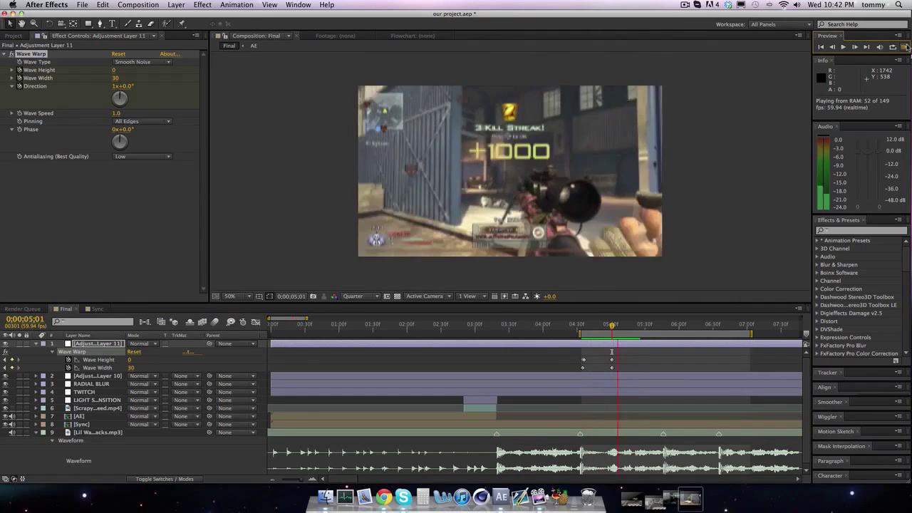
key("space")
Move the work area start to 0;00;05;34 and create another adjustment layer
left_click(579, 334)
left_click_drag(578, 334, 646, 333)
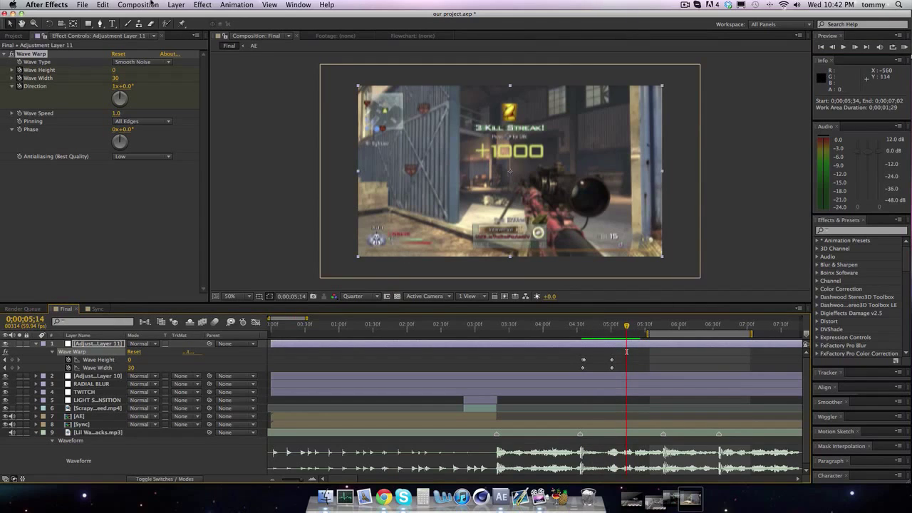
left_click(172, 4)
mouse_move(213, 16)
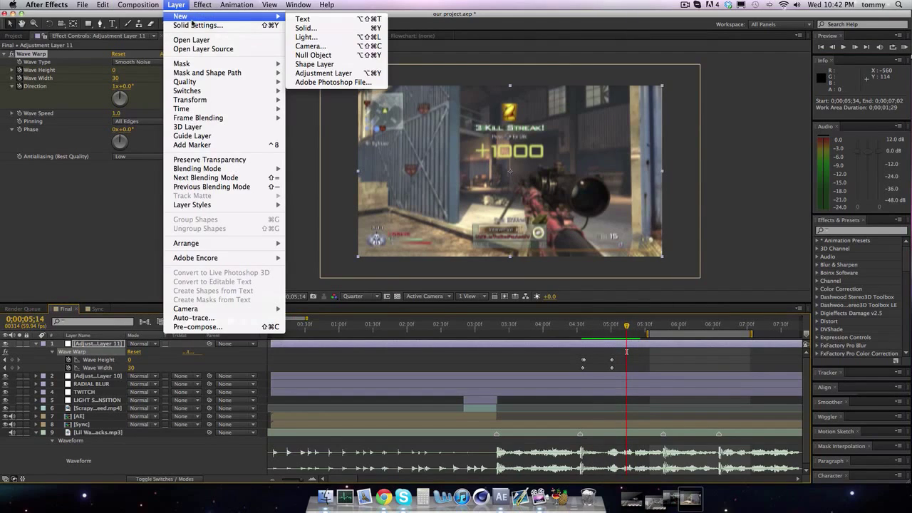
left_click(341, 79)
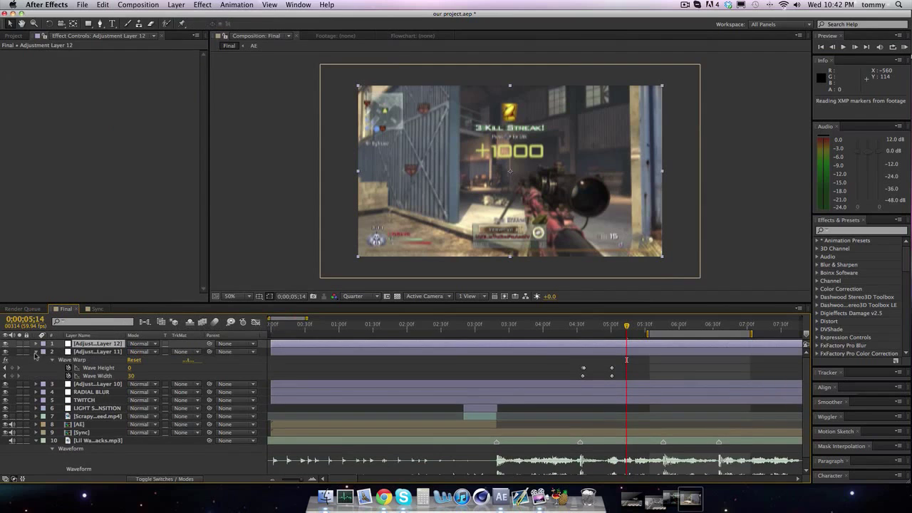
Collapse the Wave Warp layer's properties and apply a Warp effect with the FishEye warp style to Adjustment Layer 12
left_click(36, 352)
left_click(201, 4)
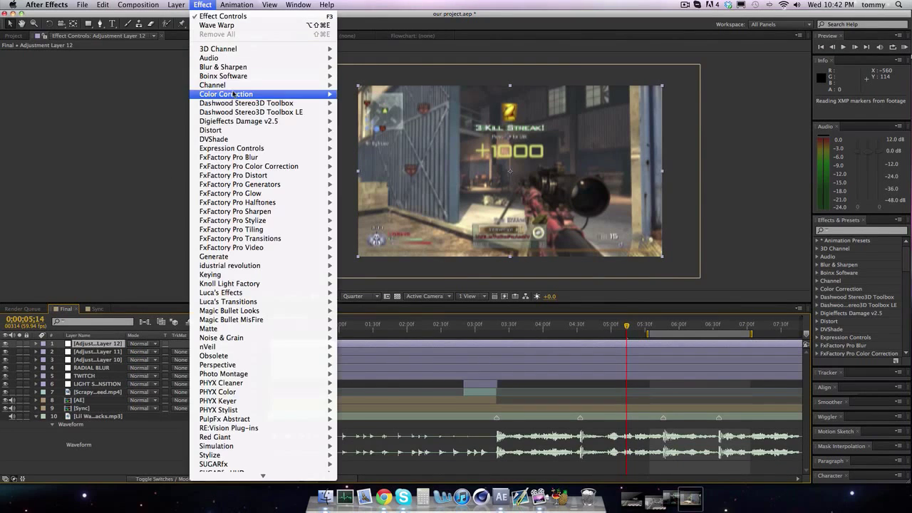
mouse_move(227, 132)
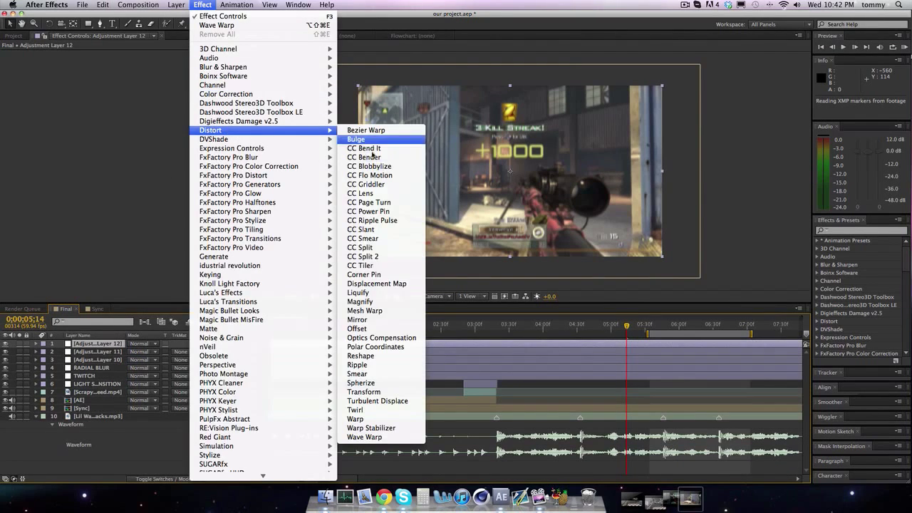
left_click(370, 419)
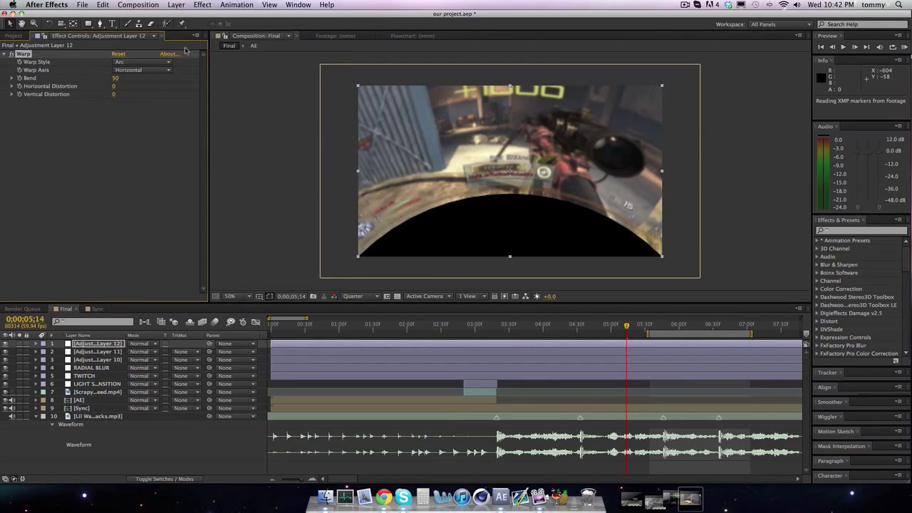
left_click(153, 63)
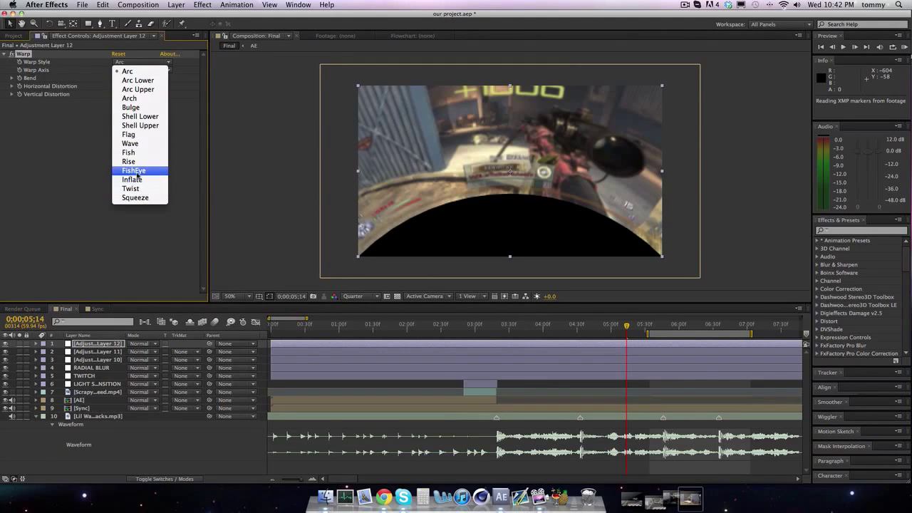
left_click(134, 171)
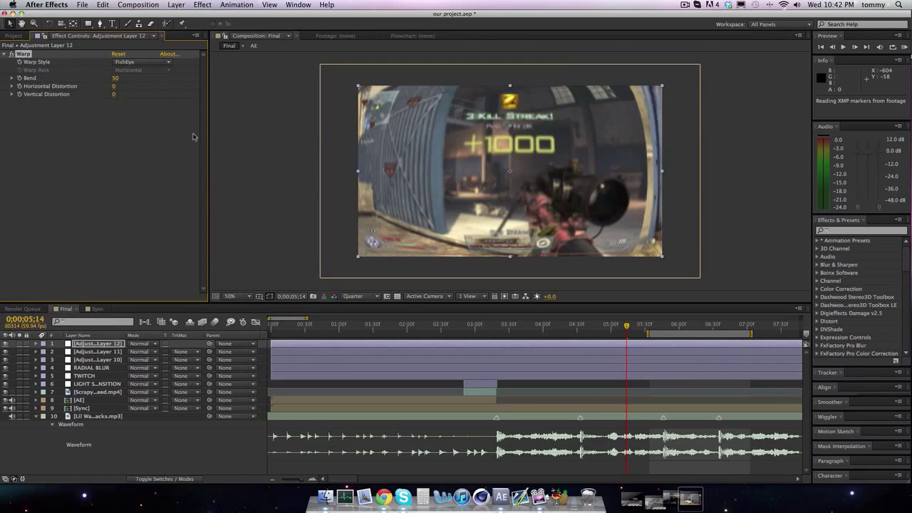
Move the current time to the third music marker at 0;00;05;46 and reveal the Warp layer's Bend keyframe
key("space")
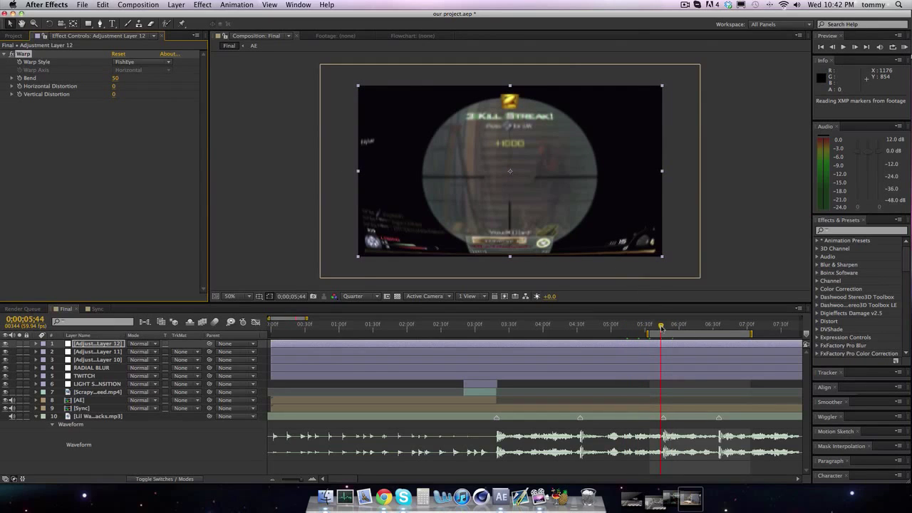
left_click_drag(661, 327, 663, 327)
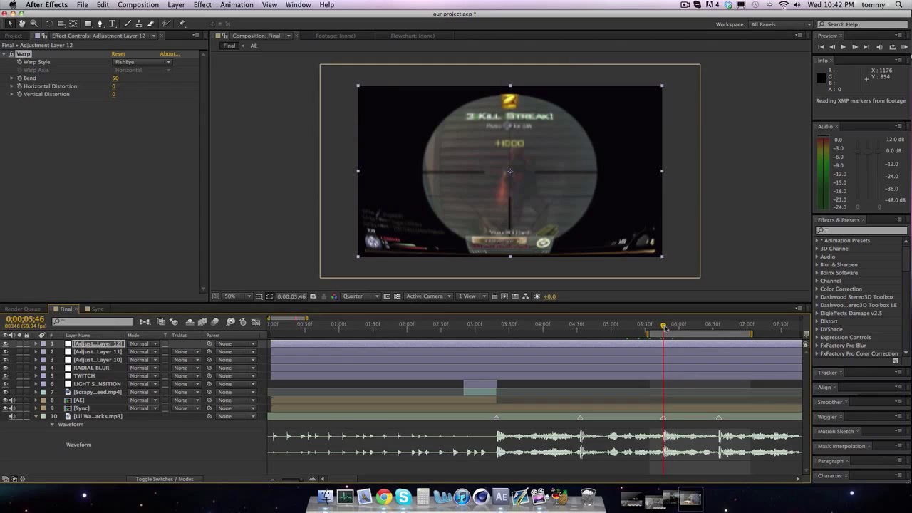
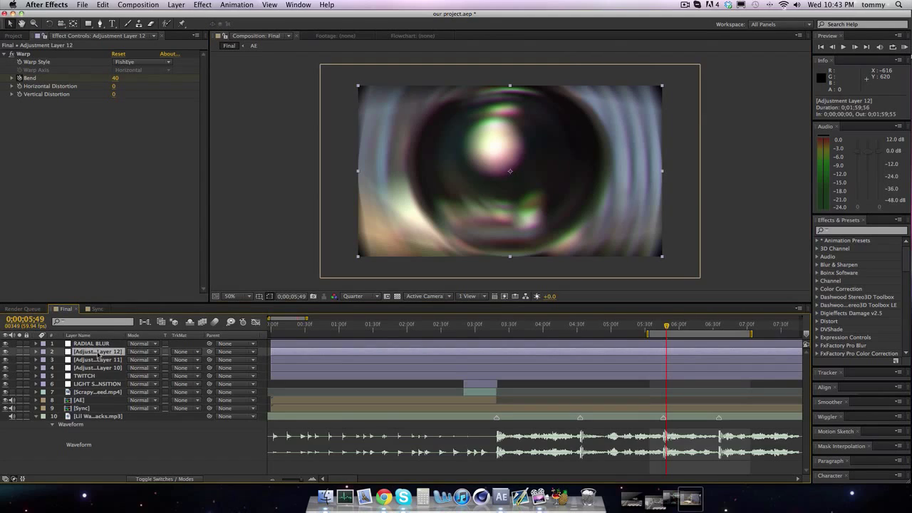
key("u")
Keyframe the Warp Bend to 0 at 0;00;06;09 and RAM preview the fisheye effect
key("space")
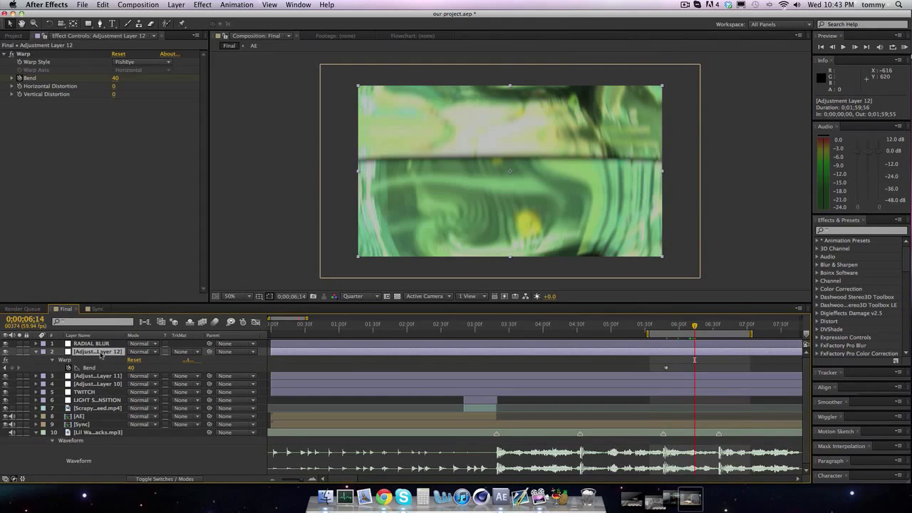
key("ctrl+Down")
key("ctrl+Down")
key("ctrl+Down")
key("ctrl+Down")
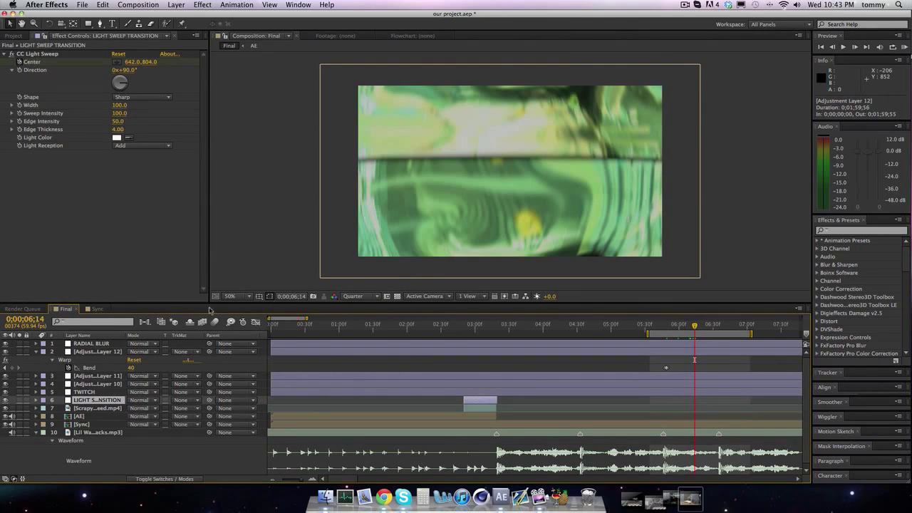
key("space")
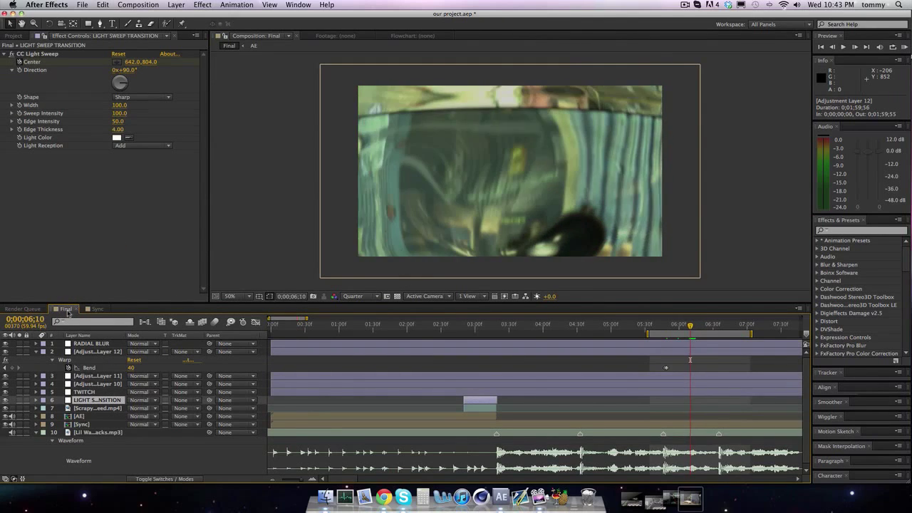
left_click(96, 377)
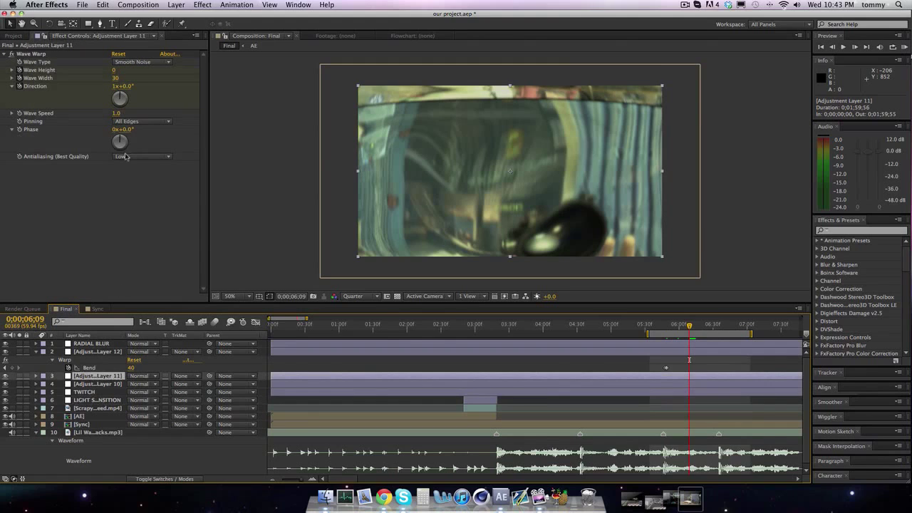
key("space")
key("space")
left_click(130, 367)
type("0")
key("Return")
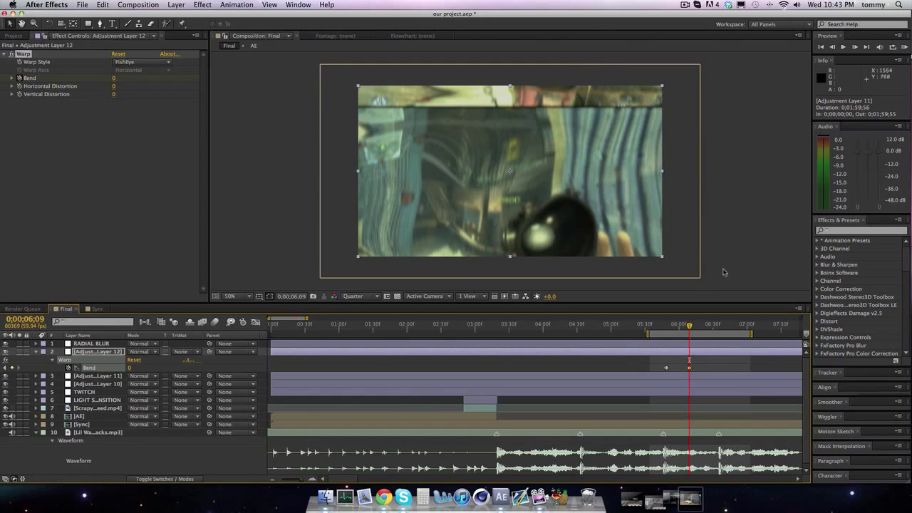
left_click(903, 47)
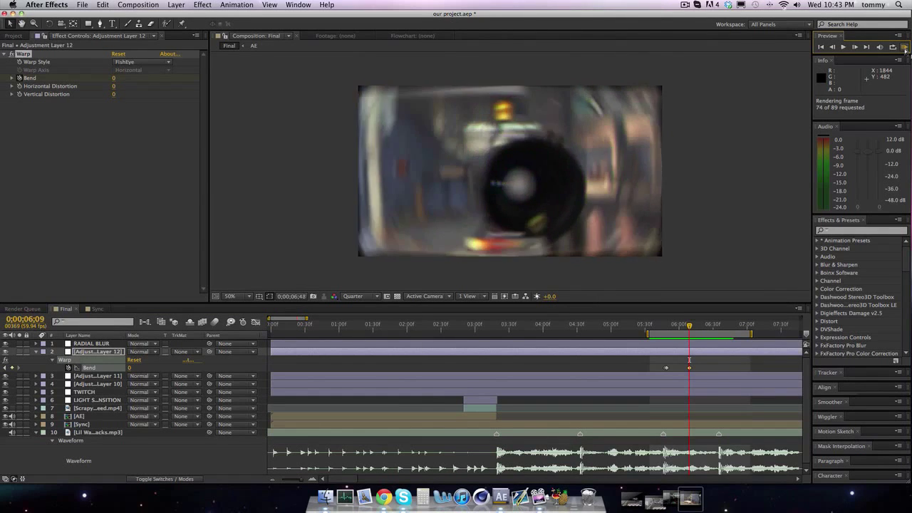
left_click(904, 47)
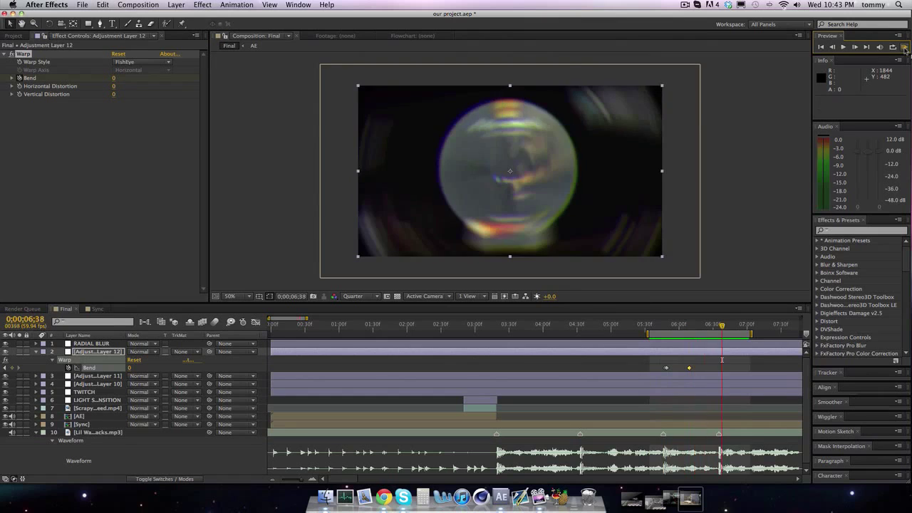
Create an adjustment layer for the fourth music marker and apply the Displacement Map effect to it
left_click(178, 5)
mouse_move(181, 16)
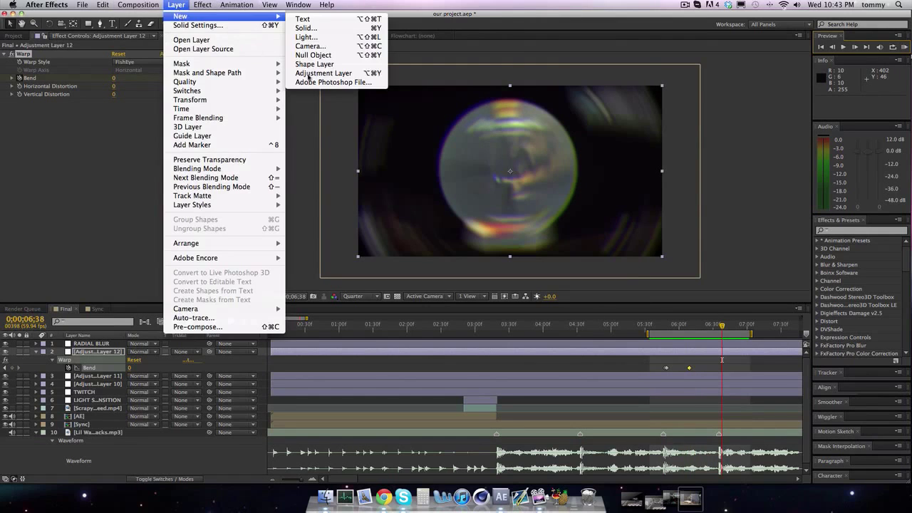
left_click(322, 72)
right_click(118, 342)
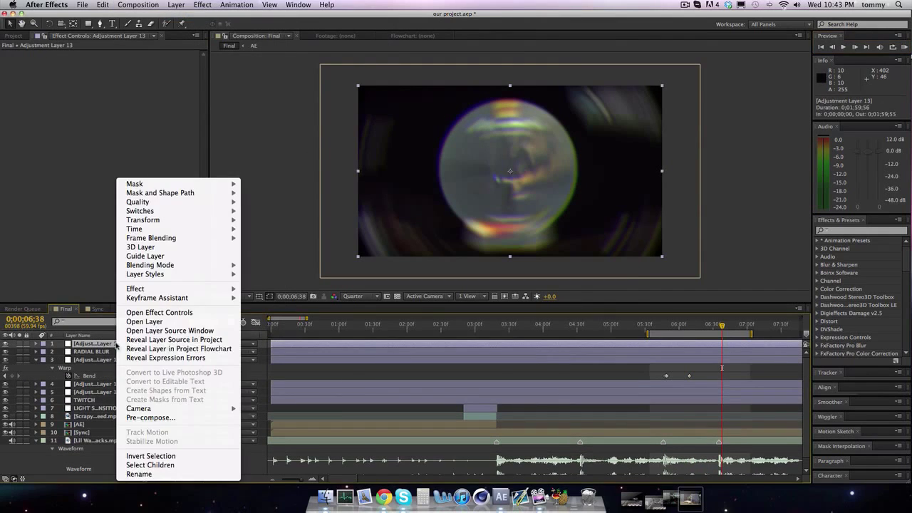
left_click(158, 473)
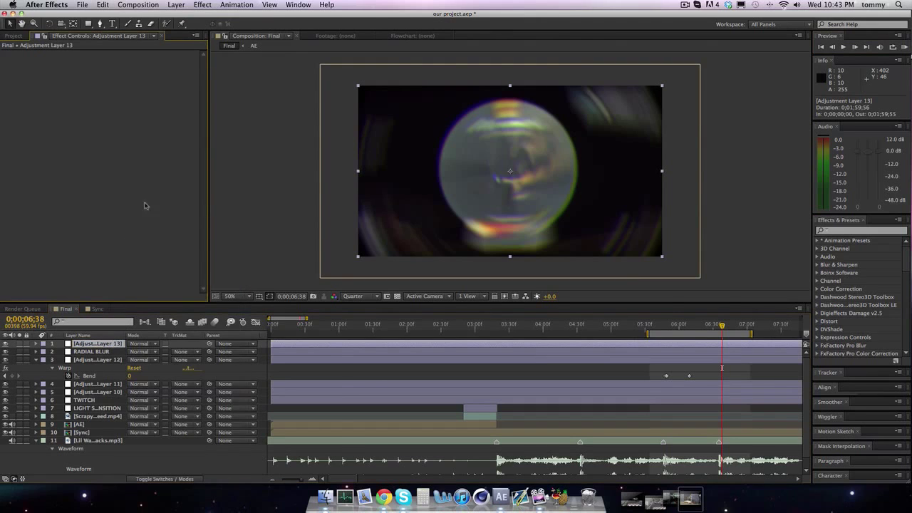
left_click(202, 5)
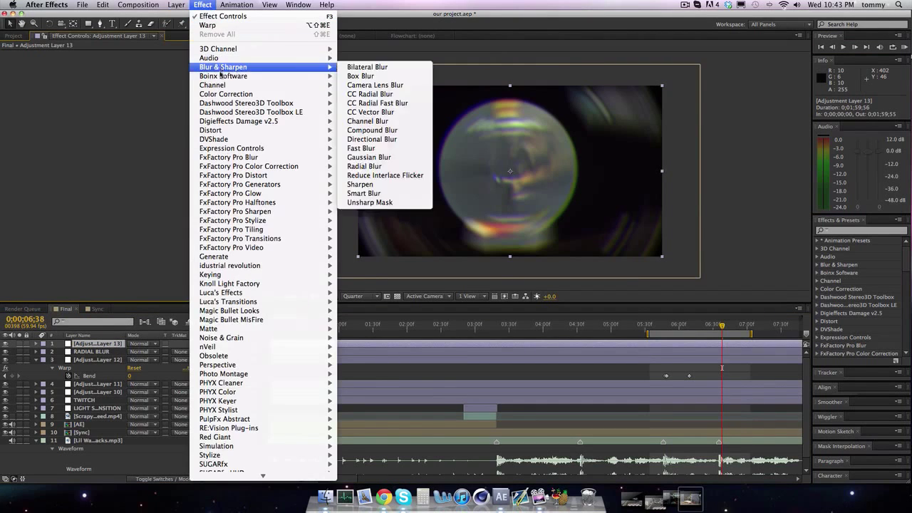
mouse_move(225, 131)
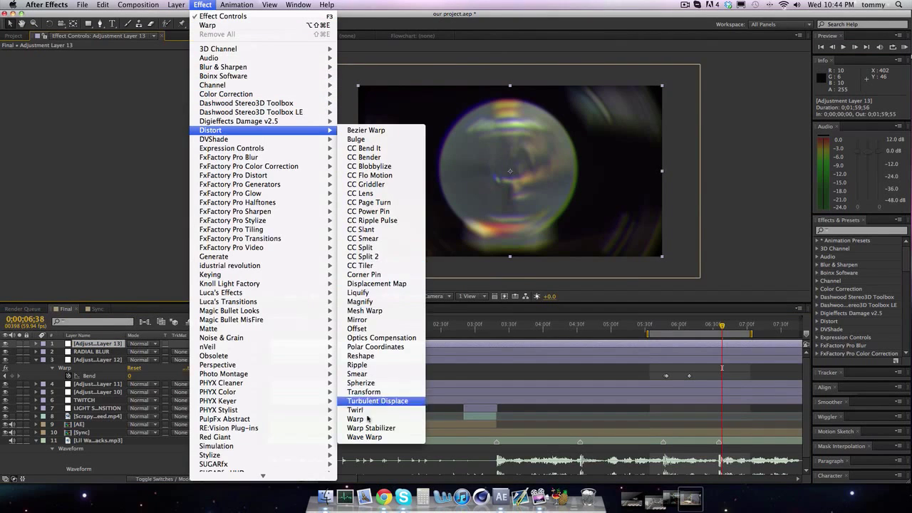
left_click(376, 284)
Set Max Horizontal and Max Vertical Displacement to 0 and start keyframes for both at 0;00;06;38
left_click(120, 79)
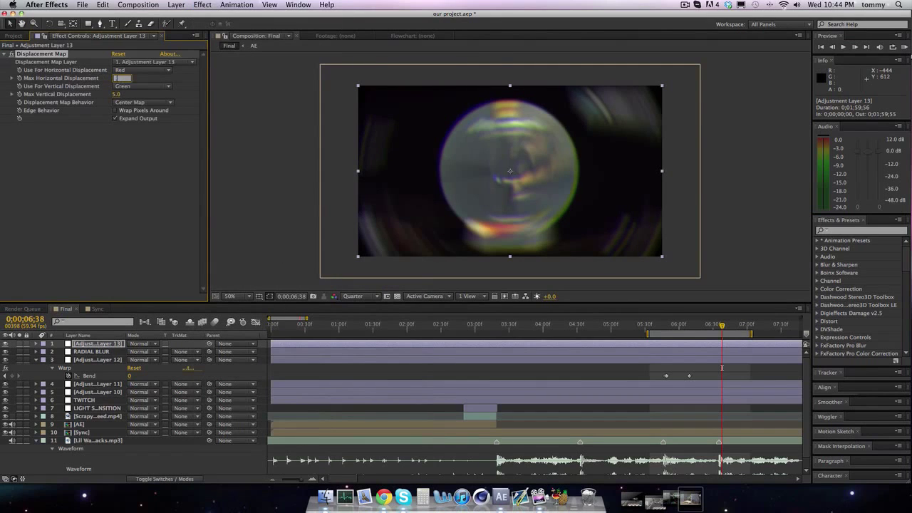
type("0")
key("Tab")
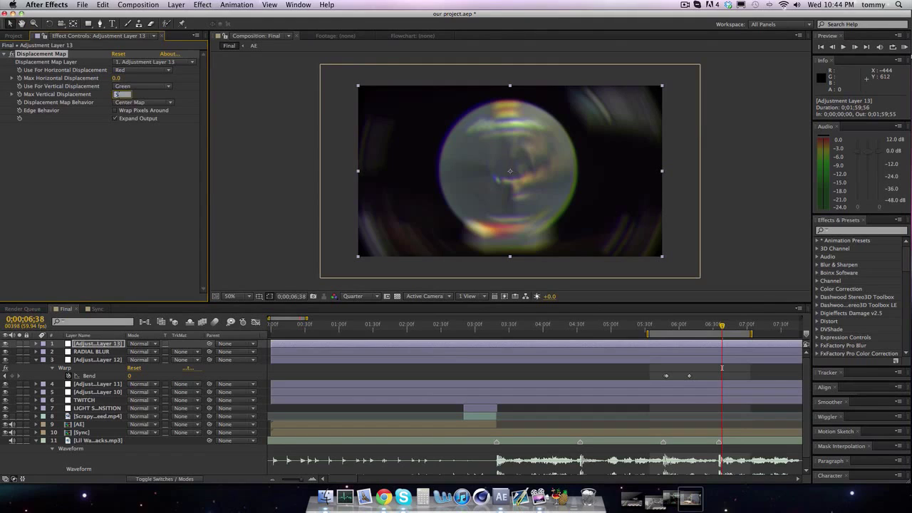
type("0")
key("Return")
key("space")
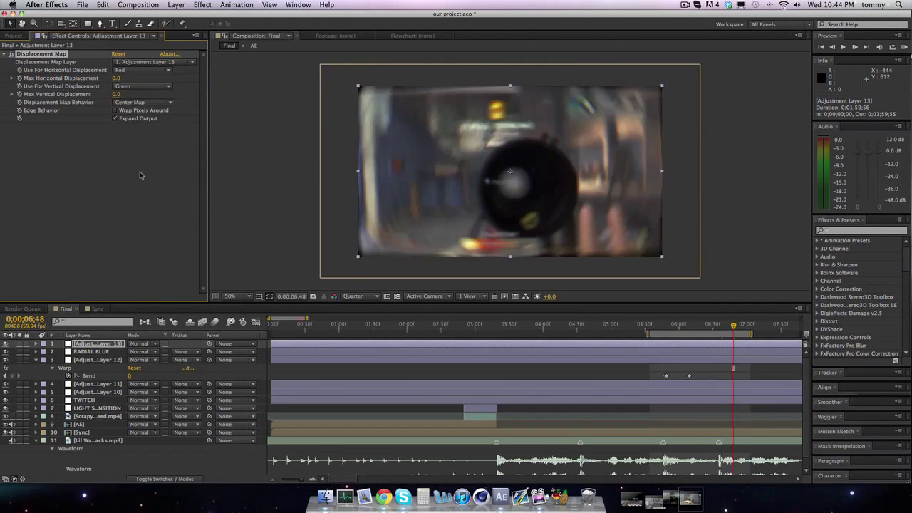
key("space")
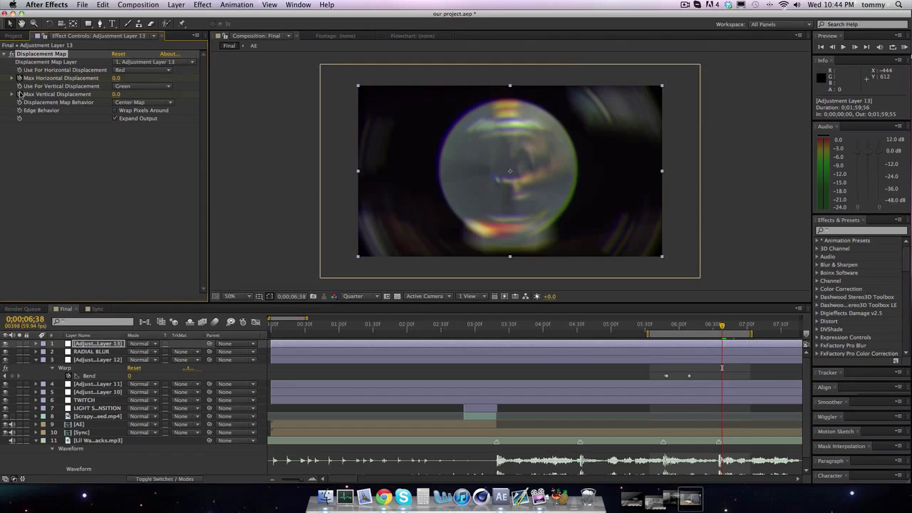
At 0;00;06;39 set Max Horizontal Displacement to 85 and Max Vertical Displacement to 95, and move the layer directly below TWITCH
key("Page_Down")
left_click(116, 78)
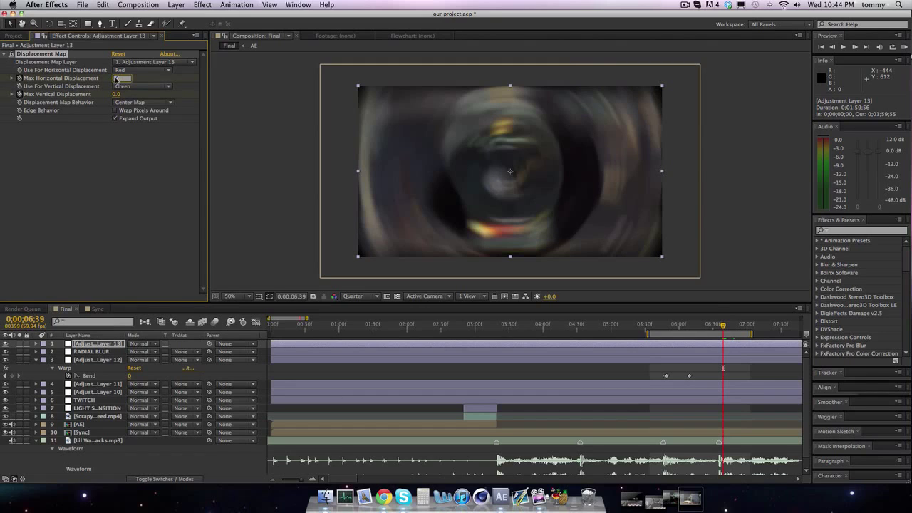
key("Tab")
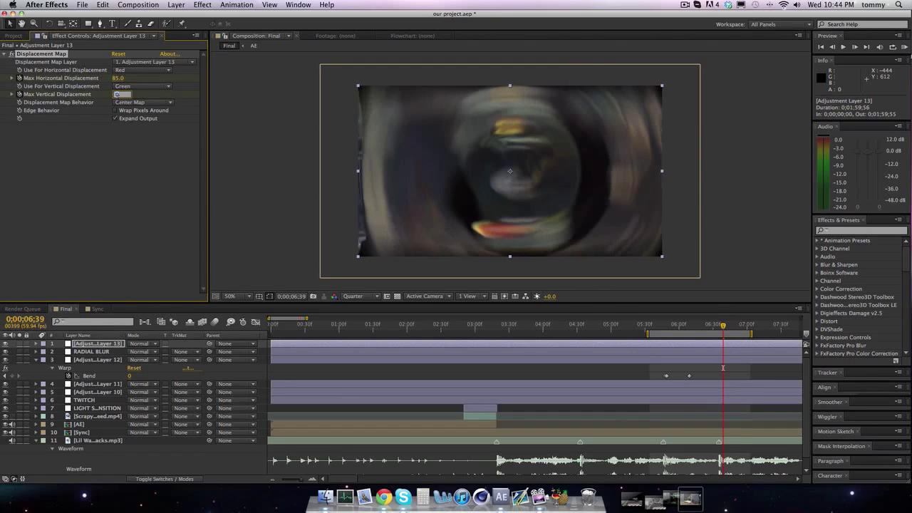
key("Return")
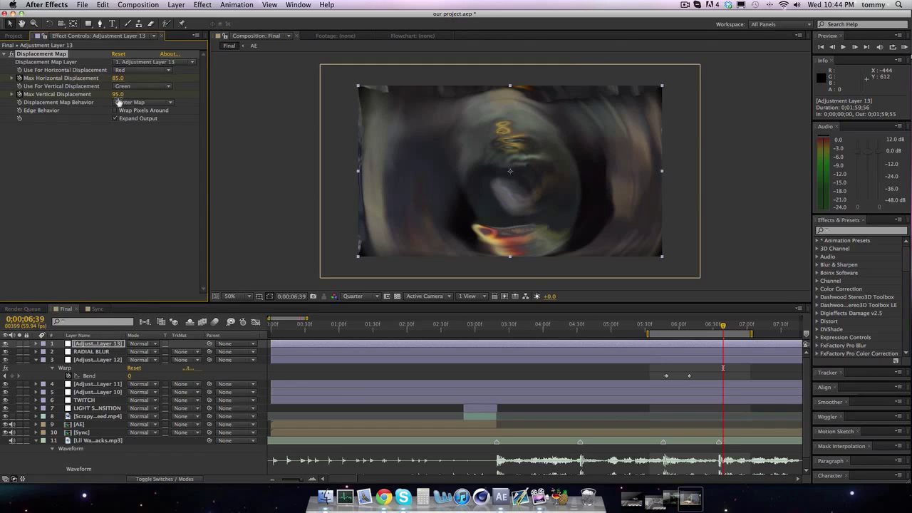
left_click(110, 344)
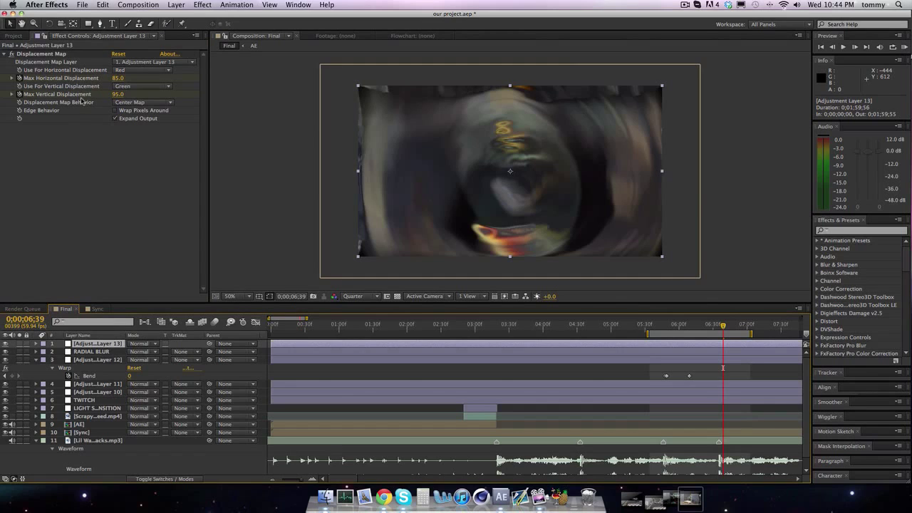
left_click_drag(88, 347, 93, 403)
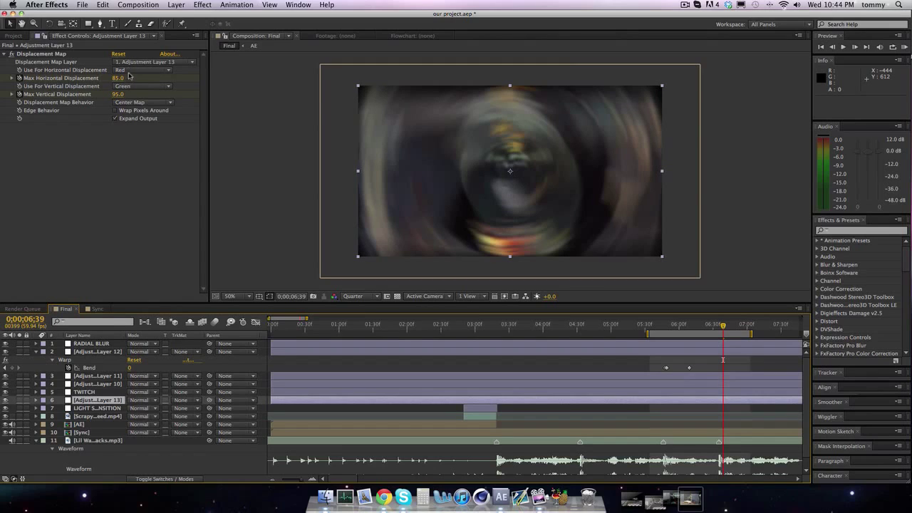
Raise Max Horizontal Displacement to 110, and return both displacement values to 0 at 0;00;06;59
left_click_drag(117, 77, 122, 77)
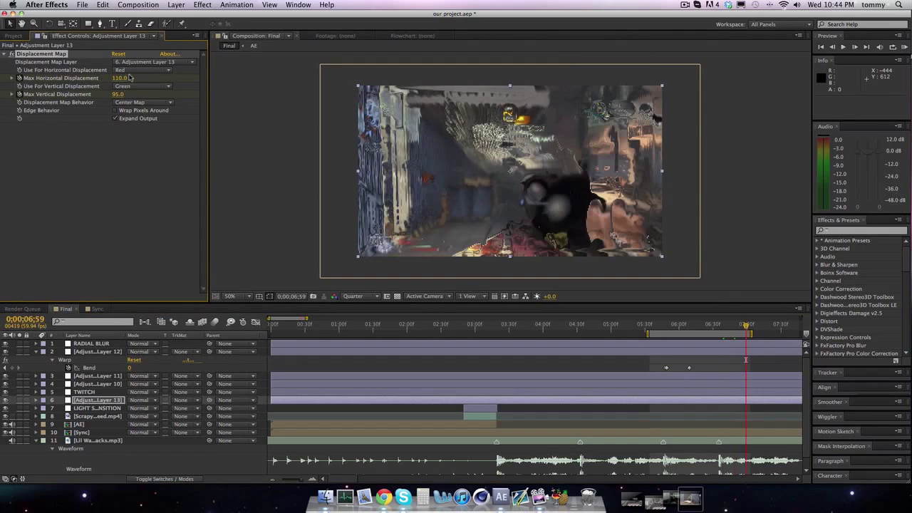
left_click_drag(129, 77, 113, 98)
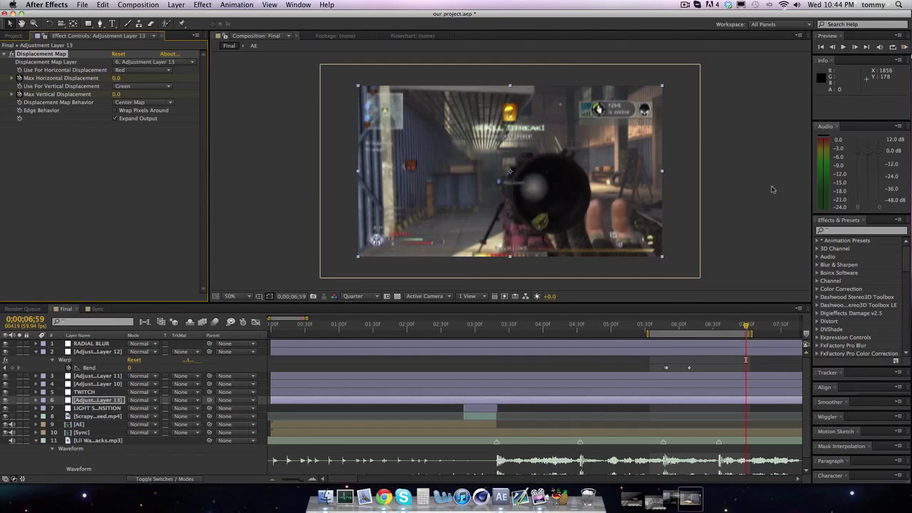
Extend the work area from just before the light sweep transition to 0;00;06;59 and RAM preview all the synced effects
left_click_drag(664, 333, 476, 331)
left_click_drag(569, 334, 746, 334)
left_click(902, 46)
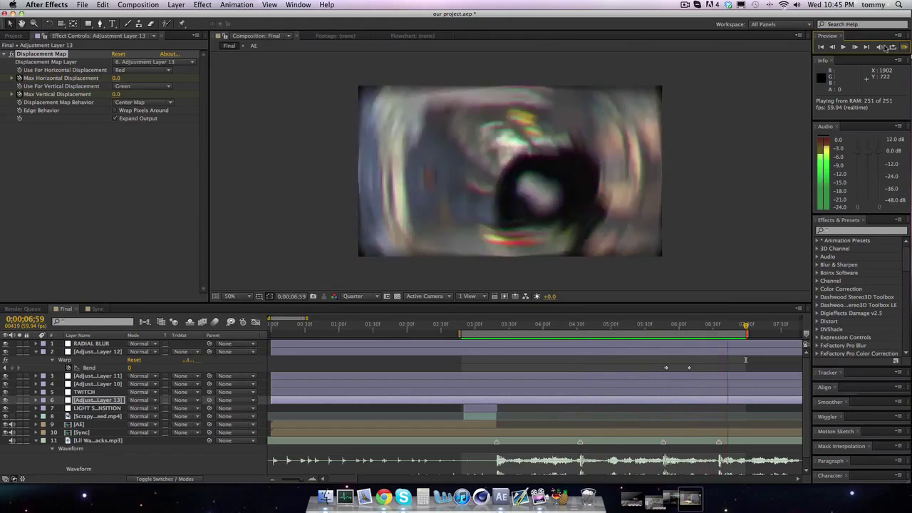
key("space")
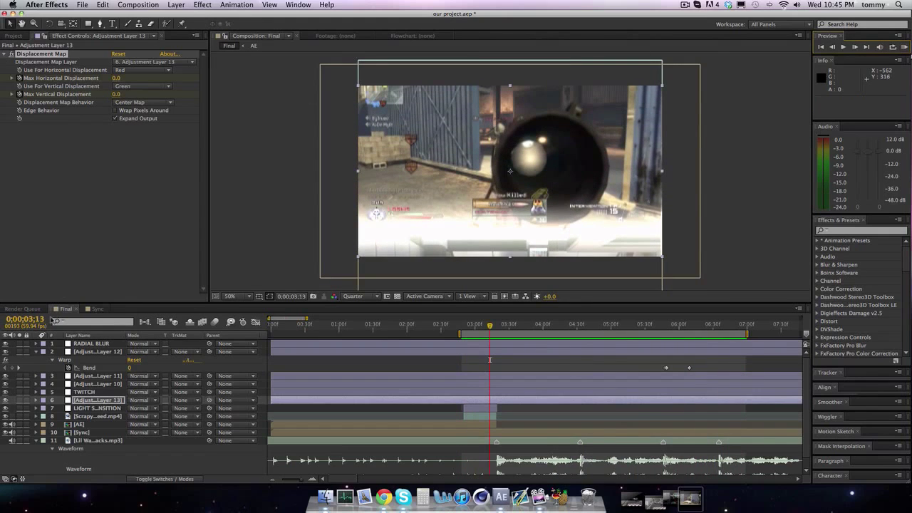
Collapse the Warp layer's properties and create another adjustment layer above all layers
left_click(36, 351)
left_click(177, 5)
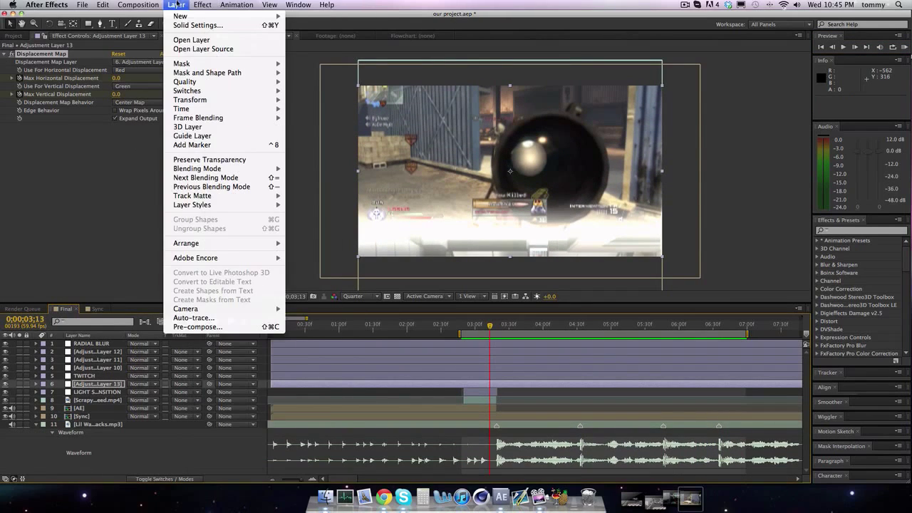
mouse_move(181, 16)
left_click(320, 72)
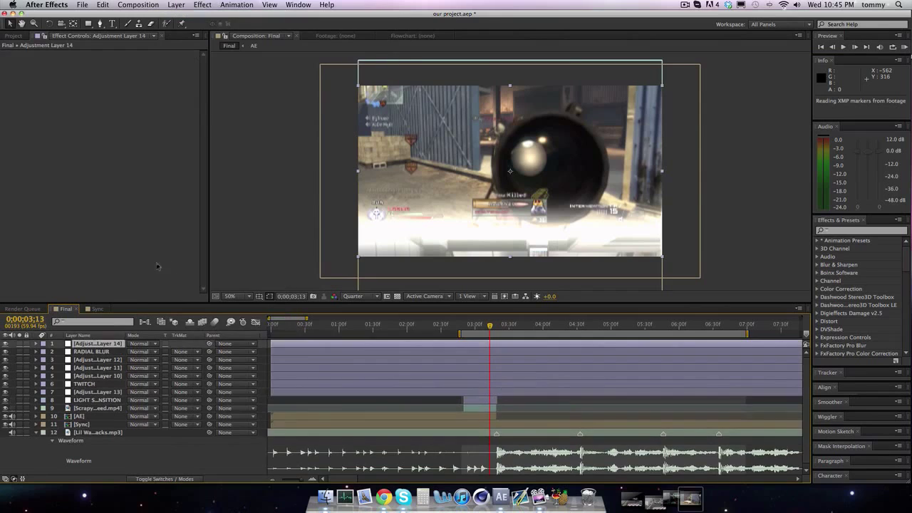
Rename the new adjustment layer to CC and apply the Magic Bullet Looks effect to it
right_click(93, 344)
left_click(121, 473)
type("CC")
key("Return")
left_click(861, 230)
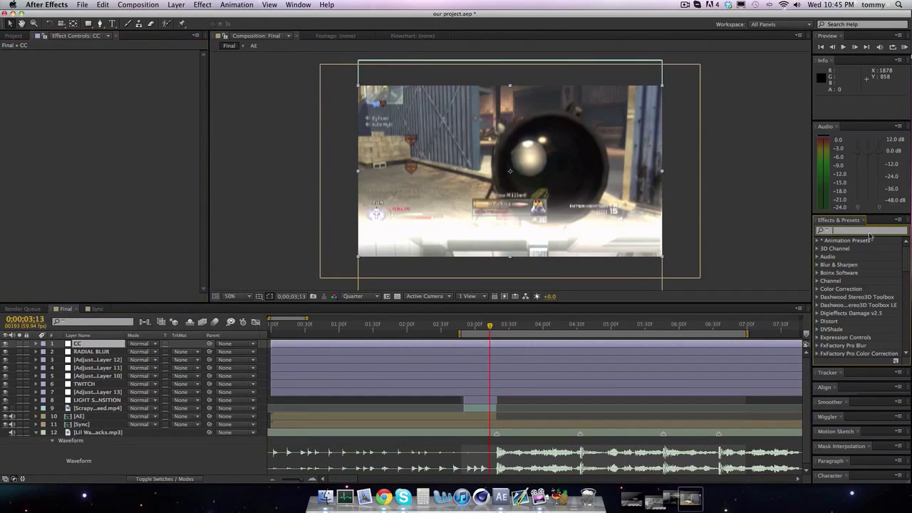
type("looks")
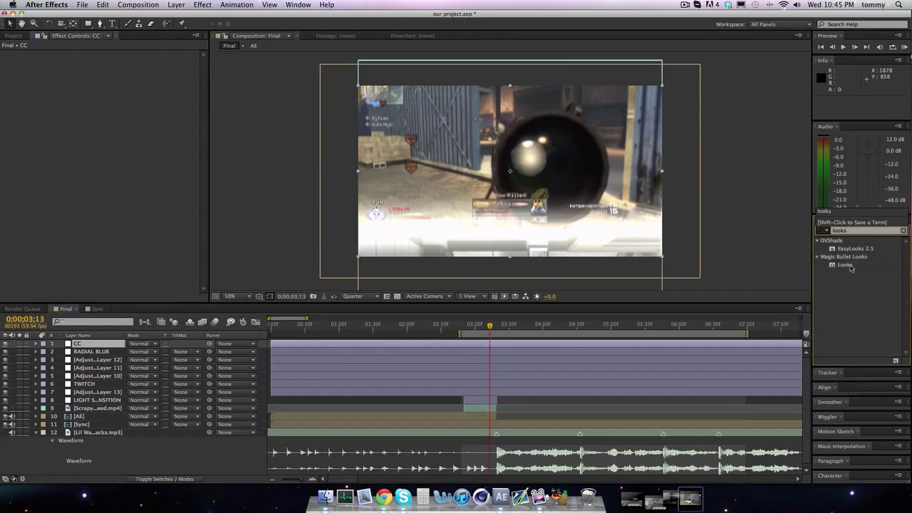
left_click_drag(743, 345, 743, 345)
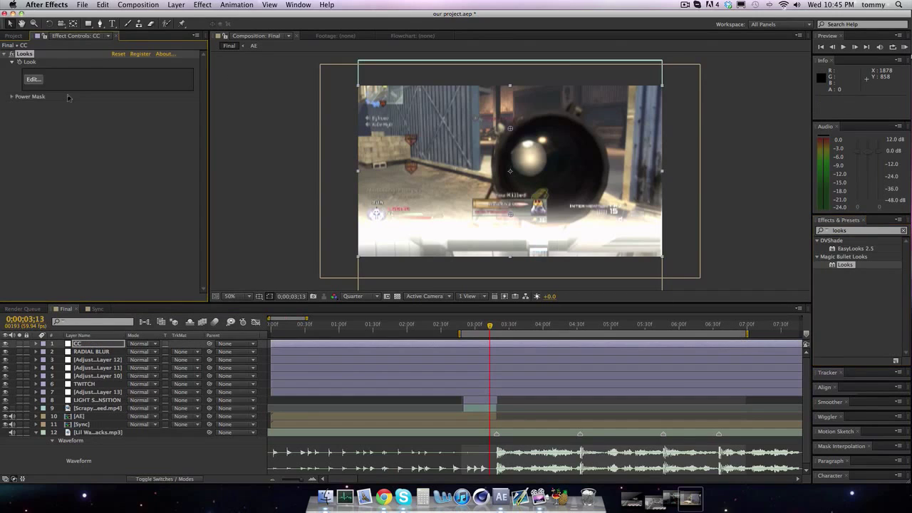
Browse the custom presets in the Looks editor, apply ELL CC Pack v2 [CC 16] to the CC layer, and check the grade at 0;00;04;07
left_click(34, 79)
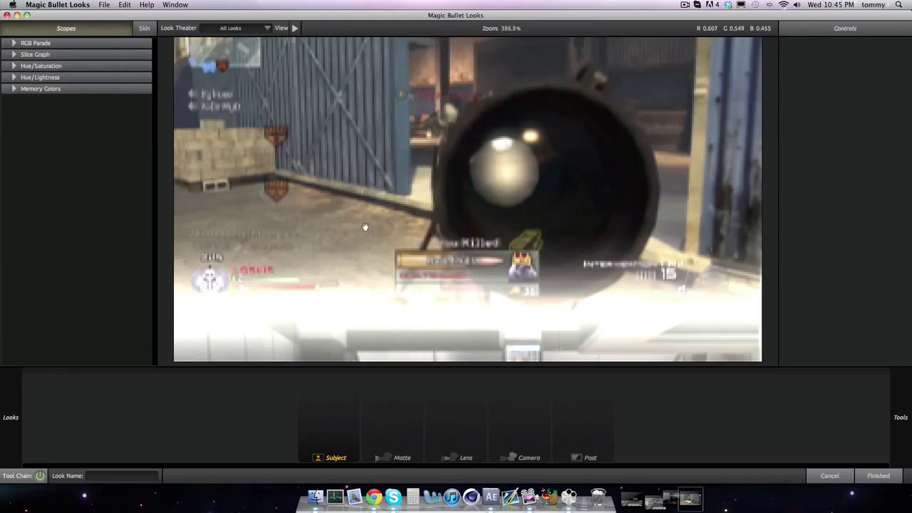
mouse_move(15, 235)
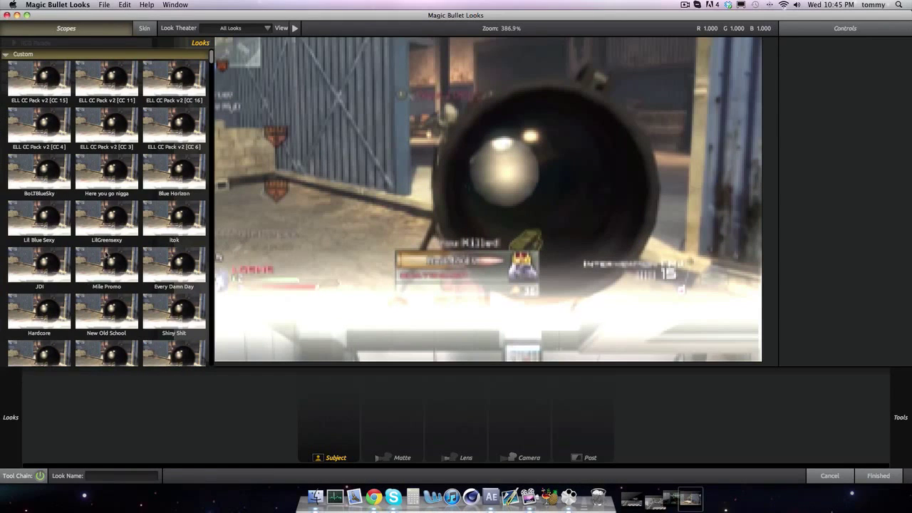
scroll(69, 157, "down", 10)
scroll(69, 158, "down", 15)
scroll(19, 153, "down", 10)
scroll(100, 213, "up", 20)
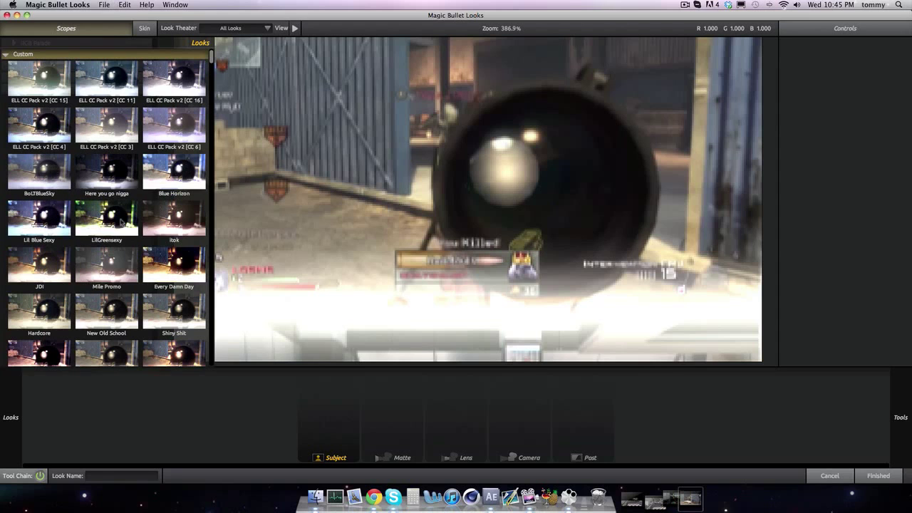
scroll(183, 224, "down", 1)
scroll(184, 224, "down", 10)
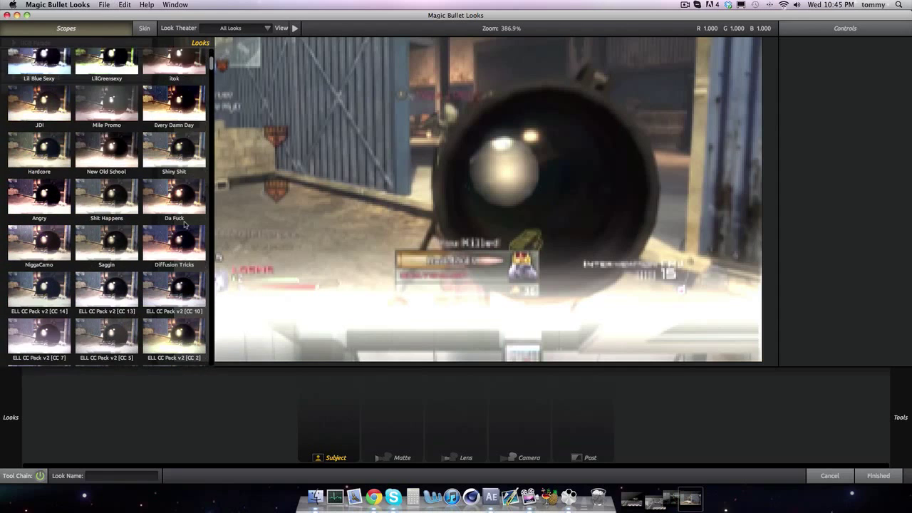
scroll(184, 223, "up", 11)
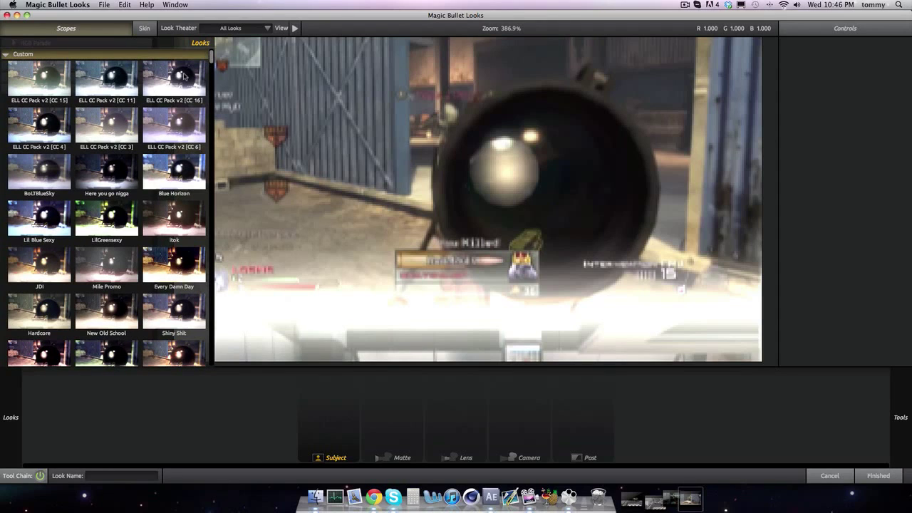
left_click(183, 75)
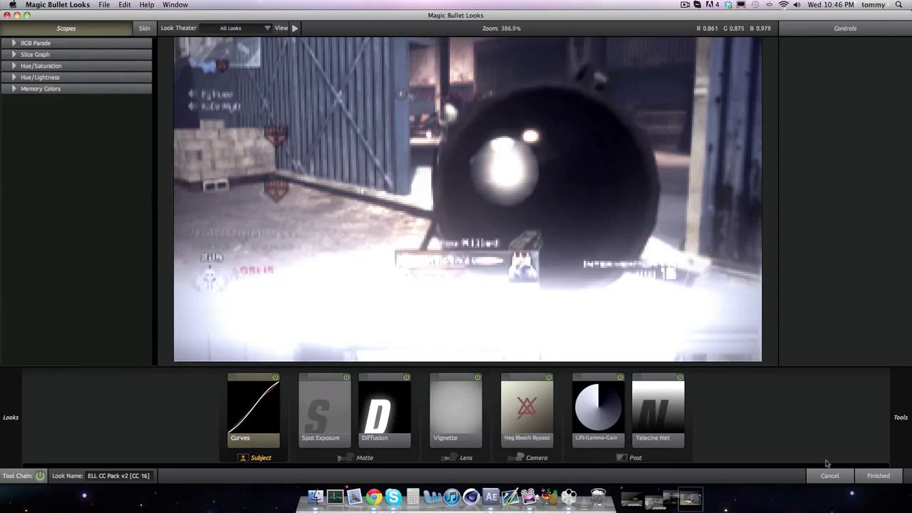
left_click(886, 476)
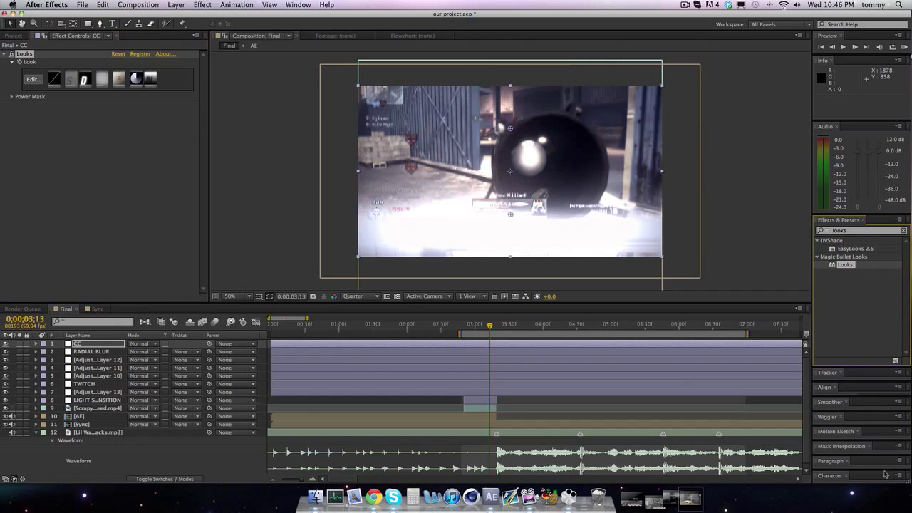
mouse_move(499, 329)
left_mouse_down()
mouse_move(622, 327)
mouse_move(464, 326)
mouse_move(496, 318)
mouse_move(550, 325)
left_mouse_up()
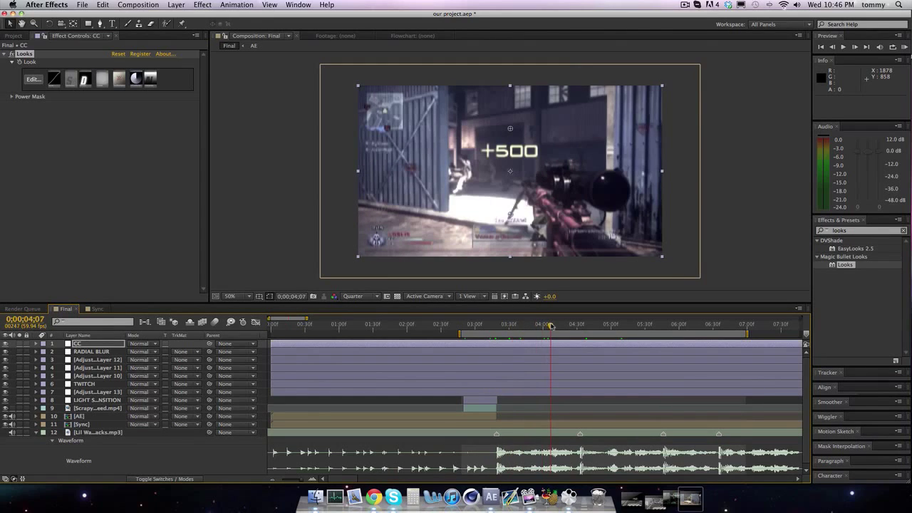
On Adjustment Layer 12, set the Warp Bend to 65 at 0;00;05;49 and move its ending keyframe to 0;00;06;16
left_click(107, 361)
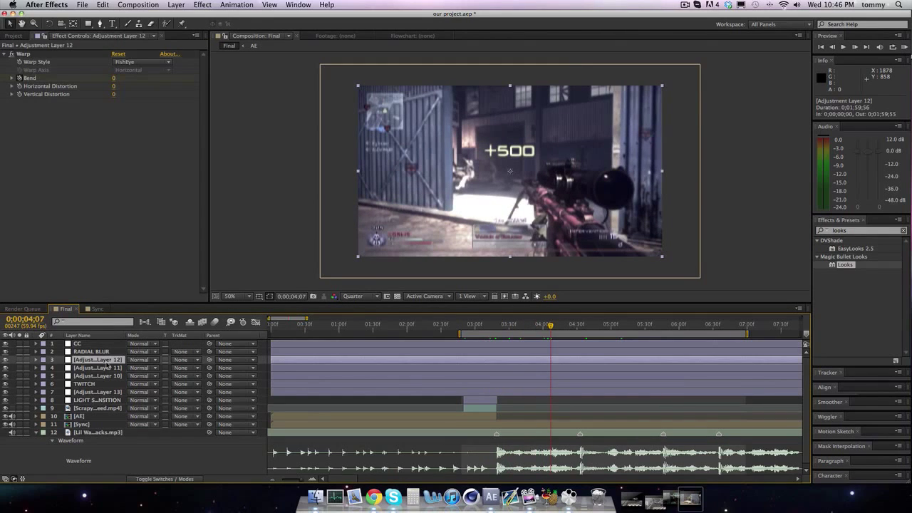
key("u")
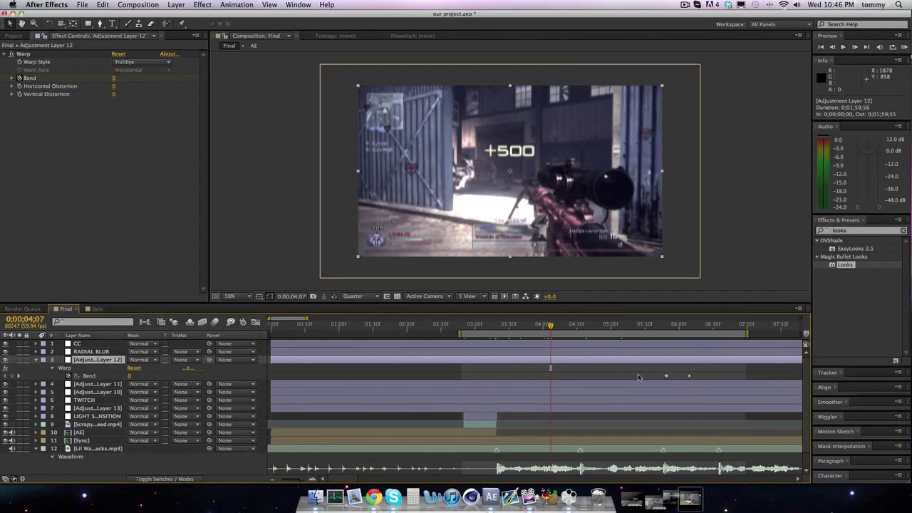
left_click(35, 360)
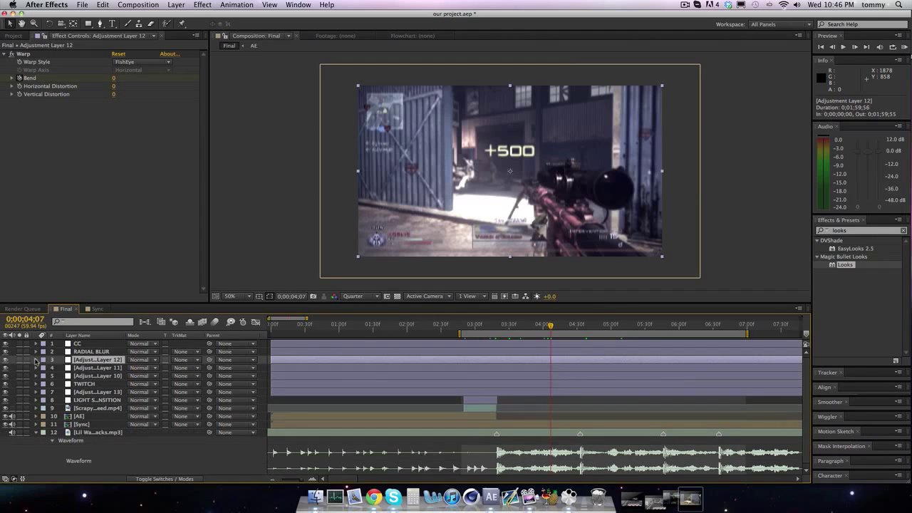
left_click(99, 360)
key("u")
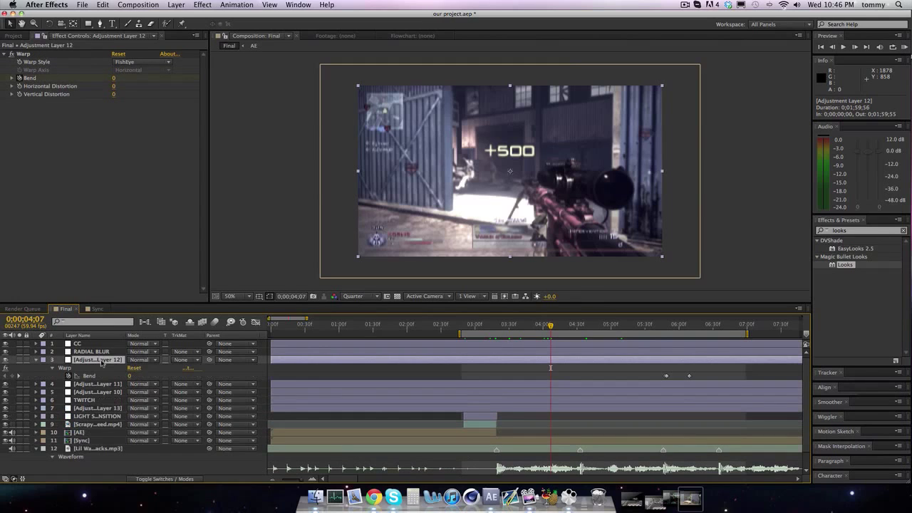
left_click(18, 375)
left_click_drag(132, 376, 142, 378)
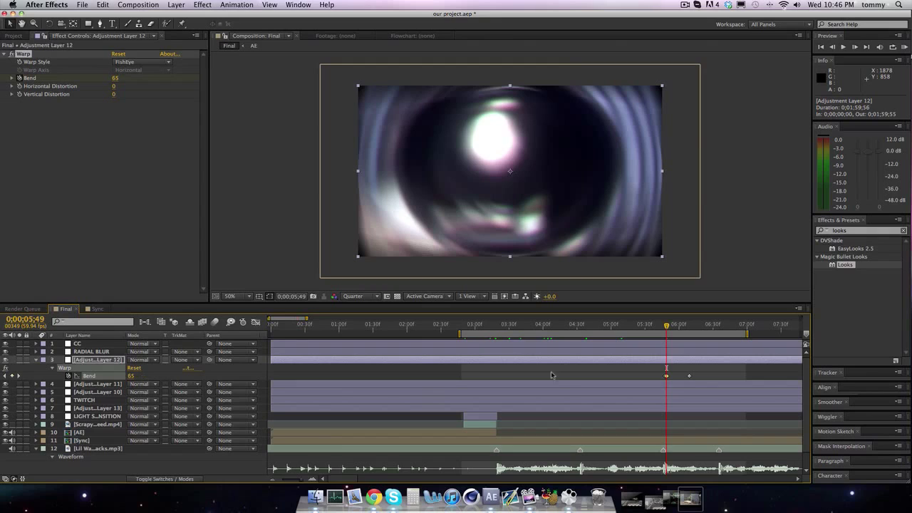
left_click(697, 327)
mouse_move(696, 326)
left_mouse_down()
mouse_move(708, 327)
mouse_move(702, 335)
left_mouse_up()
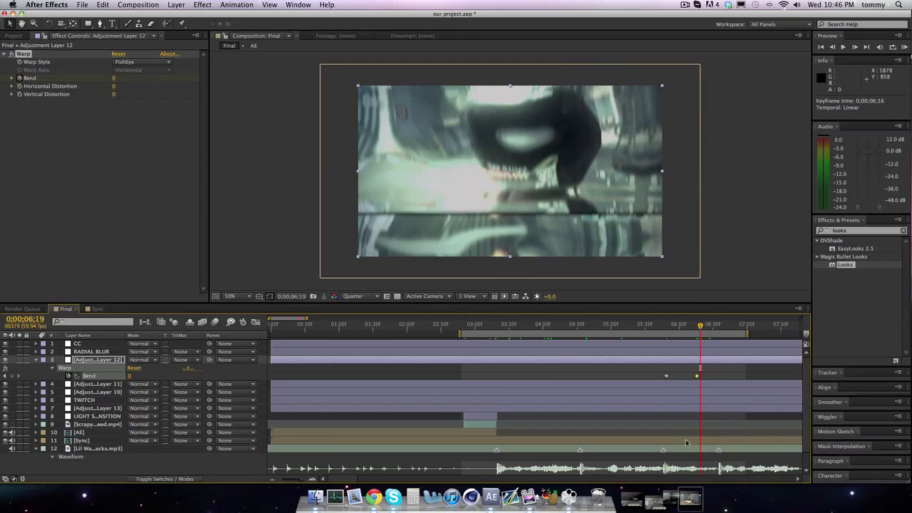
In the Sync composition, apply the Noise effect to Adjustment Layer 4 and keyframe Amount of Noise at 0% at 0;00;06;05
left_click(686, 440)
double_click(686, 441)
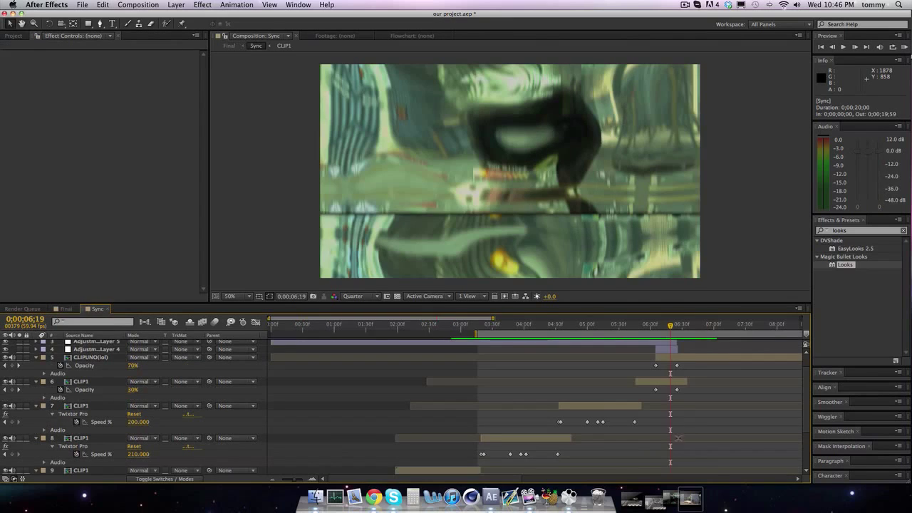
left_click(667, 349)
key("i")
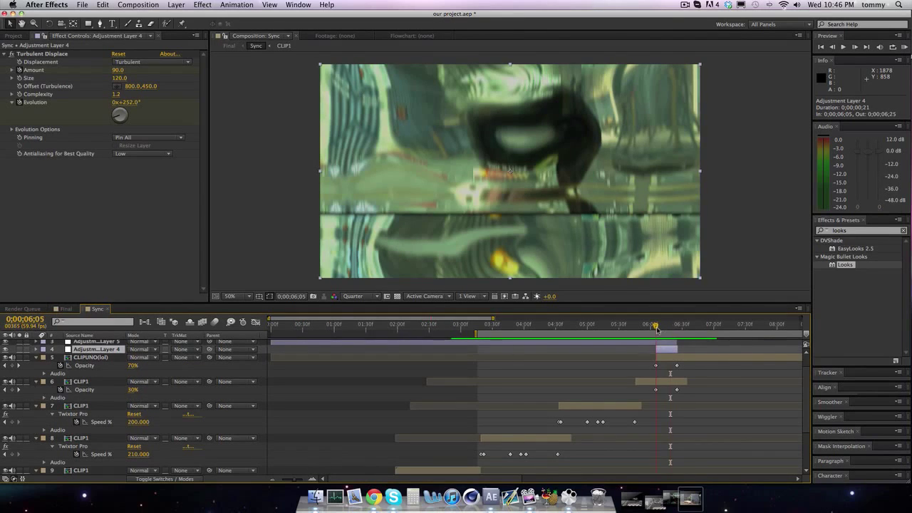
type("noise")
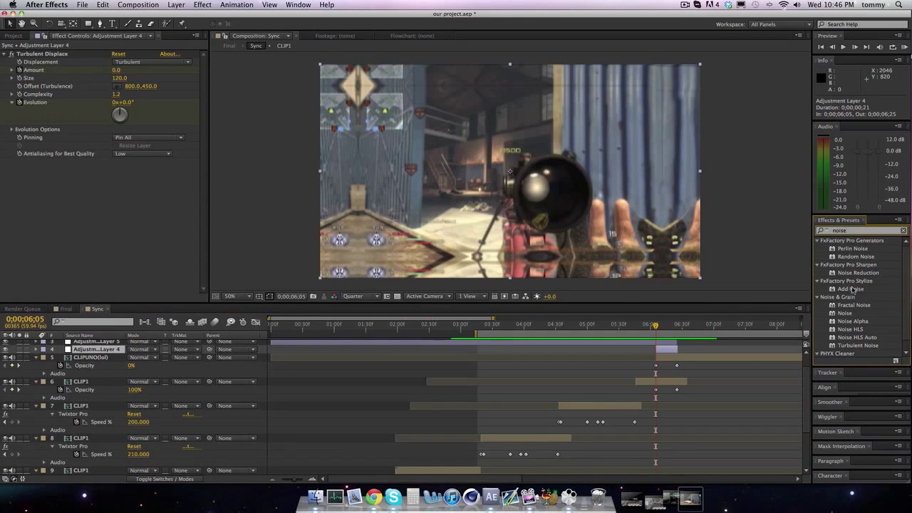
left_click_drag(845, 314, 499, 349)
key("space")
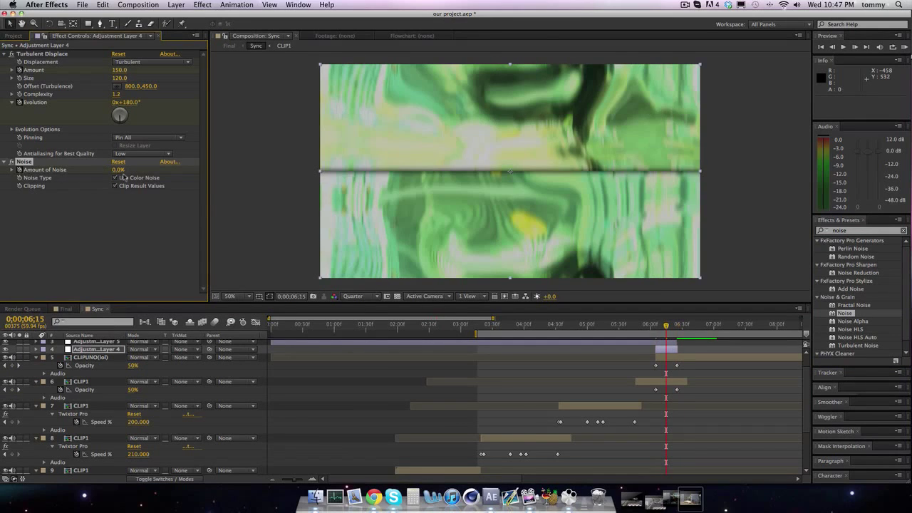
At 0;00;06;15 try an Amount of Noise of 100% and settle on 80%
left_click(119, 170)
type("100")
key("Return")
left_click(121, 169)
type("80")
key("Return")
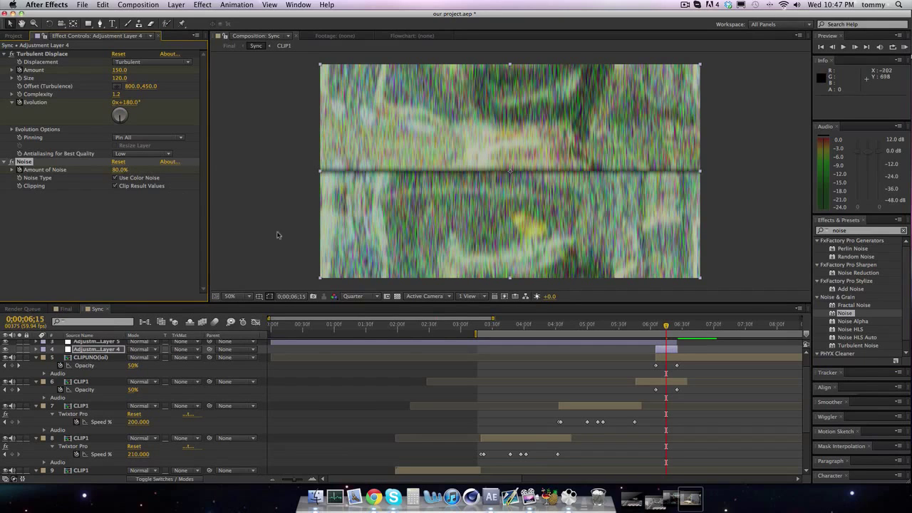
Check the noise frame at Full preview resolution and return the resolution to Quarter
left_click(376, 296)
left_click(360, 320)
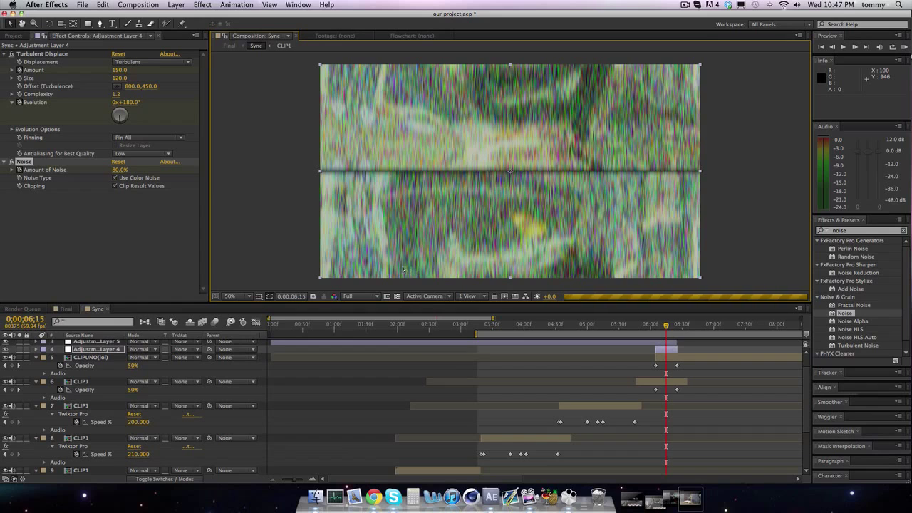
left_click(356, 299)
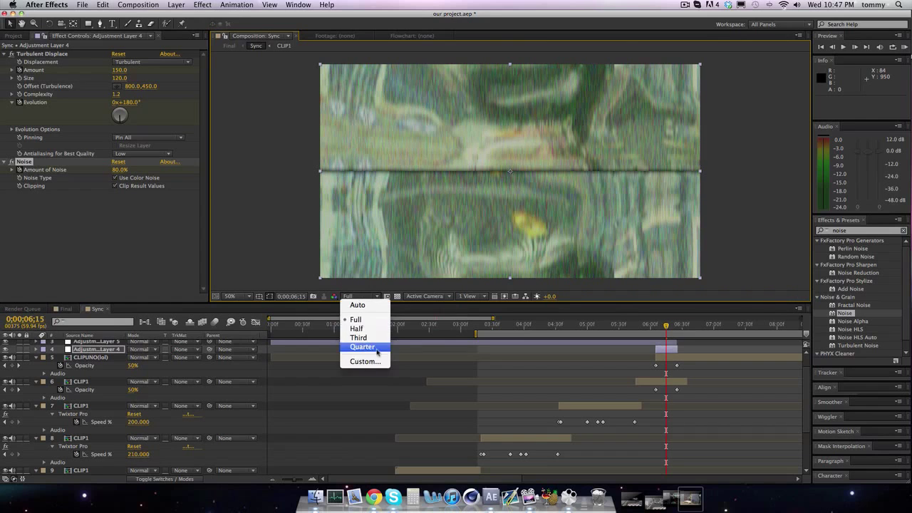
left_click(361, 349)
Set Amount of Noise to 0% at 0;00;06;25, the end of Adjustment Layer 4
key("shift+Page_Down")
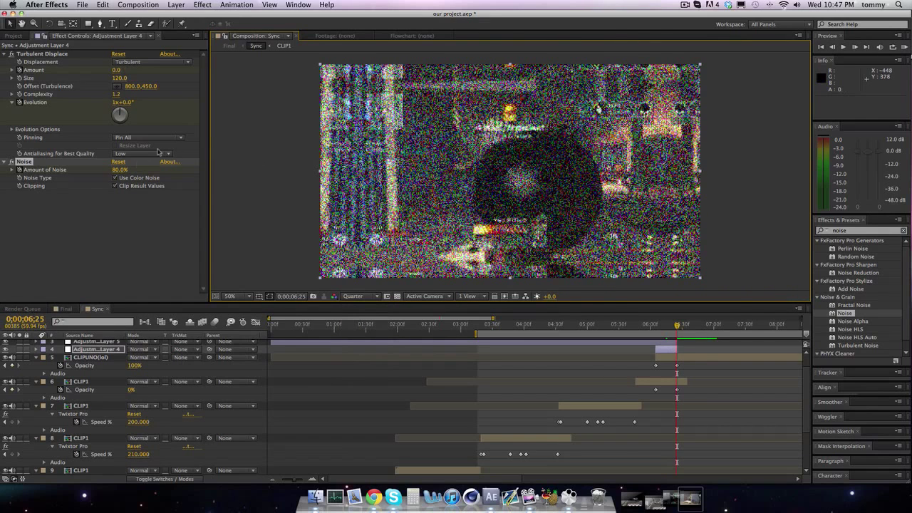
left_click(120, 170)
type("0")
key("Return")
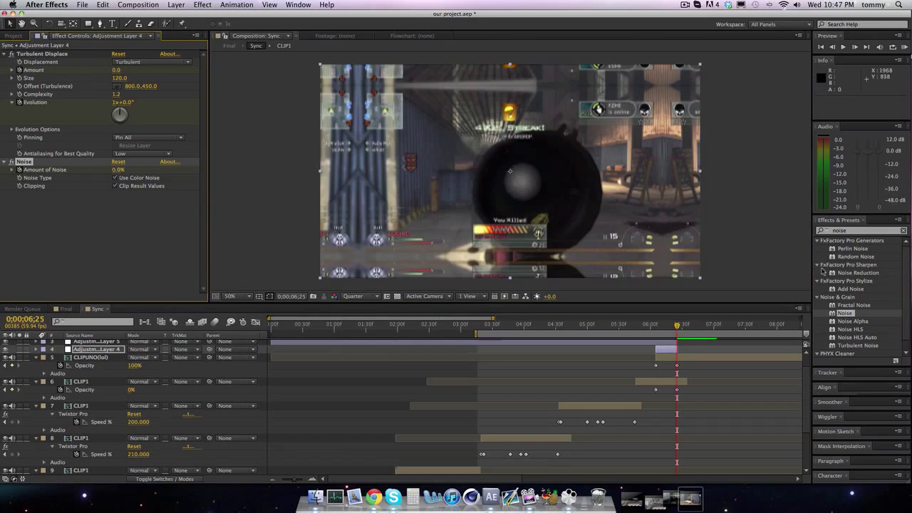
Apply the Wave Warp effect to Adjustment Layer 4 and set its Pinning to All Edges
left_click(847, 231)
type("wave warp")
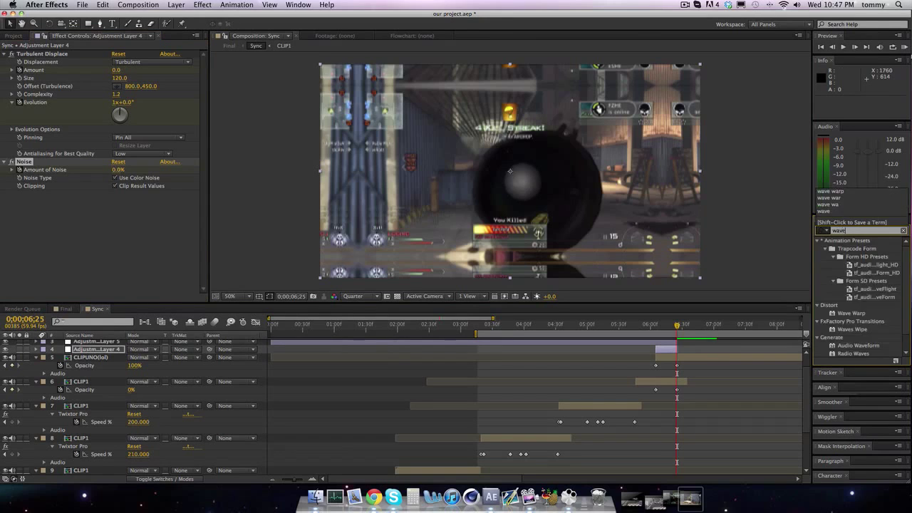
left_click(844, 249)
left_click(852, 249)
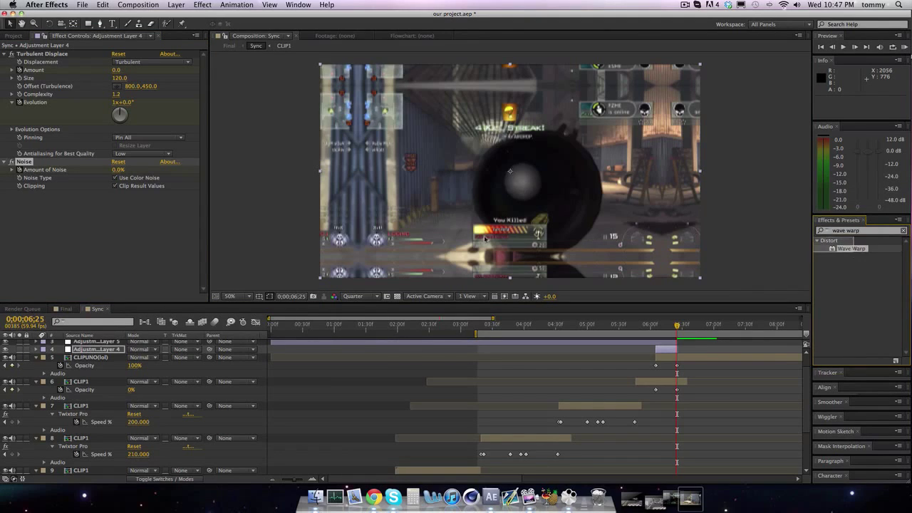
left_click_drag(852, 249, 125, 249)
left_click(110, 342)
left_click(110, 349)
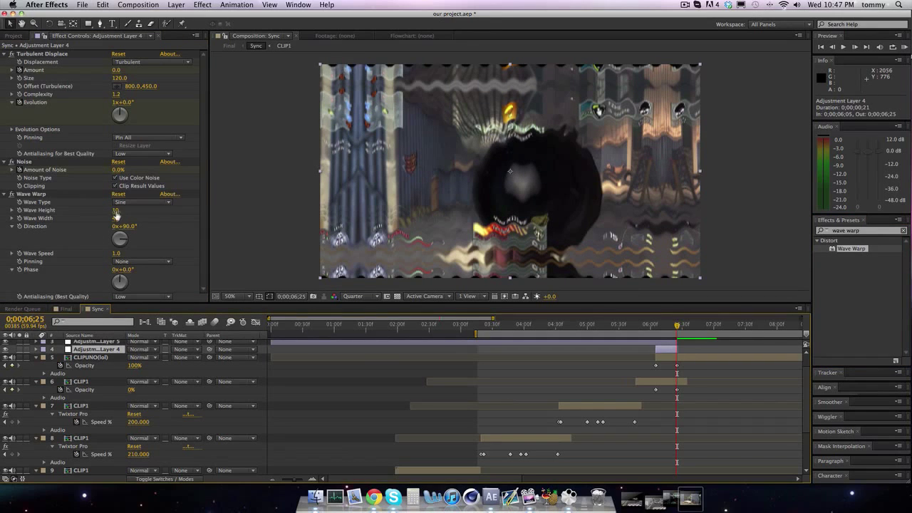
left_click(124, 262)
left_click(123, 280)
Keyframe the Wave Height at 0 at 0;00;06;25 and at 50 at 0;00;06;15
left_click(116, 210)
type("0")
key("Return")
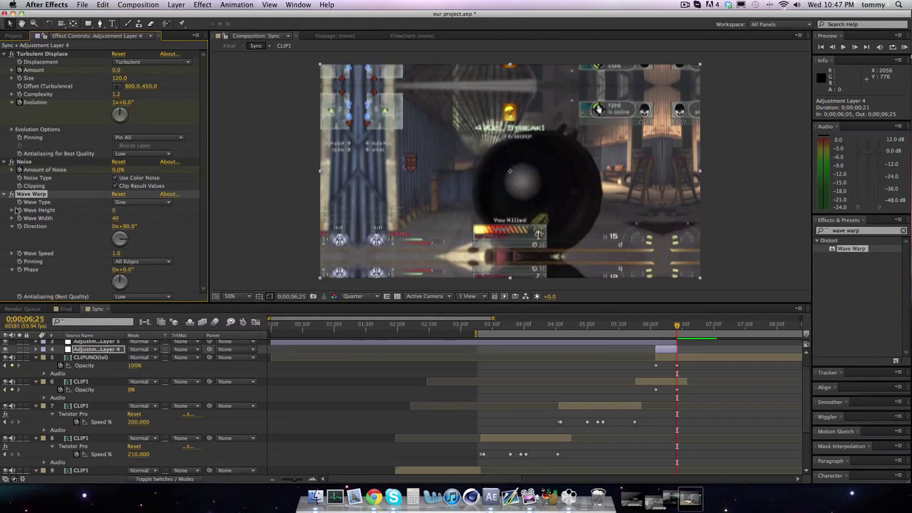
key("j")
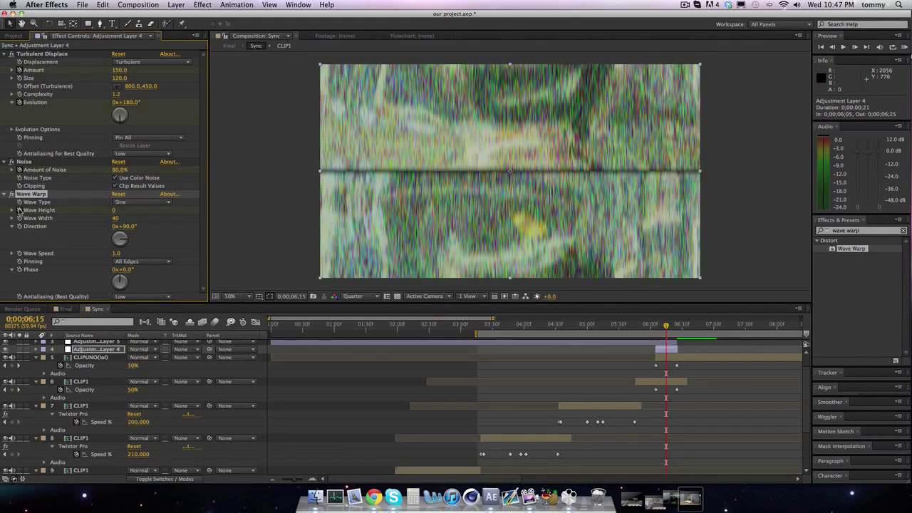
key("shift+Page_Down")
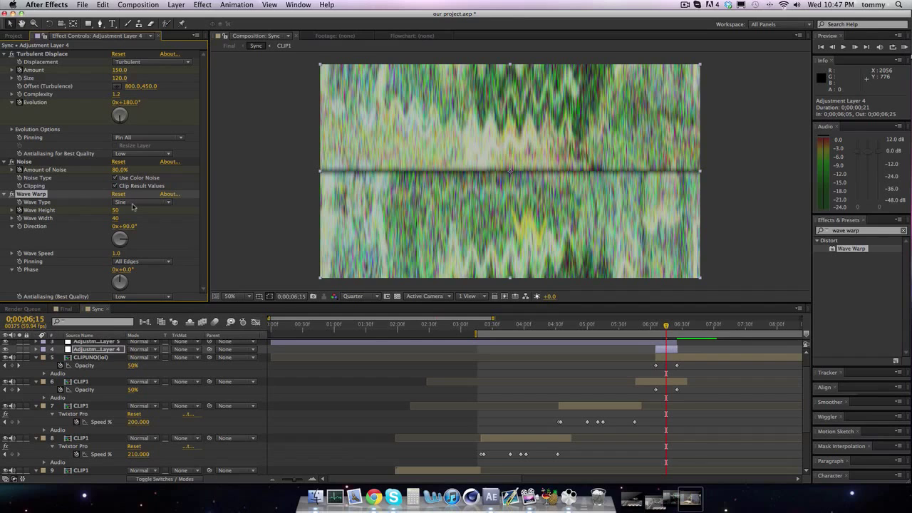
Set the Wave Speed to 2 and the Wave Height to 0 at 0;00;06;05, and check the frame at 0;00;06;15
left_click(117, 255)
type("2")
key("Return")
key("shift+Page_Up")
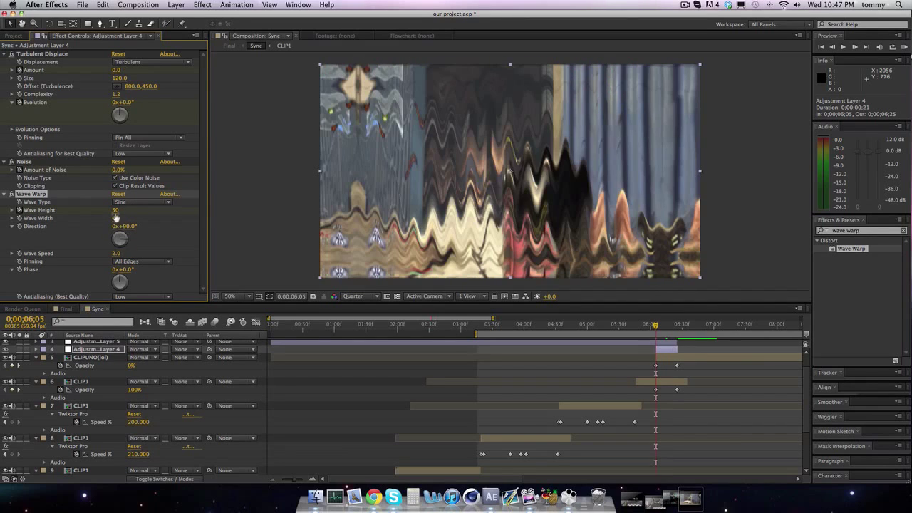
left_click(119, 210)
type("0")
key("Return")
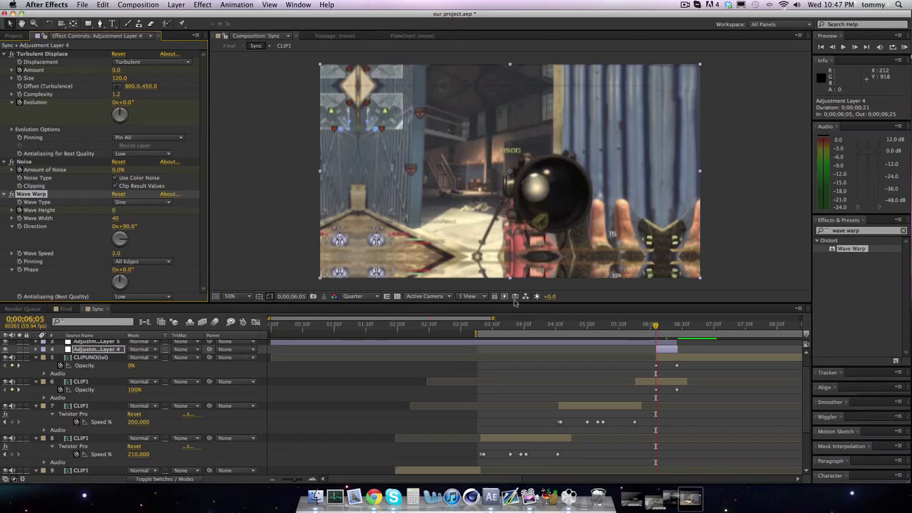
key("shift+Page_Down")
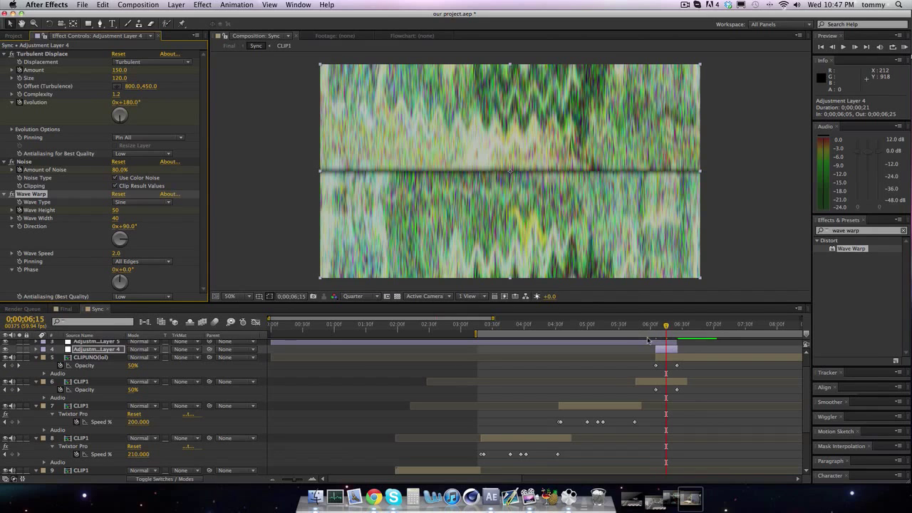
In the Final composition, add a new adjustment layer and place it directly beneath the CC layer
key("shift+Page_Down")
key("shift+Page_Up")
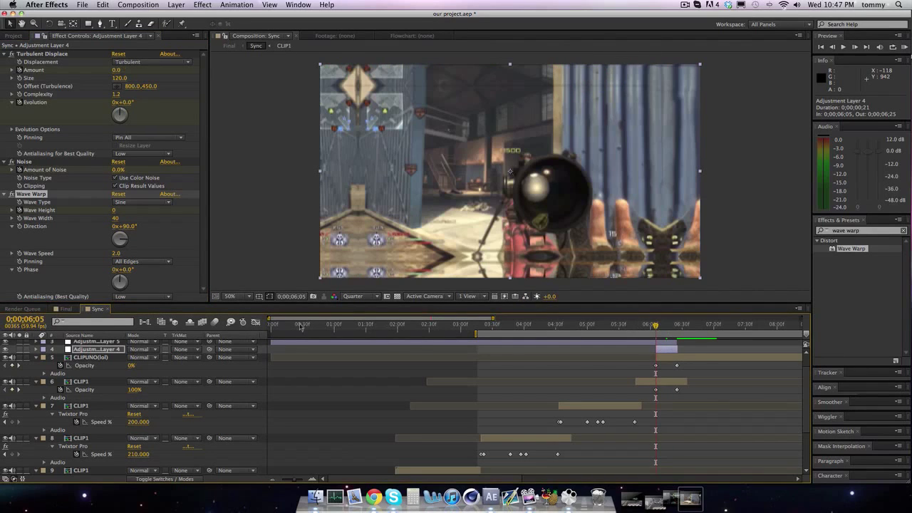
left_click(66, 309)
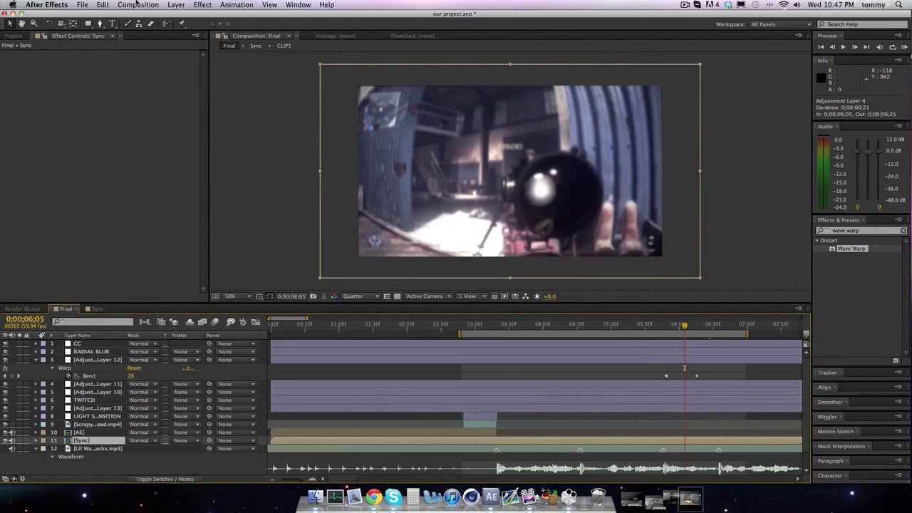
left_click(177, 5)
mouse_move(184, 17)
left_click(323, 72)
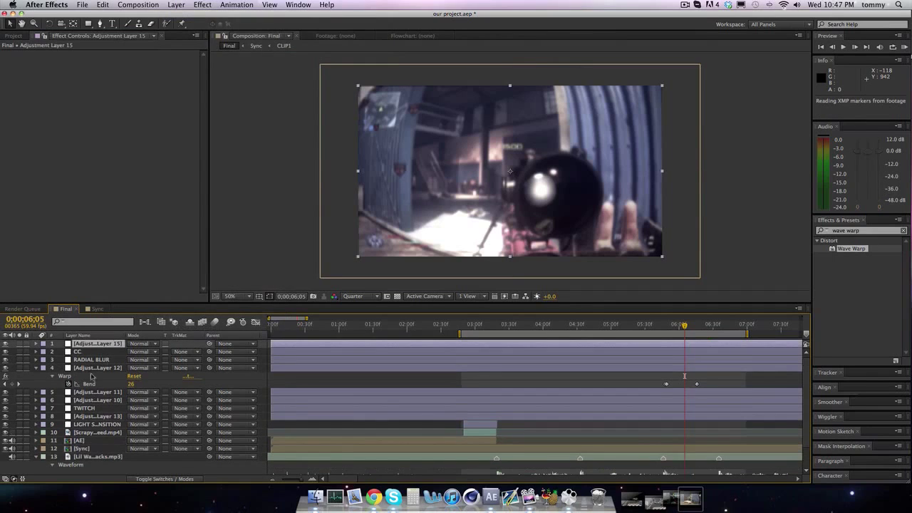
mouse_move(88, 344)
left_mouse_down()
mouse_move(89, 378)
mouse_move(91, 356)
left_mouse_up()
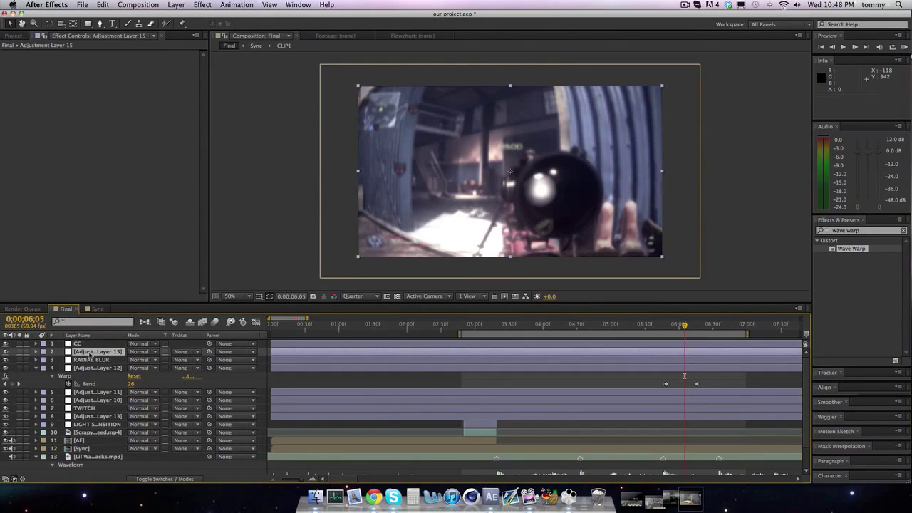
Apply the CC Light Burst 2.5 effect to Adjustment Layer 15 and go to 0;00;03;19
left_click(875, 234)
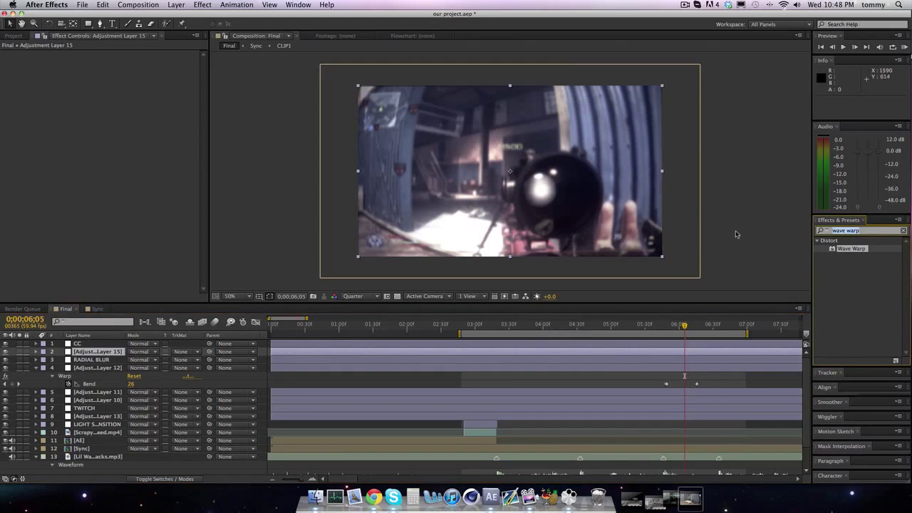
type("light")
left_click(831, 197)
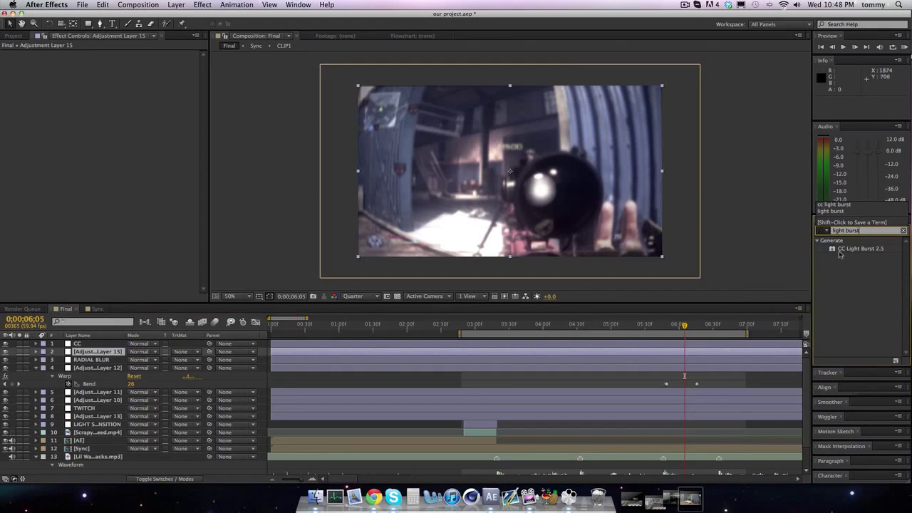
left_click_drag(849, 249, 497, 327)
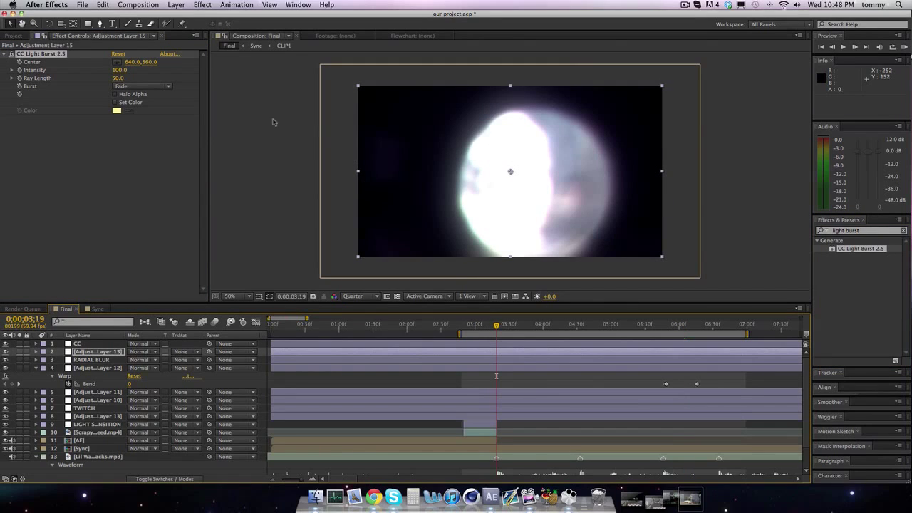
Set the Light Burst Intensity to 150 and the Ray Length to 0
left_click(120, 70)
type("150")
key("Return")
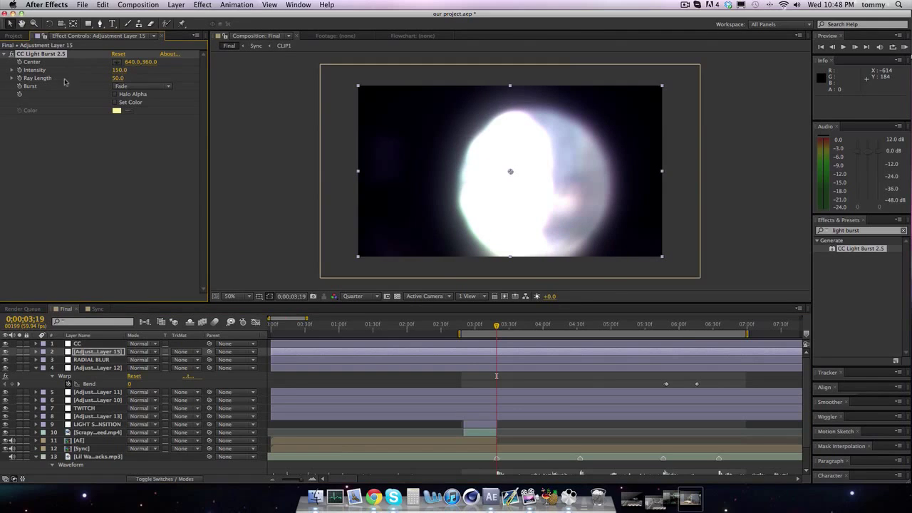
left_click(117, 78)
type("0")
key("Return")
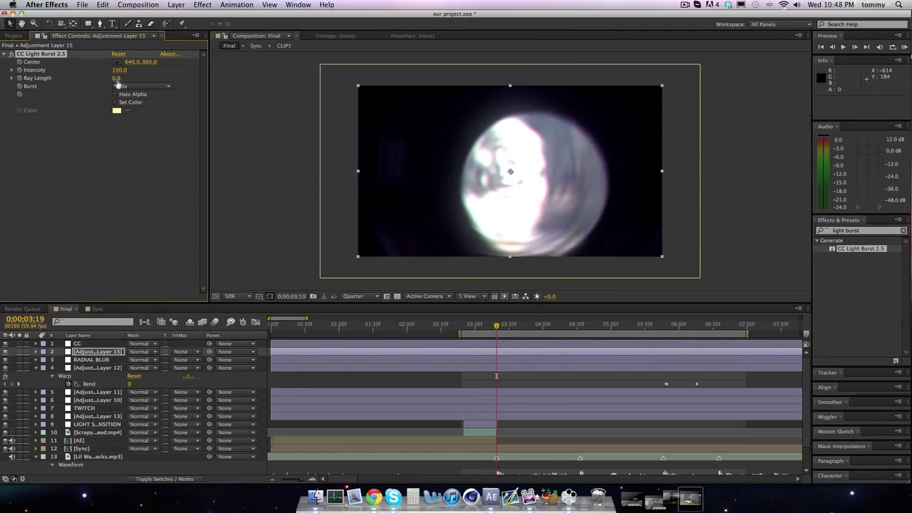
Keyframe the Ray Length at 0 at 0;00;03;22, at 40 at 0;00;03;23 and at 0 at 0;00;03;43
key("Page_Down")
key("Page_Down")
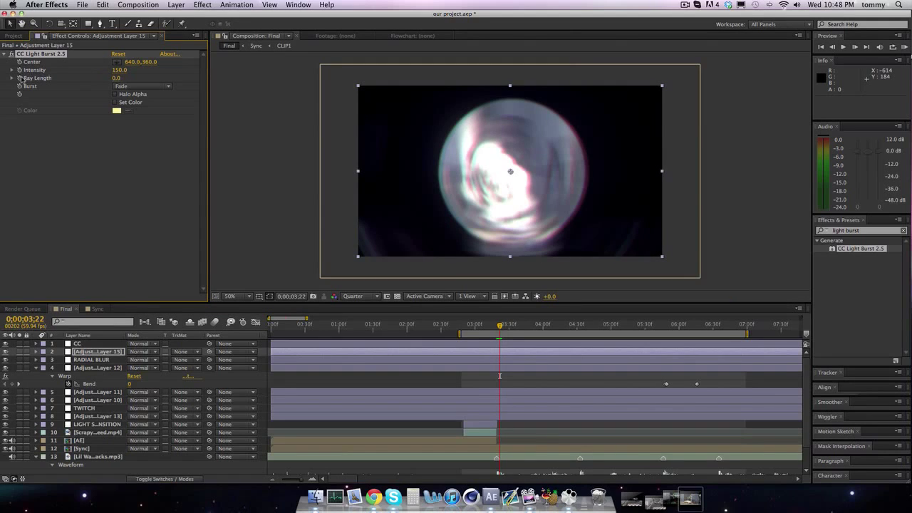
key("Page_Down")
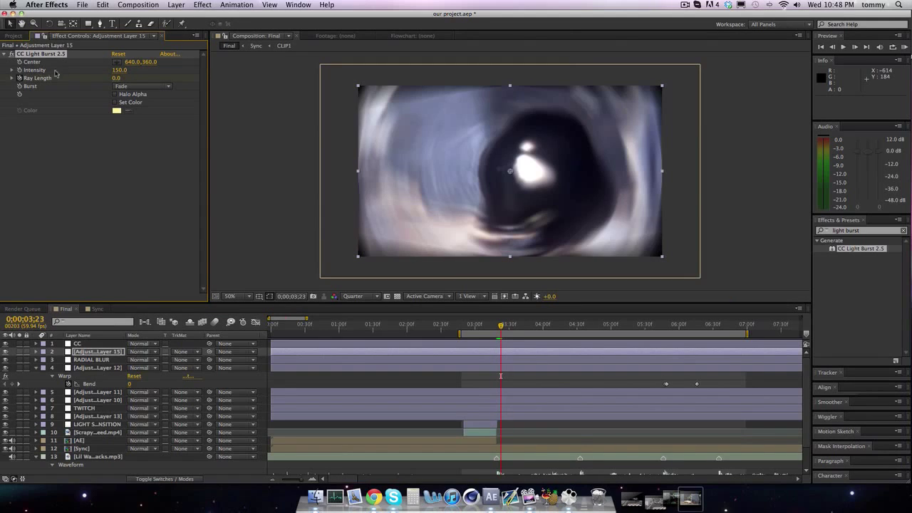
left_click(120, 78)
type("40")
key("Return")
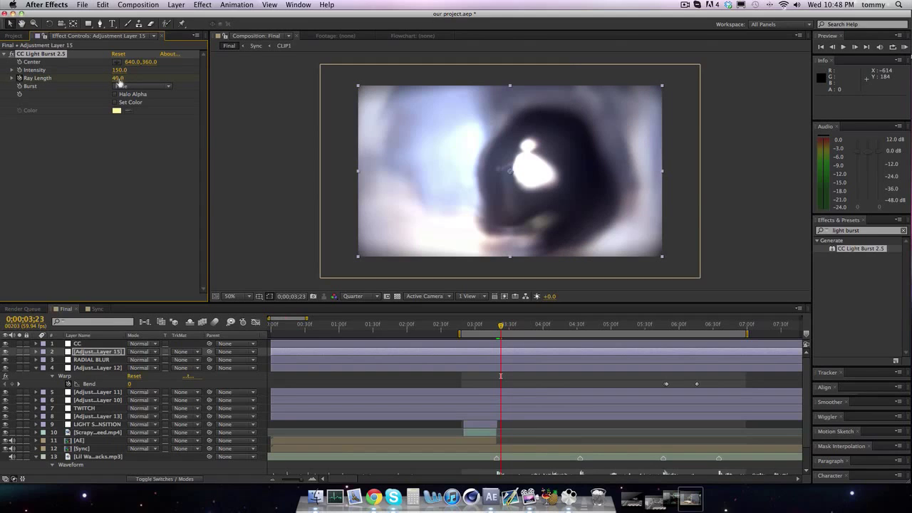
key("shift+Page_Down")
key("shift+Page_Down")
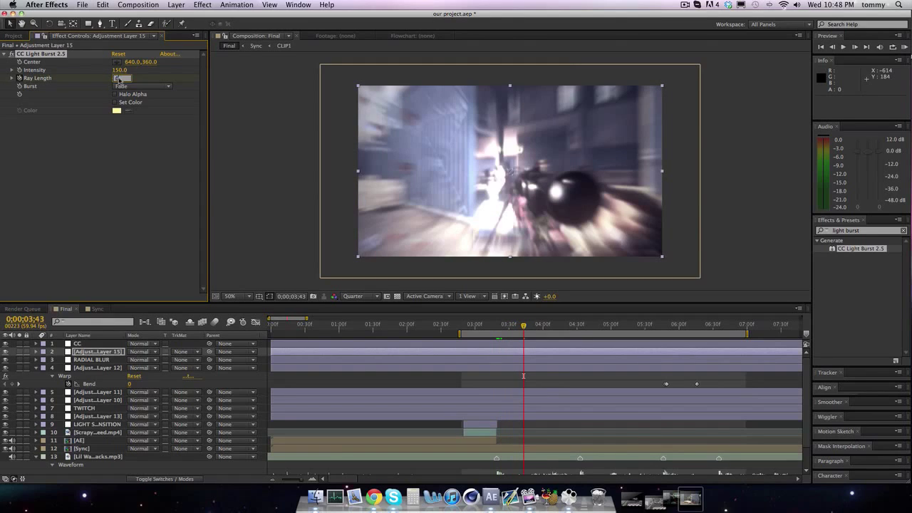
Reveal the keyframes of Adjustment Layer 15 and add a Ray Length keyframe of 0 at 0;00;04;35
key("shift+Page_Down")
key("shift+Page_Down")
key("shift+Page_Down")
key("shift+Page_Down")
key("shift+Page_Down")
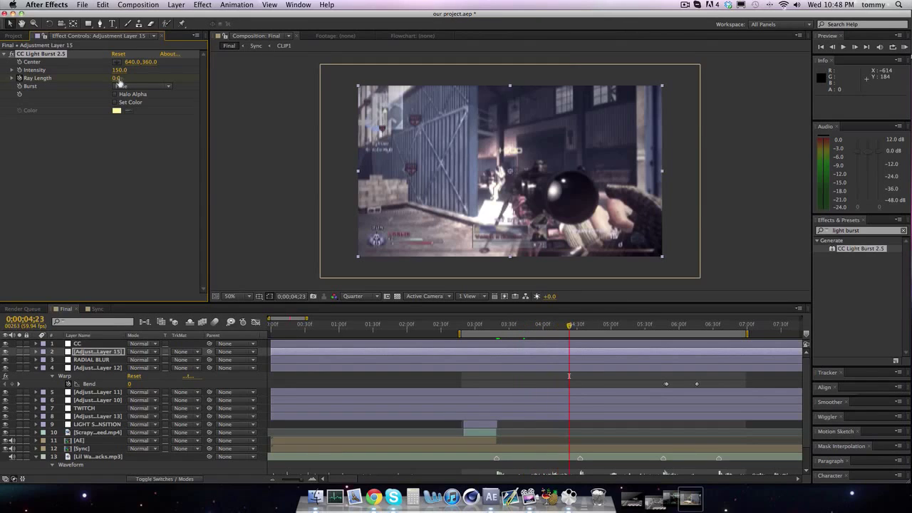
key("Page_Down")
key("Page_Down")
key("Page_Down")
key("Page_Up")
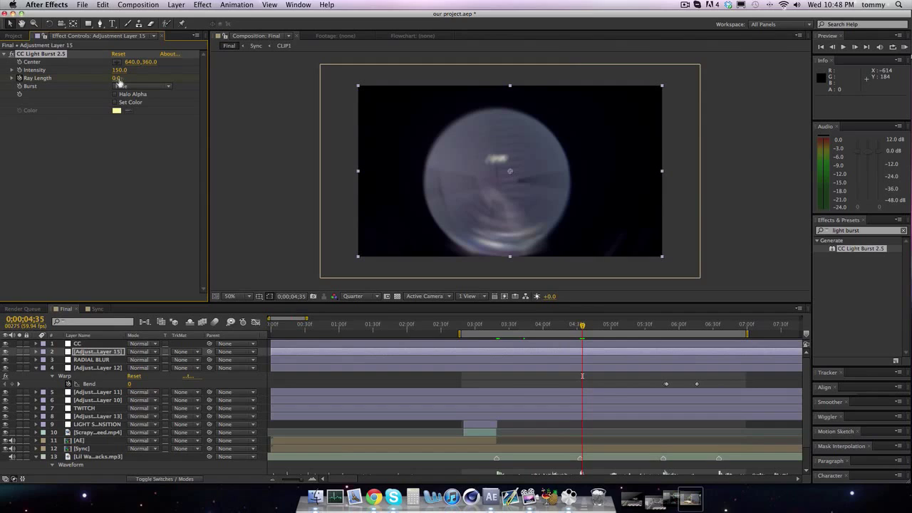
key("u")
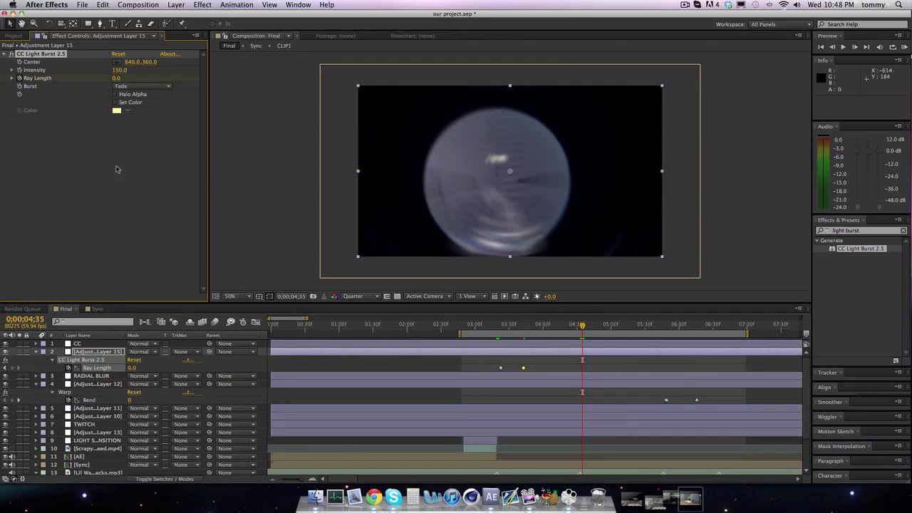
left_click(13, 367)
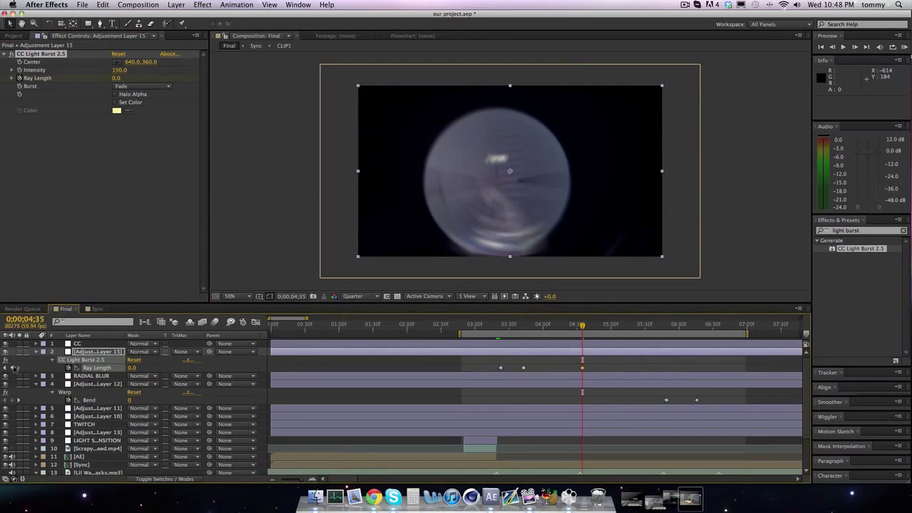
Keyframe the Ray Length at 40 at 0;00;04;36 and at 0 at 0;00;04;56
key("Page_Down")
left_click(118, 77)
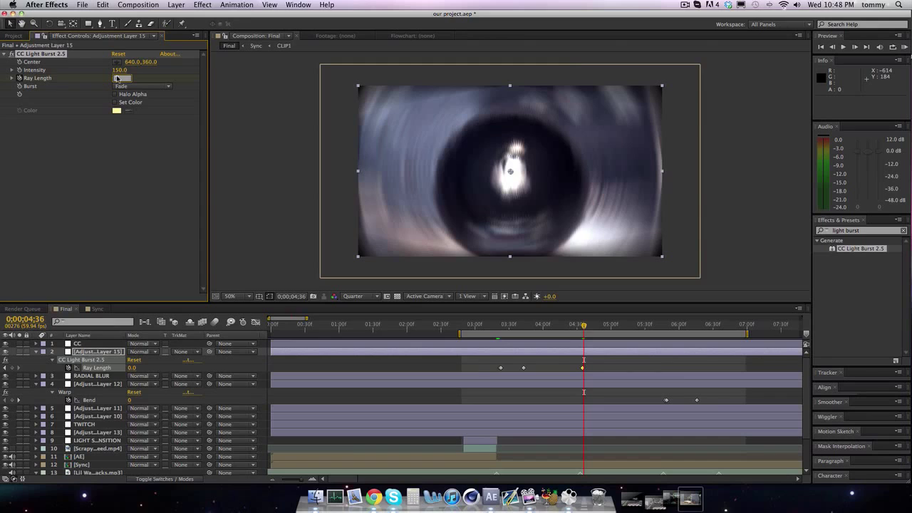
type("40")
key("Return")
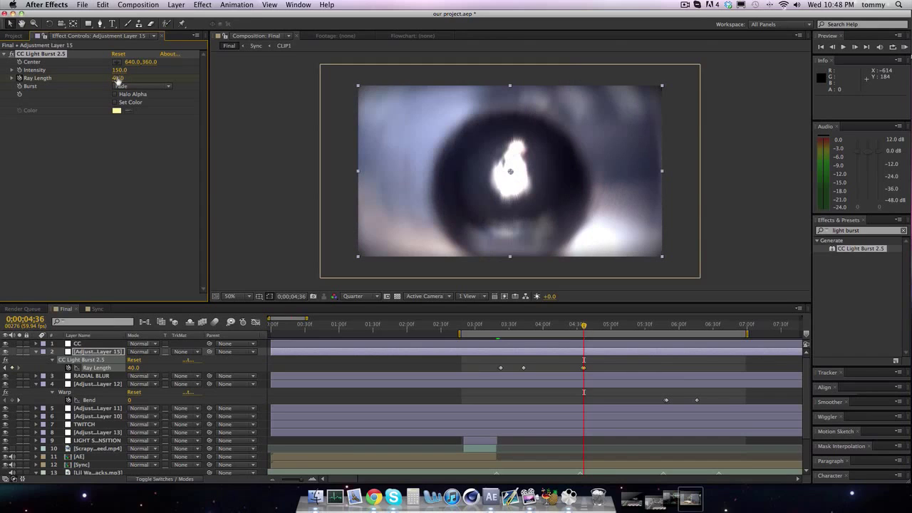
key("shift+Page_Down")
key("shift+Page_Down")
left_click(117, 78)
type("0")
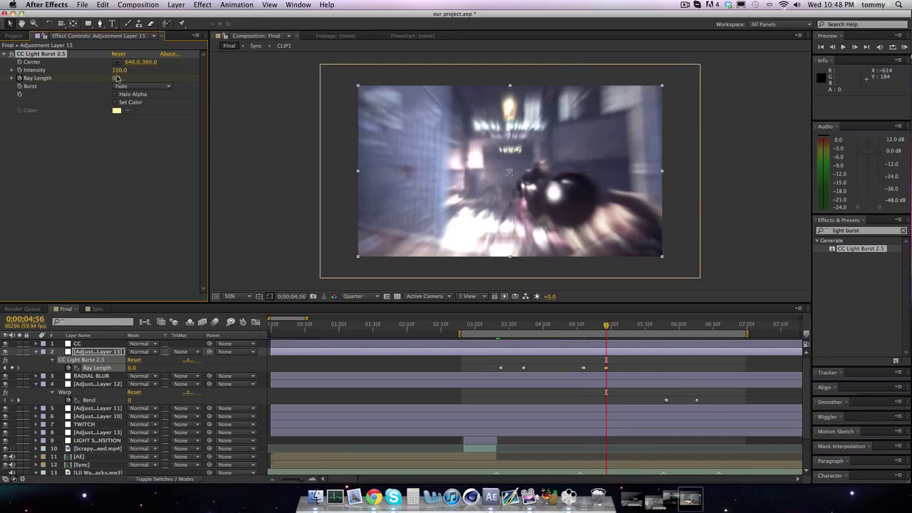
key("Return")
Keyframe the Ray Length at 0 at 0;00;05;48 and at 40 at 0;00;05;49
left_click(659, 325)
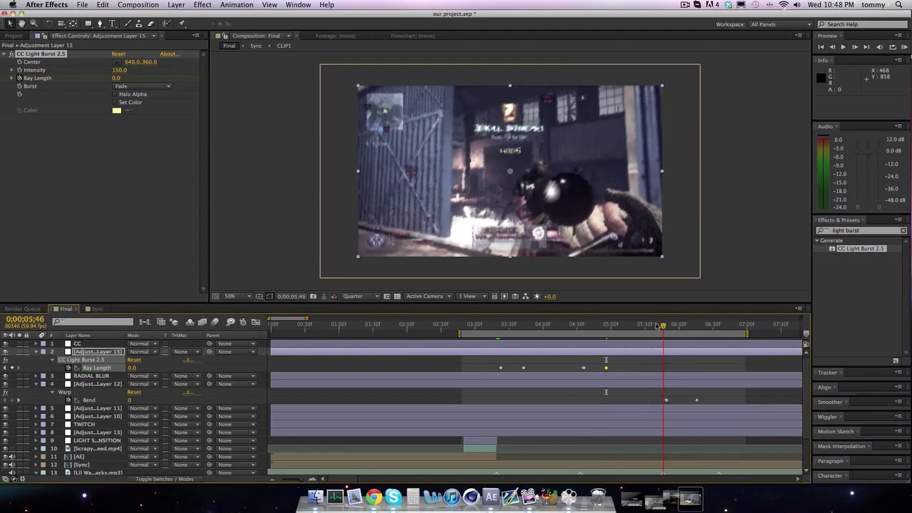
key("Page_Up")
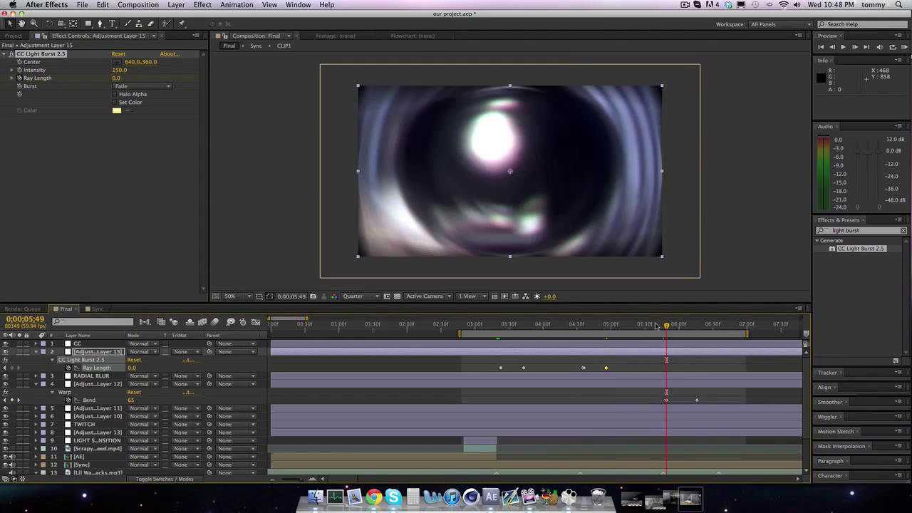
key("Page_Down")
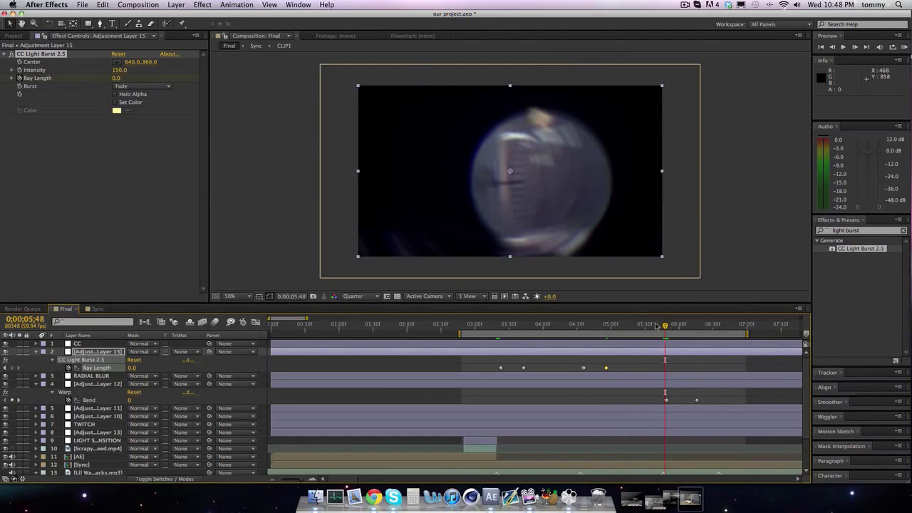
left_click(105, 352)
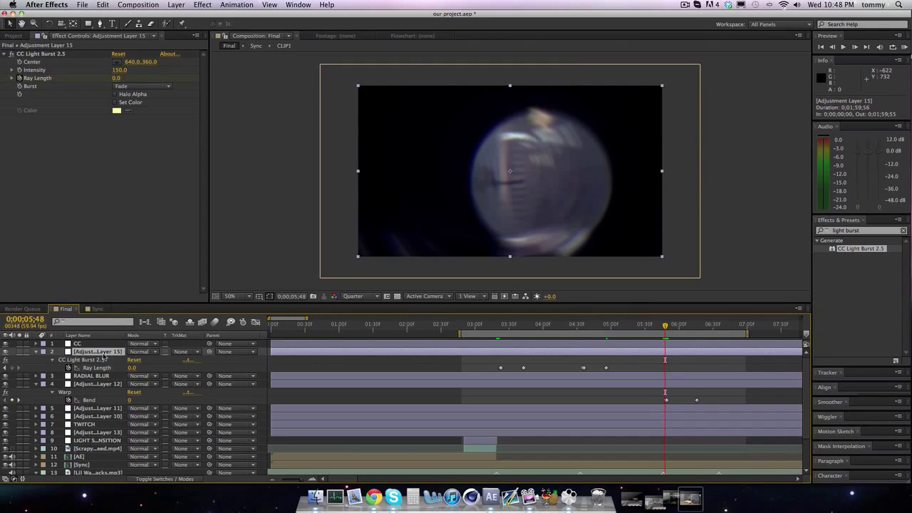
left_click(8, 368)
key("Page_Down")
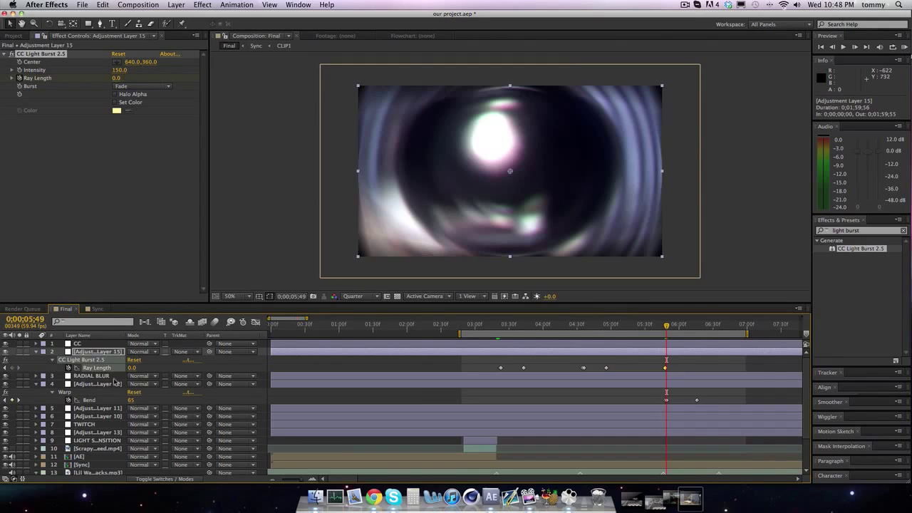
left_click(132, 368)
type("40")
key("Return")
Set the Ray Length to 0 at 0;00;06;09, 20 frames after the third burst's peak
key("shift+Page_Down")
key("space")
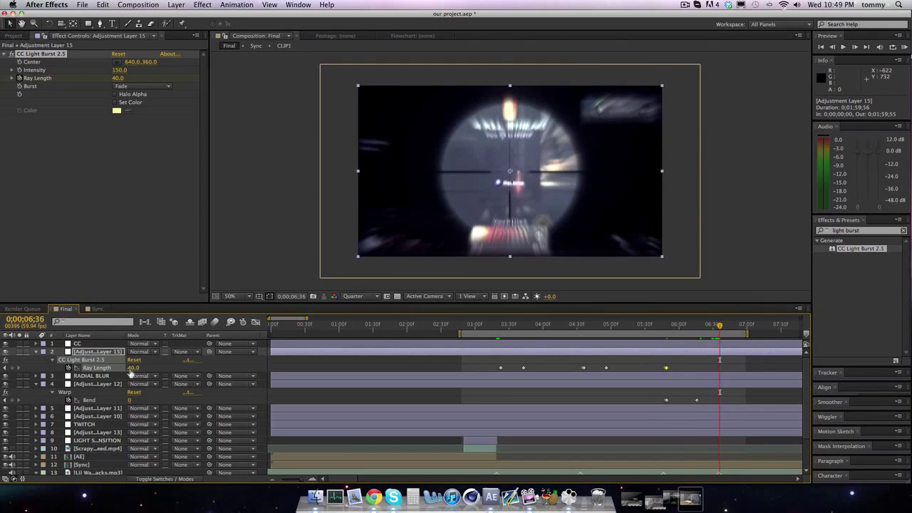
key("Page_Up")
key("Page_Up")
key("Page_Up")
key("Page_Up")
key("Page_Up")
key("Page_Up")
key("Page_Up")
key("Page_Up")
key("Page_Up")
key("Page_Up")
key("Page_Up")
key("Page_Up")
key("Page_Up")
key("Page_Up")
key("Page_Up")
key("Page_Up")
key("Page_Up")
key("Page_Up")
key("Page_Up")
key("Page_Up")
key("Page_Up")
key("Page_Up")
key("Page_Up")
key("Page_Up")
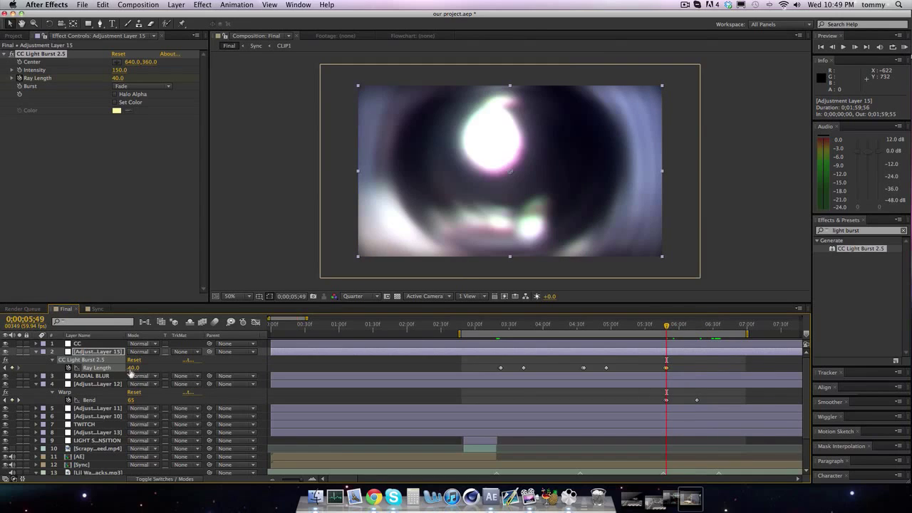
key("Page_Down")
key("Page_Down")
key("Page_Down")
key("Page_Down")
key("Page_Down")
key("Page_Down")
key("Page_Down")
key("Page_Down")
key("Page_Down")
key("Page_Down")
key("Page_Down")
key("Page_Down")
key("Page_Down")
key("Page_Down")
key("Page_Down")
key("Page_Down")
key("Page_Down")
key("Page_Down")
key("Page_Down")
key("Page_Down")
left_click(133, 368)
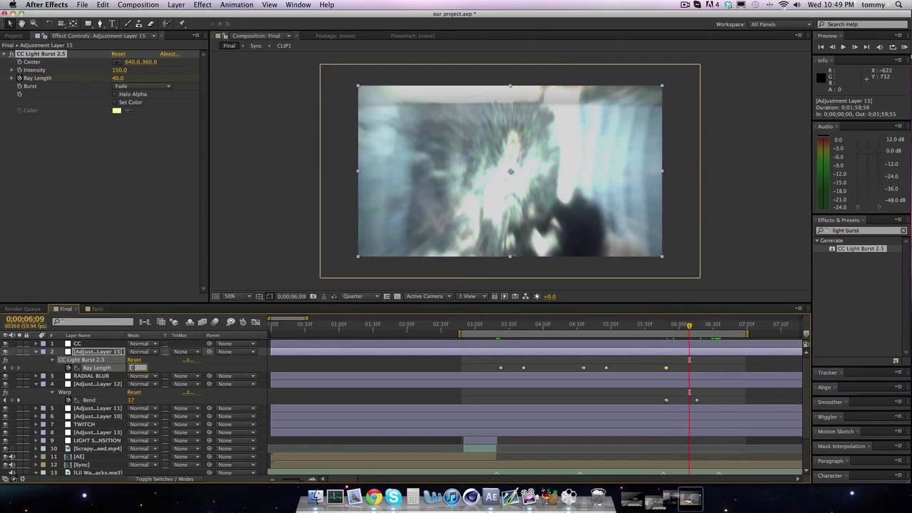
type("0")
key("Return")
Keyframe the Ray Length at 0 at 0;00;06;38 and at 40 at 0;00;06;39
key("Page_Down")
key("Page_Down")
key("Page_Down")
key("Page_Down")
key("Page_Down")
key("Page_Down")
key("Page_Down")
key("Page_Down")
key("Page_Down")
key("Page_Down")
key("Page_Down")
key("Page_Down")
key("Page_Down")
key("Page_Down")
key("Page_Down")
key("Page_Down")
key("Page_Down")
key("Page_Down")
key("Page_Down")
key("Page_Down")
key("Page_Down")
key("Page_Down")
key("Page_Down")
key("Page_Down")
key("Page_Down")
key("Page_Down")
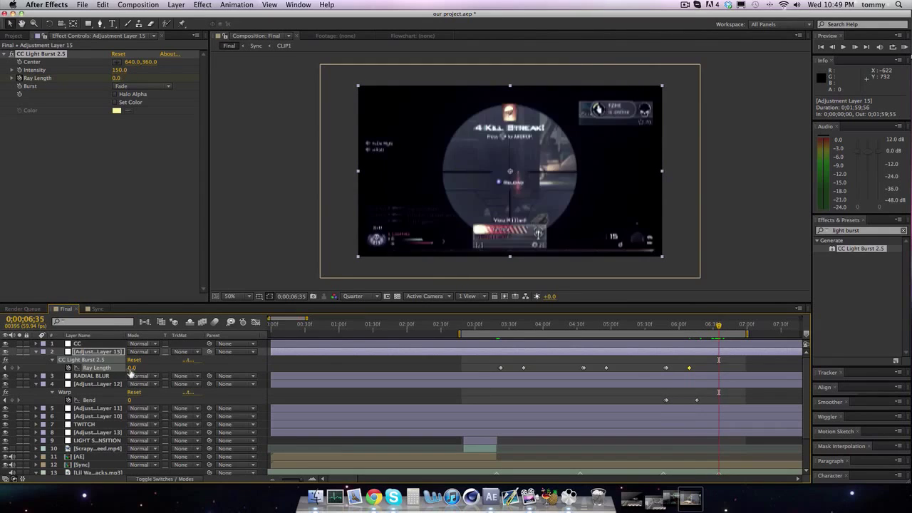
key("Page_Down")
key("Page_Down")
key("Page_Down")
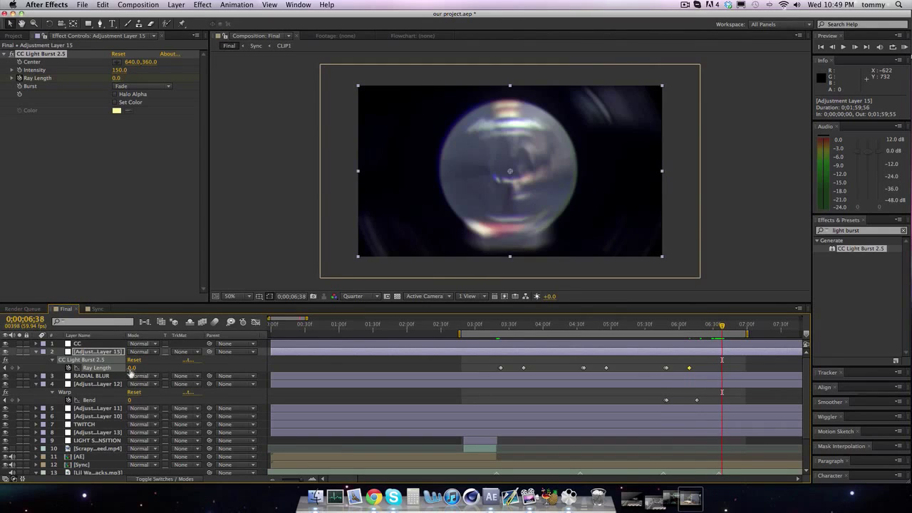
left_click(12, 367)
key("Page_Down")
left_click(131, 367)
type("40")
key("Return")
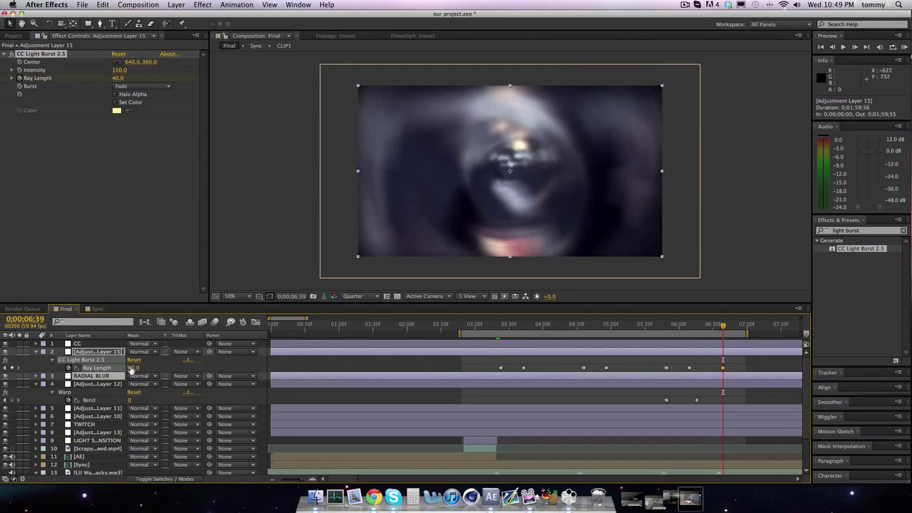
Set the Ray Length to 0 at 0;00;06;59, and collapse the properties of Adjustment Layers 15 and 12
left_click(66, 314)
key("shift+Page_Down")
key("shift+Page_Down")
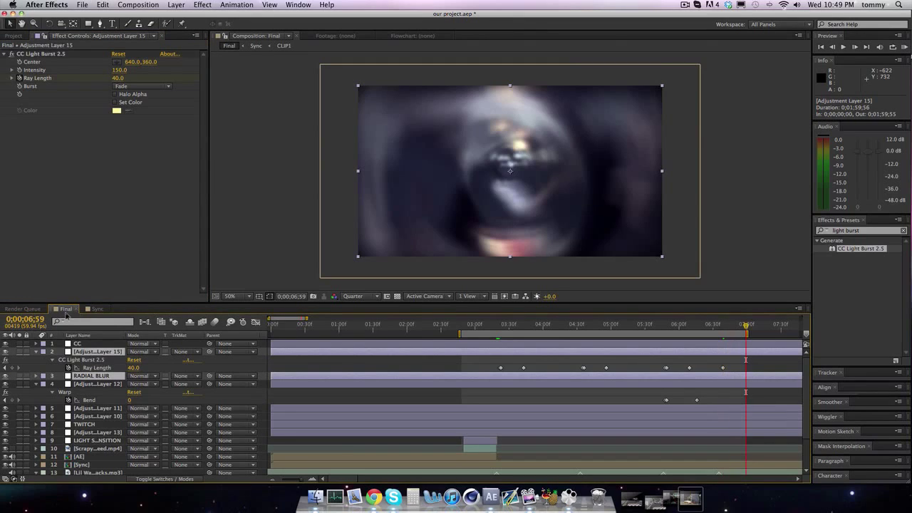
left_click(133, 367)
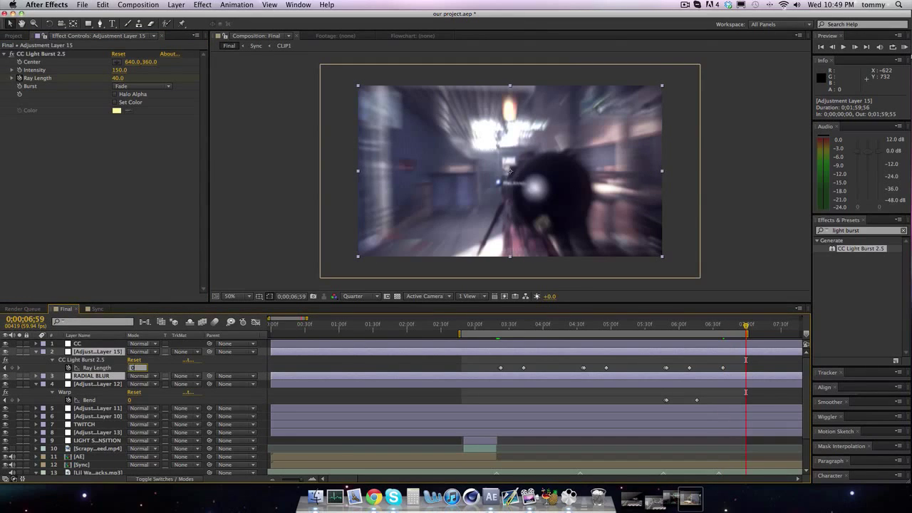
key("Return")
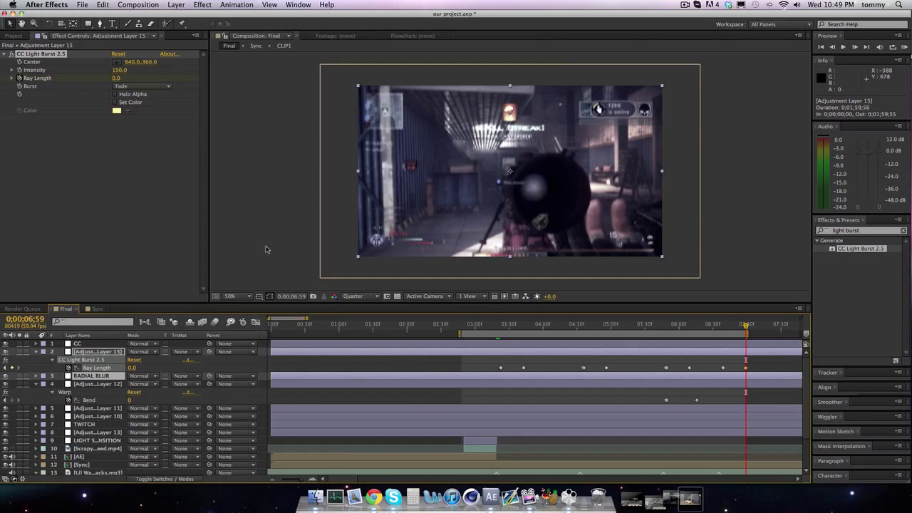
left_click(35, 353)
left_click(36, 367)
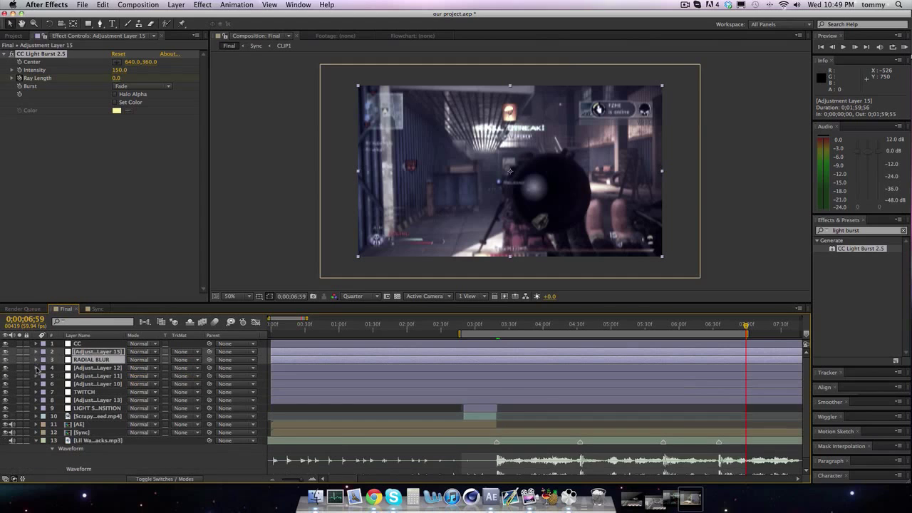
Save the current project and open the recent project era.aep
left_click(89, 5)
key("Escape")
key("super+s")
left_click(82, 4)
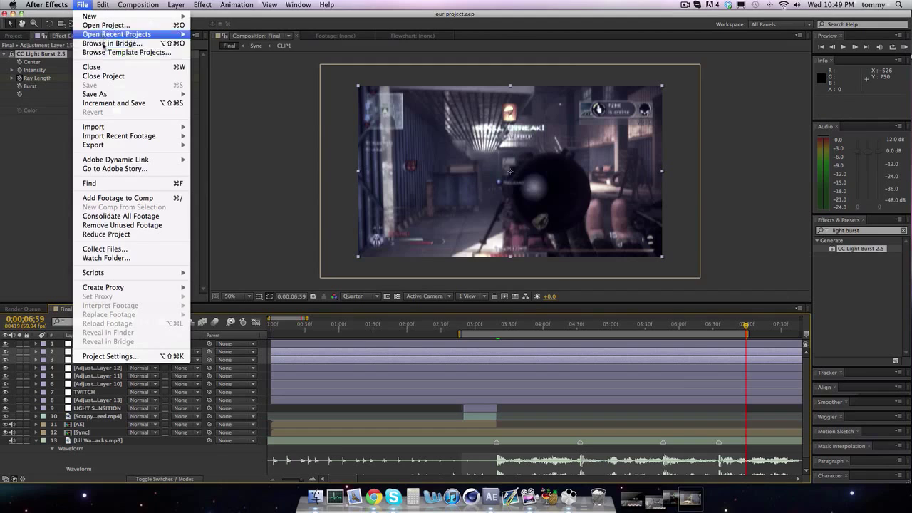
mouse_move(106, 36)
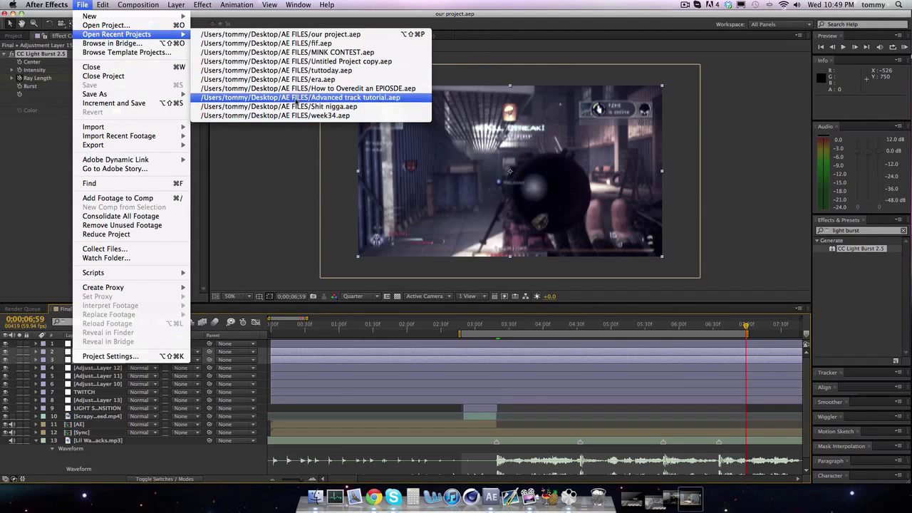
left_click(293, 80)
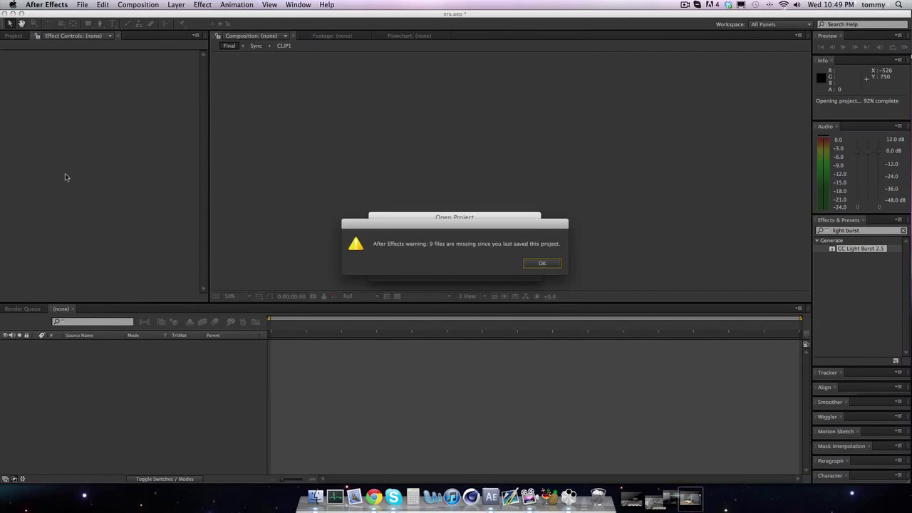
left_click(540, 263)
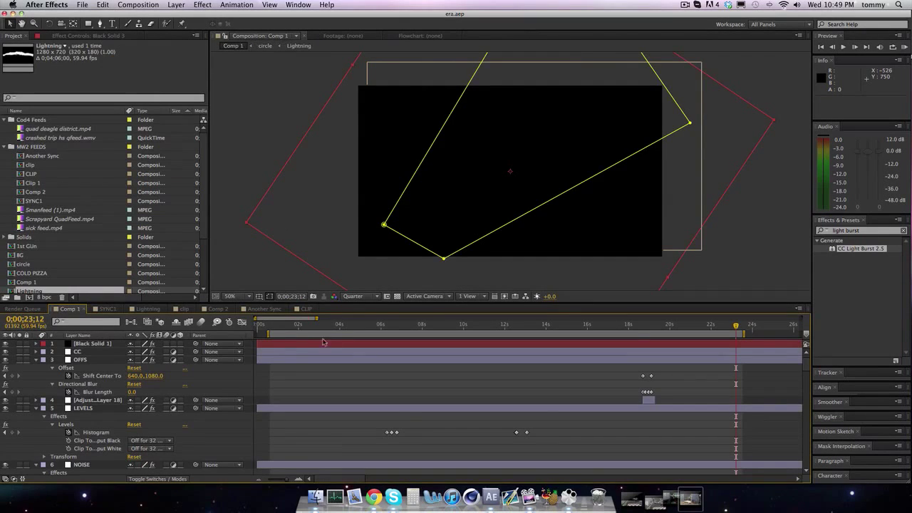
Collapse the expanded effect properties of the Comp 1 layers from OFFS, LEVELS and NOISE down to TWITCH to survey the layer stack
left_click(38, 375)
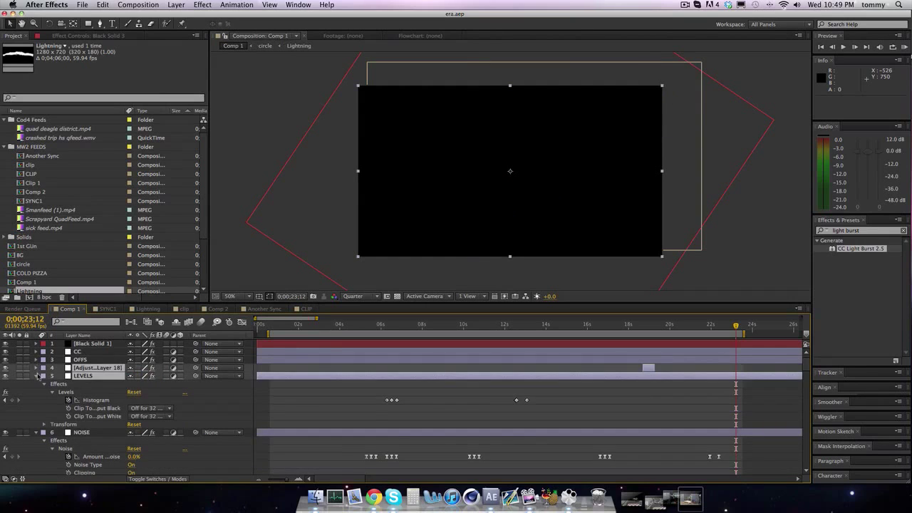
left_click(36, 376)
left_click(36, 383)
scroll(41, 398, "down", 2)
scroll(42, 400, "down", 2)
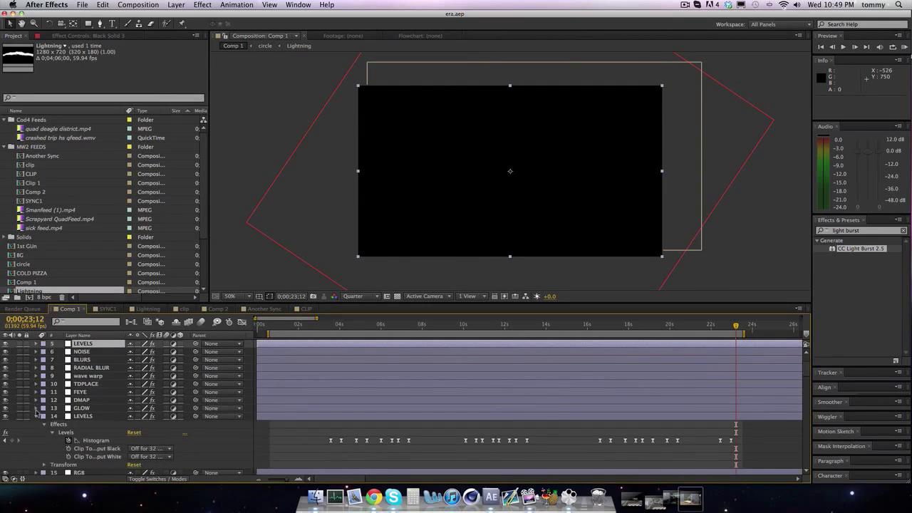
left_click(37, 416)
scroll(76, 404, "down", 4)
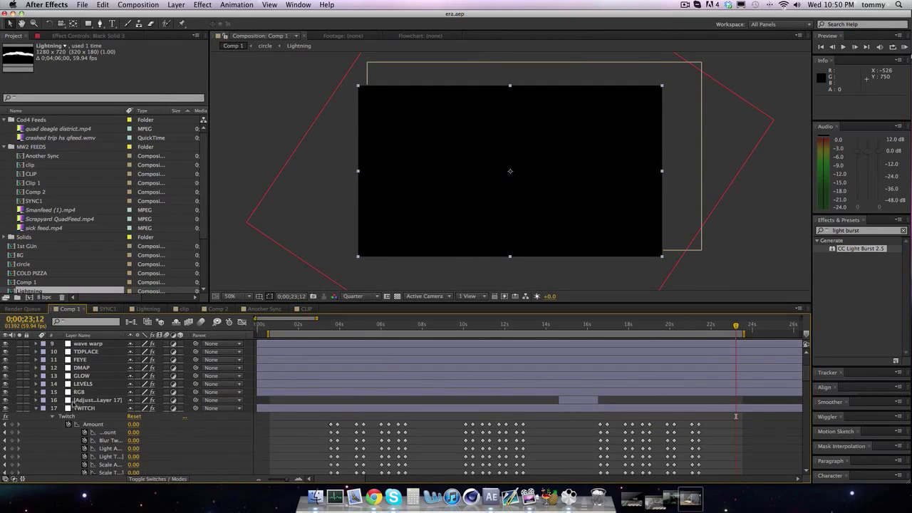
left_click(38, 413)
scroll(142, 428, "down", 10)
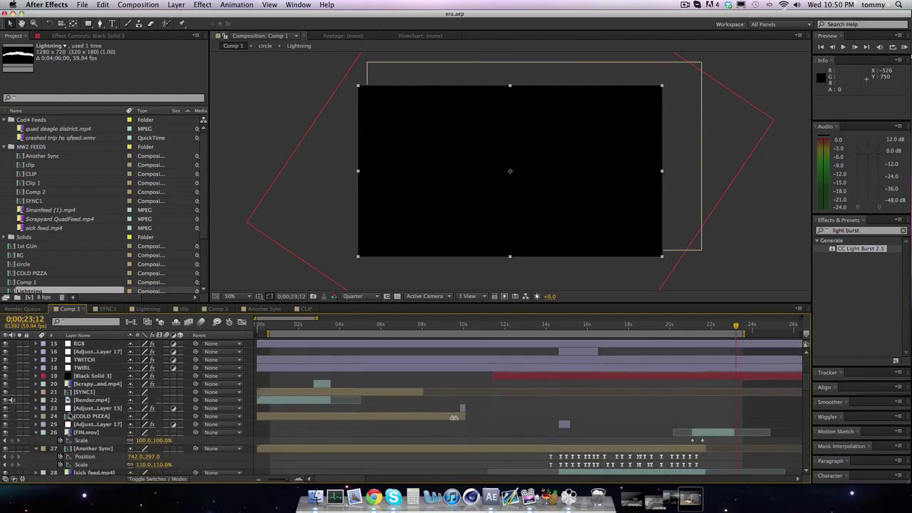